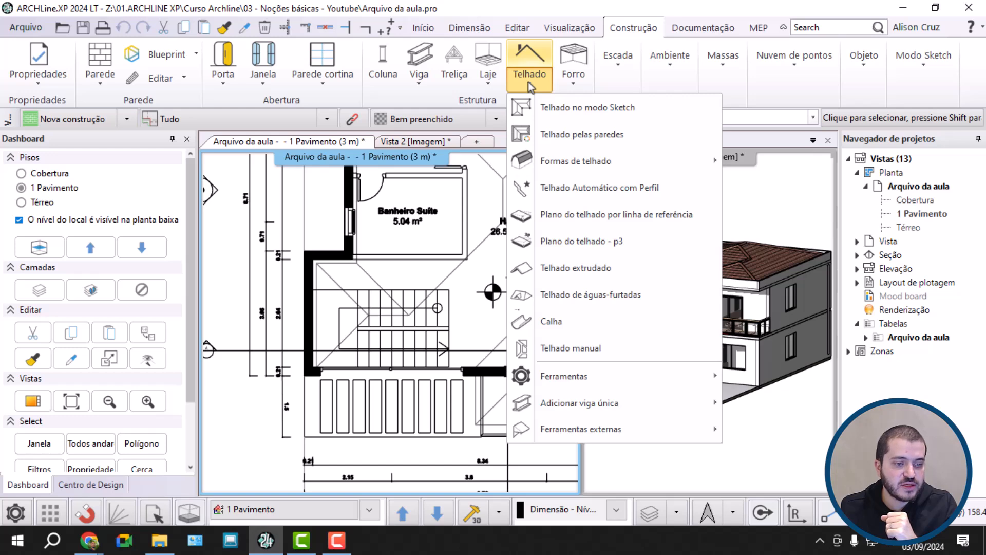
Draw a vertical brise soleil along the slatted balcony's front edge and up its side edge to the wall
mouse_move(594, 426)
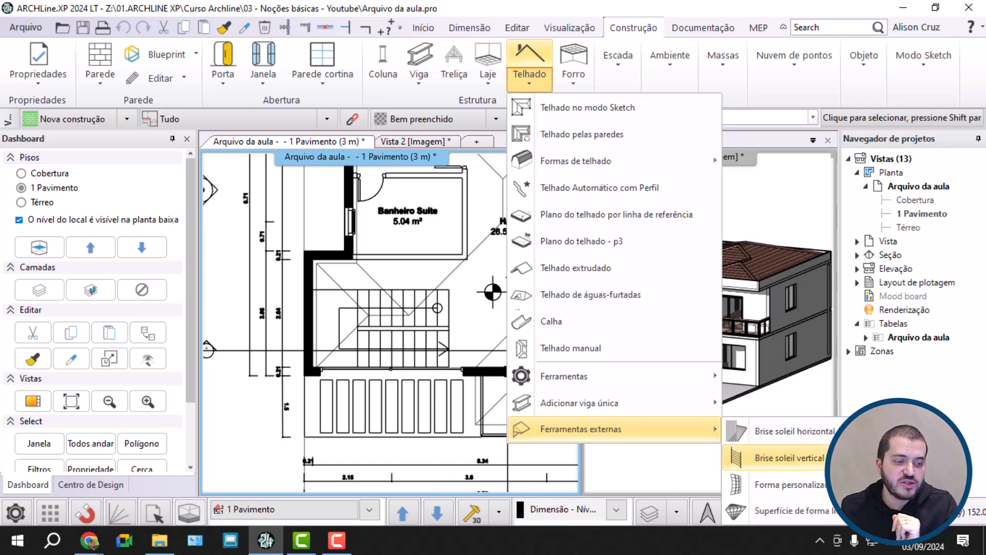
left_click(805, 458)
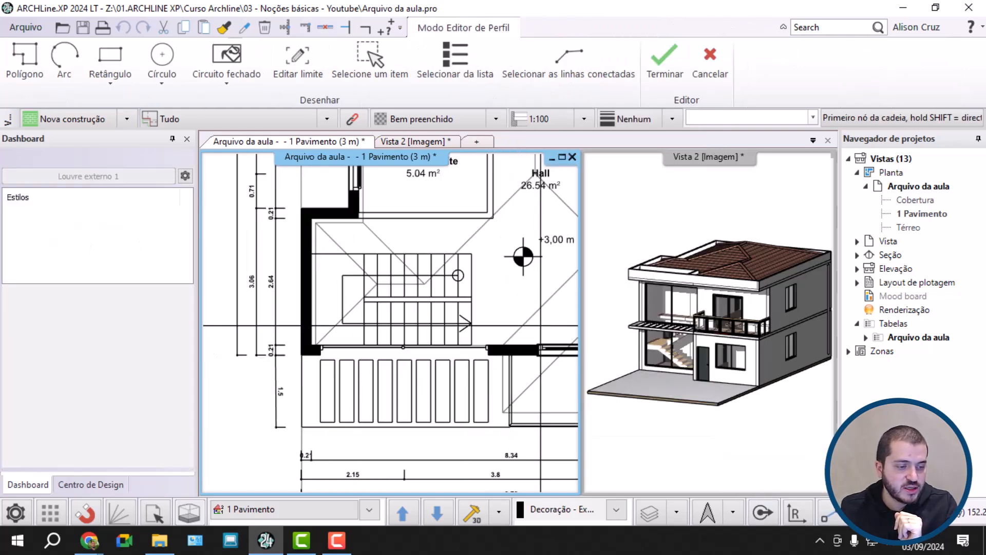
left_click(569, 410)
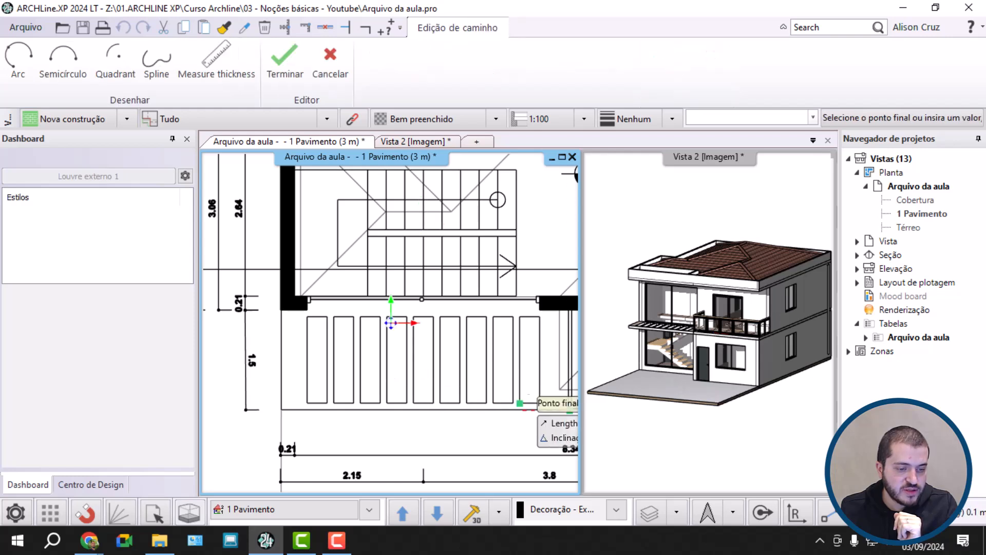
left_click(281, 410)
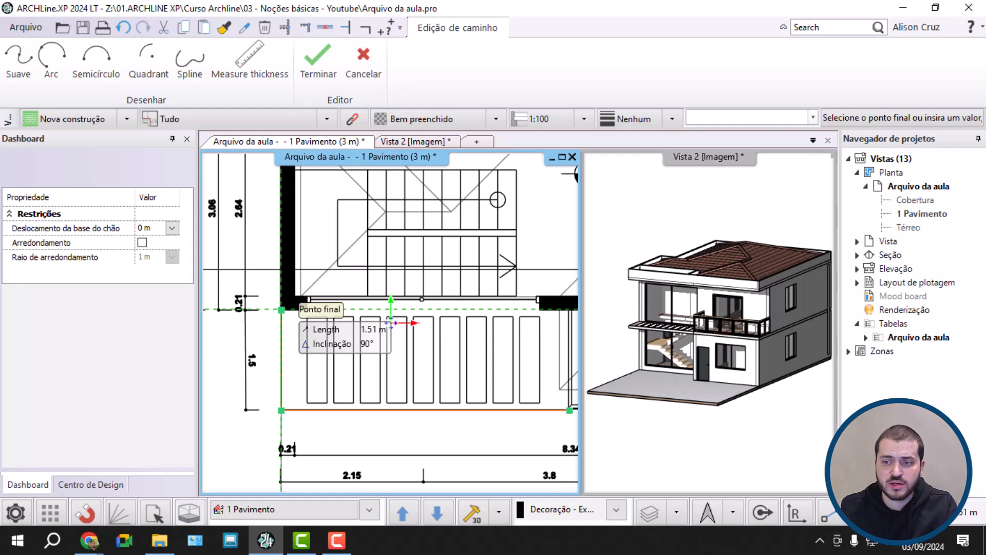
left_click(286, 310)
key("Return")
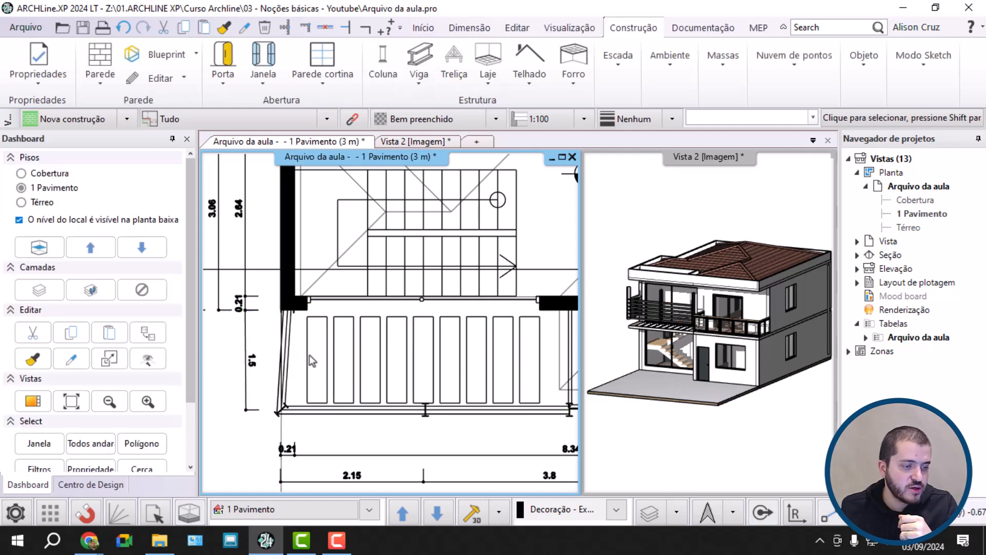
Move the end node of the brise soleil's side segment to the outer corner of the wall
scroll(304, 343, "up", 4)
left_click(270, 270)
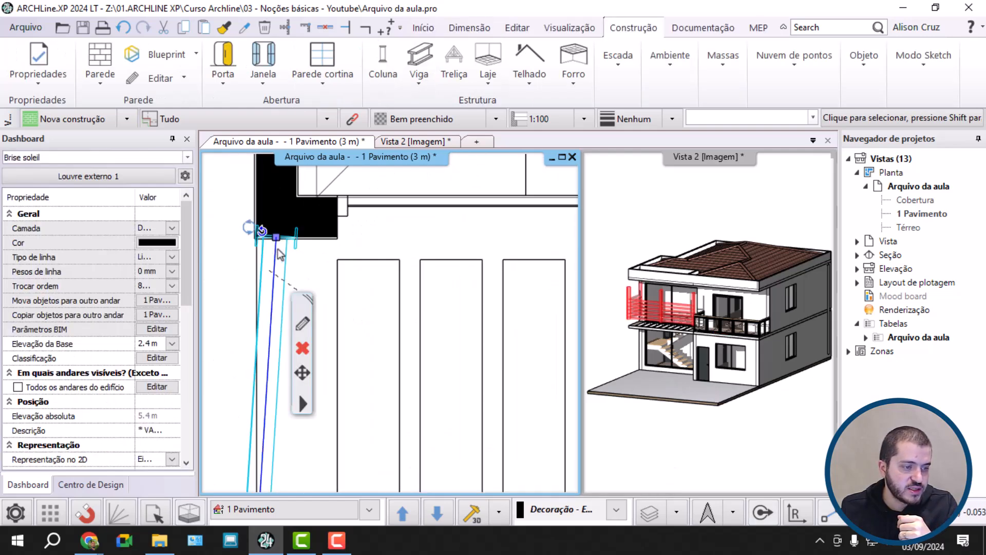
left_click(280, 242)
left_click(319, 278)
left_click(255, 238)
Fine-adjust the side segment's end node onto the wall's finish edge and deselect the brise soleil
scroll(245, 235, "up", 3)
middle_click_drag(245, 235, 300, 259)
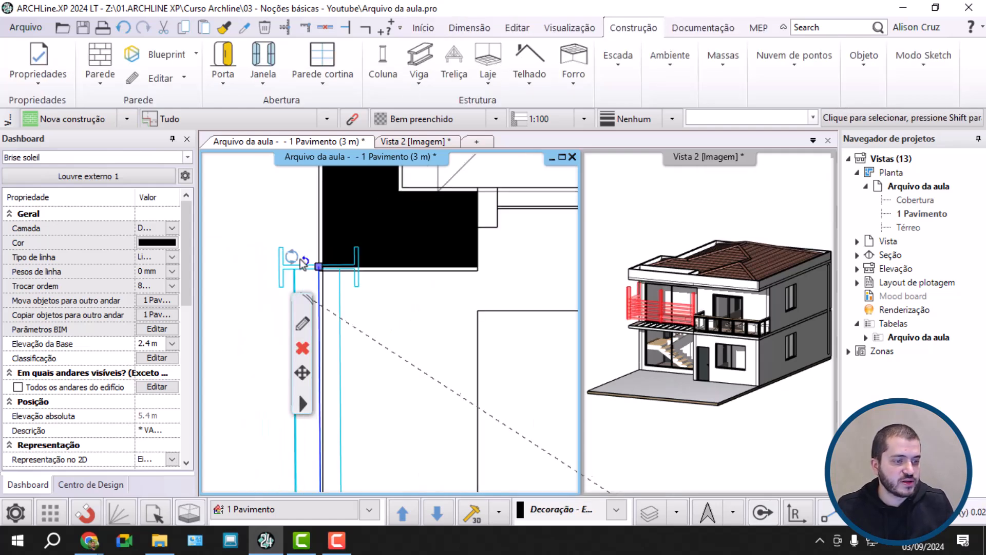
scroll(300, 259, "up", 1)
left_click(335, 292)
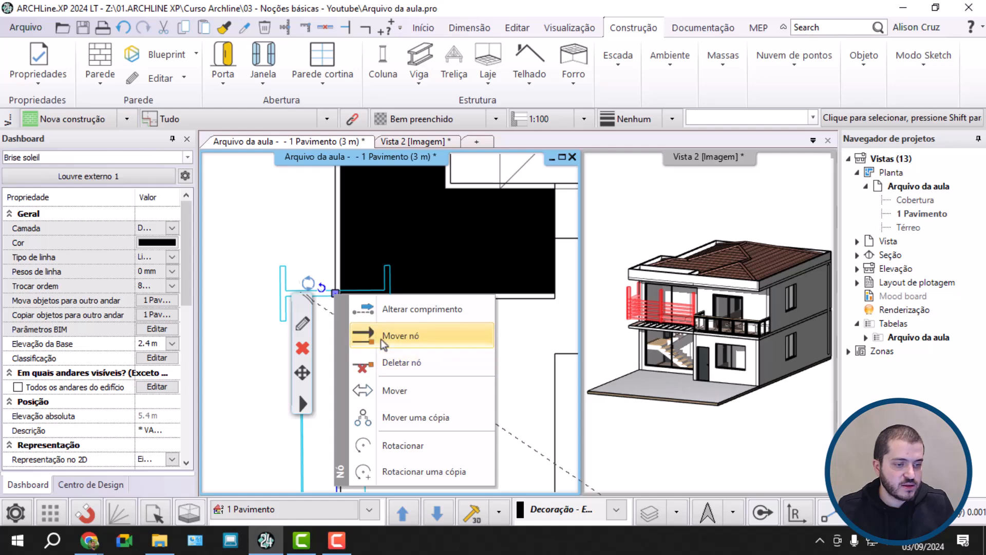
left_click(381, 335)
left_click(336, 295)
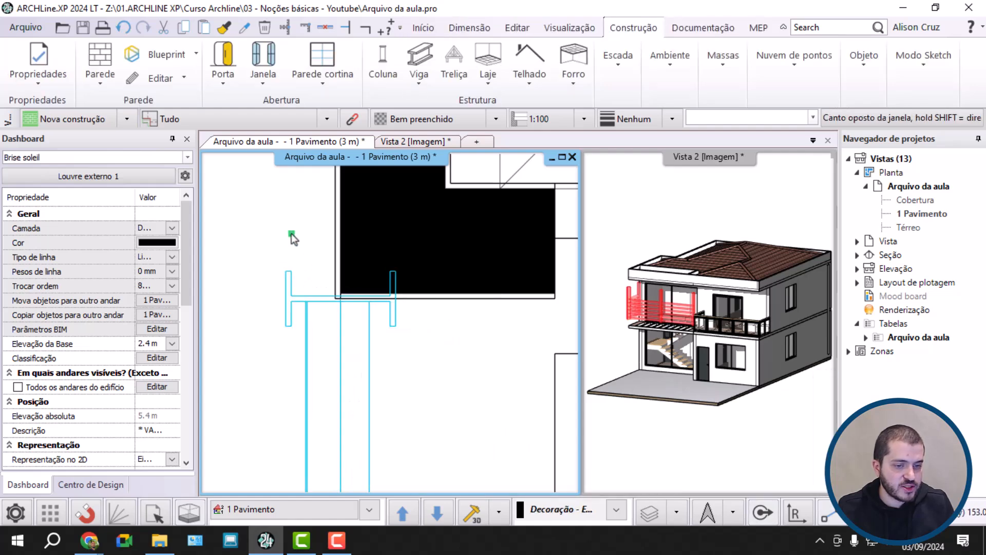
left_click(291, 234)
Select the brise soleil on the balcony in the 3D view and open its properties
scroll(375, 336, "down", 6)
middle_click_drag(396, 340, 384, 248)
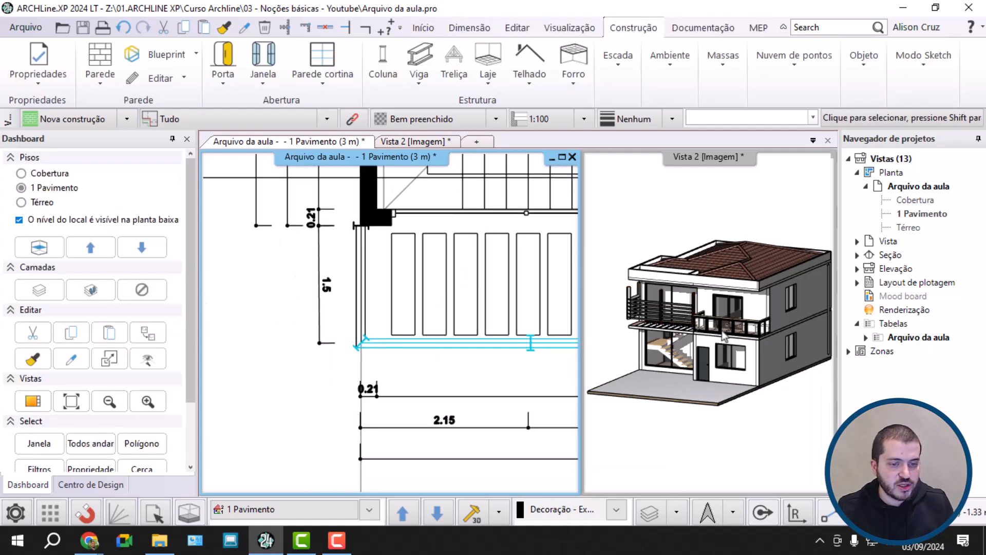
left_click(724, 337)
scroll(719, 324, "up", 5)
scroll(713, 308, "up", 6)
middle_click_drag(547, 362, 381, 339)
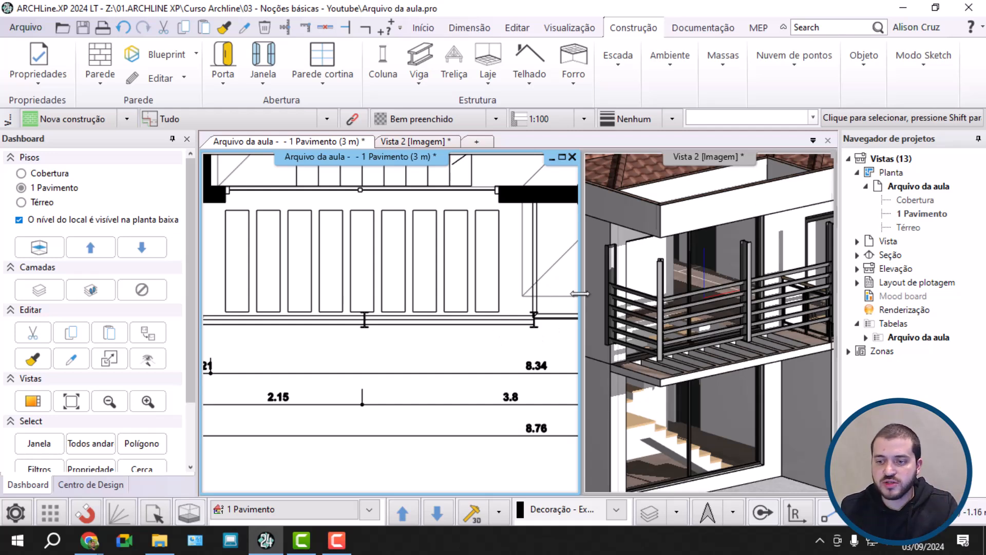
left_click(663, 297)
left_click(658, 315)
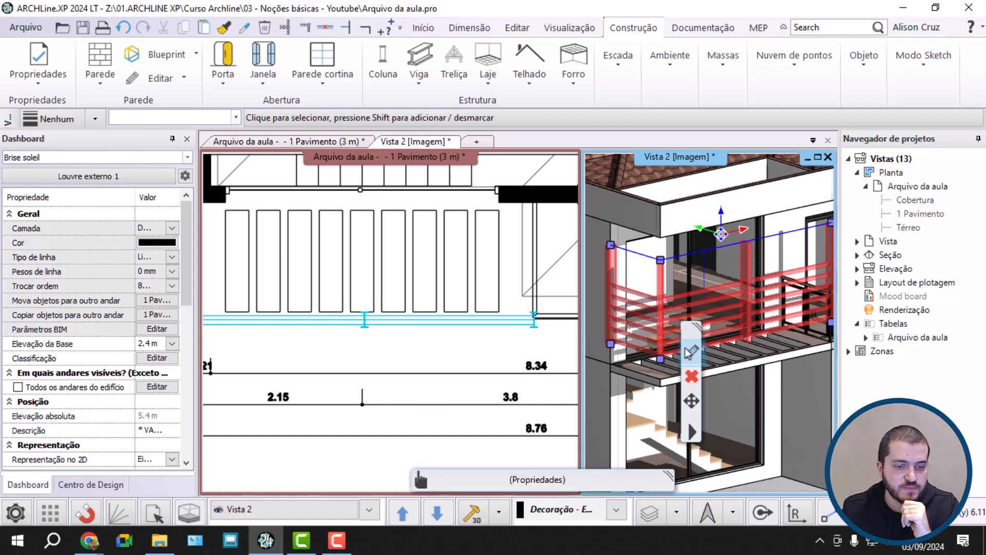
left_click(693, 353)
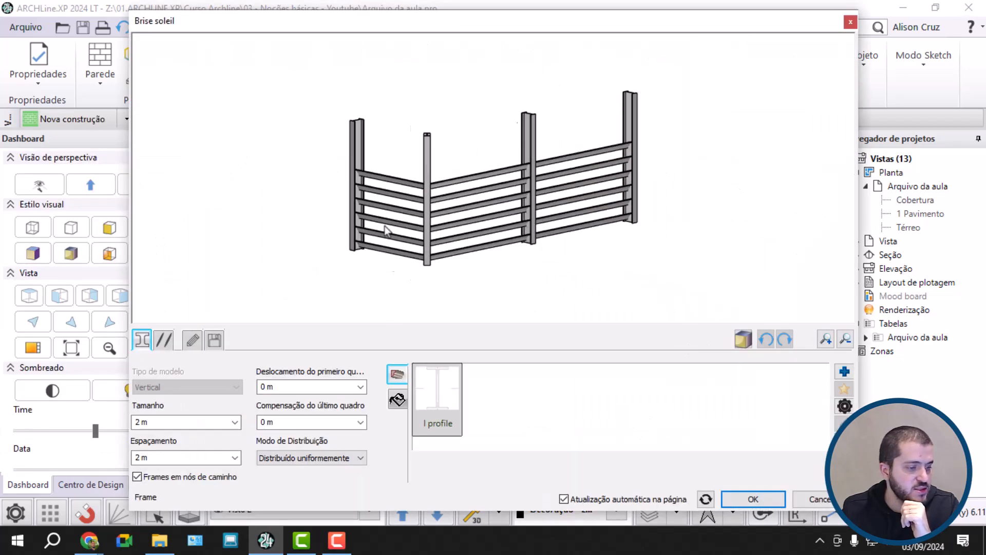
Examine the brise soleil's frame, slat, general and library-saving settings alongside its preview
left_click_drag(402, 238, 392, 244)
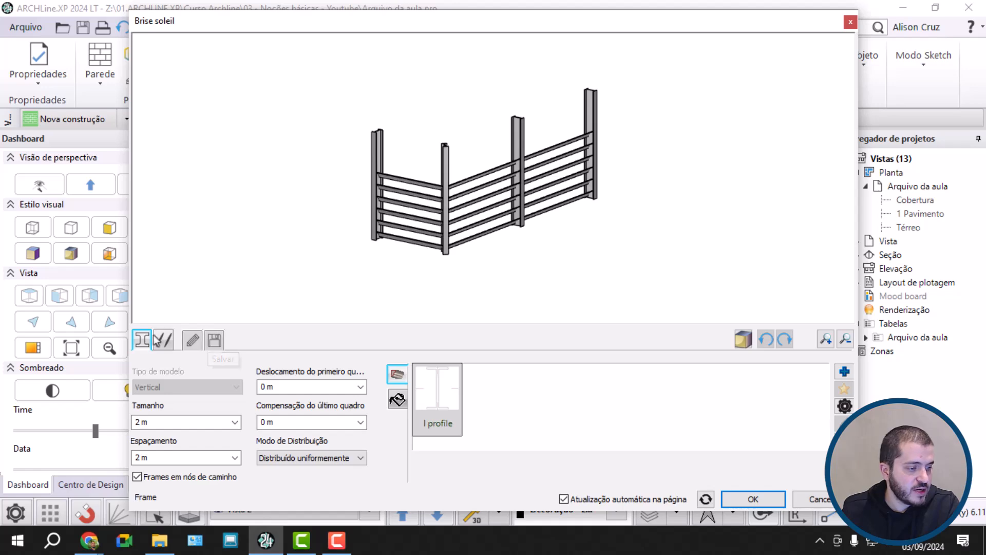
scroll(455, 155, "up", 5)
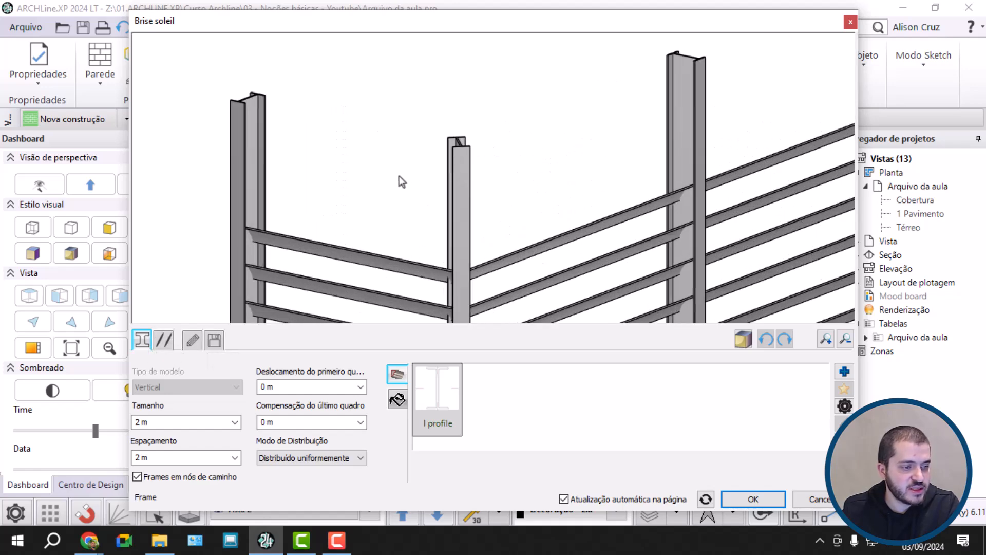
left_click(163, 341)
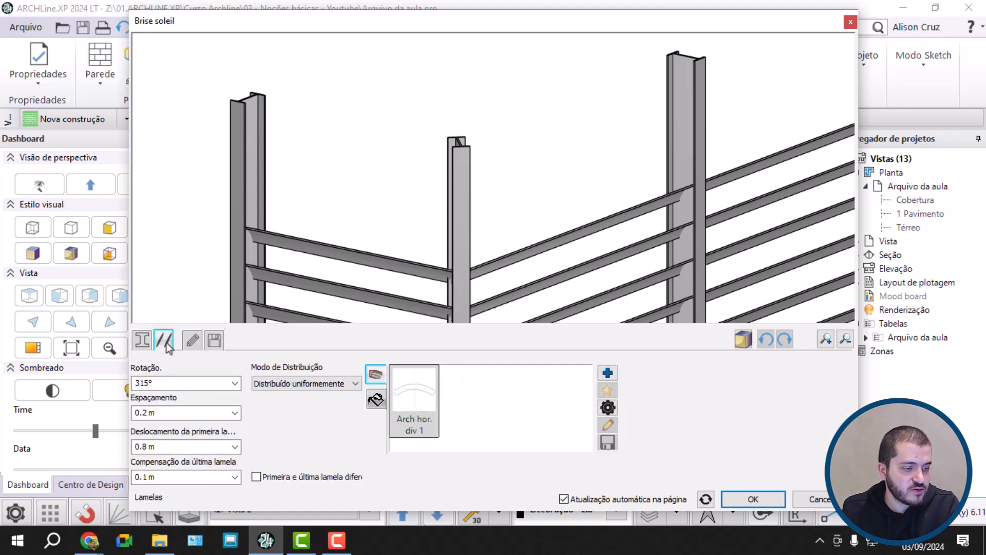
scroll(421, 169, "down", 1)
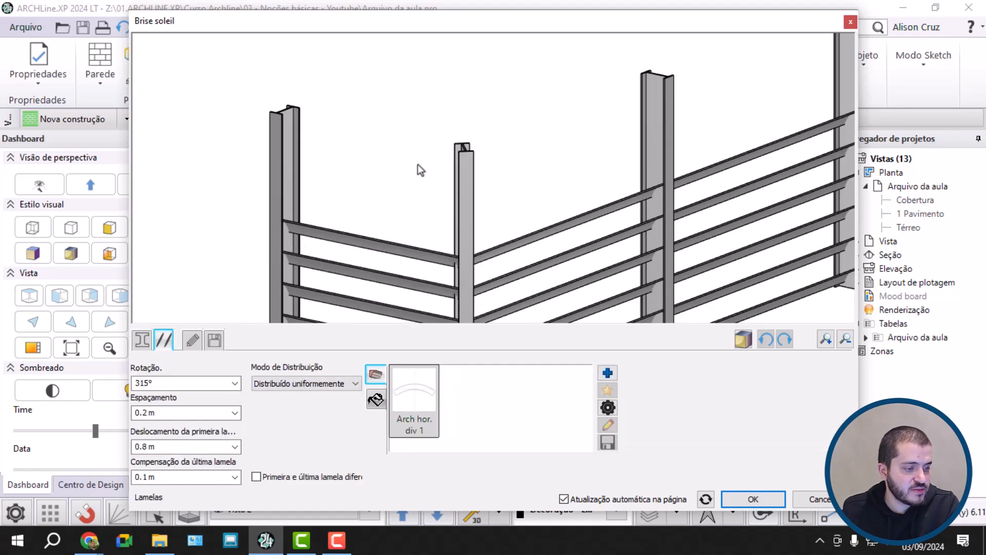
scroll(417, 165, "down", 3)
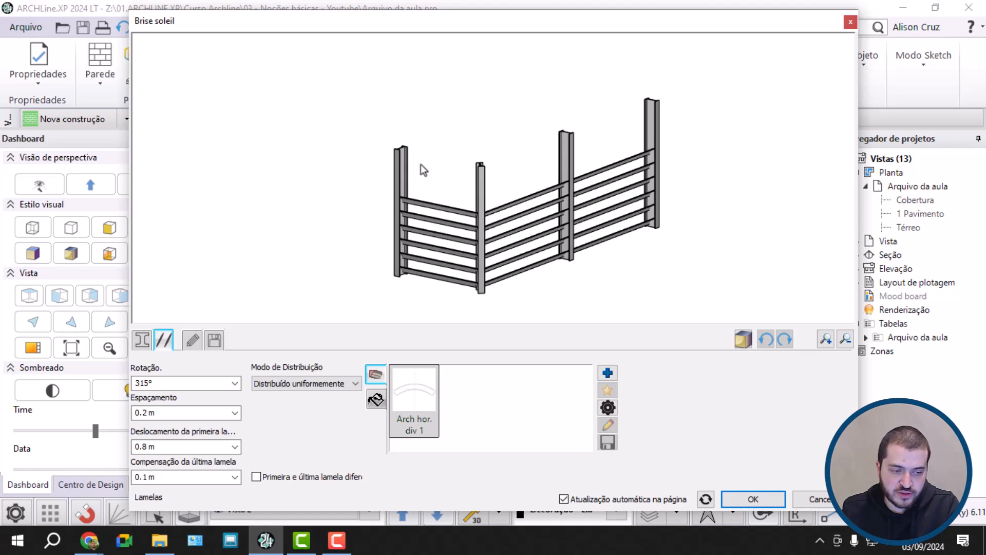
scroll(546, 180, "up", 2)
left_click_drag(541, 178, 372, 292)
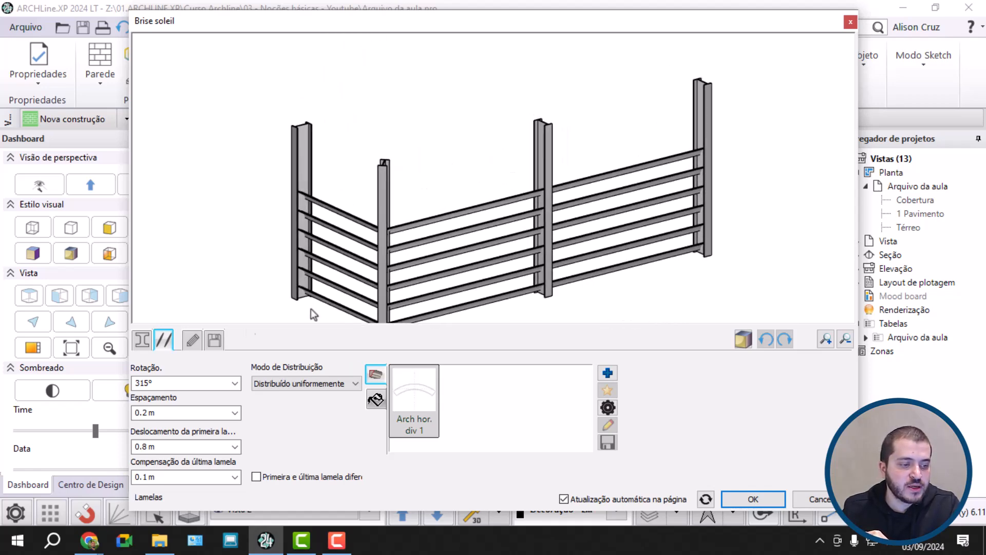
left_click(194, 340)
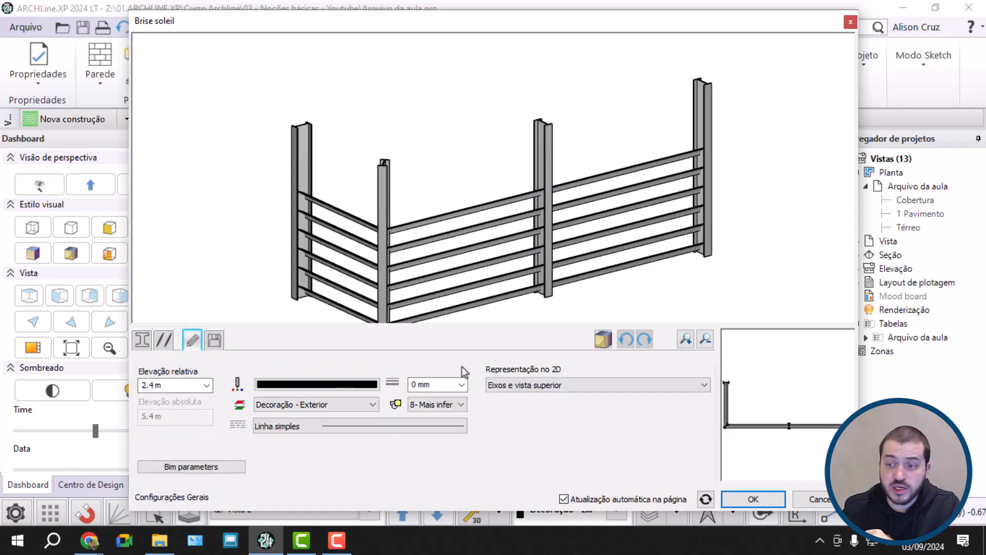
scroll(790, 405, "up", 4)
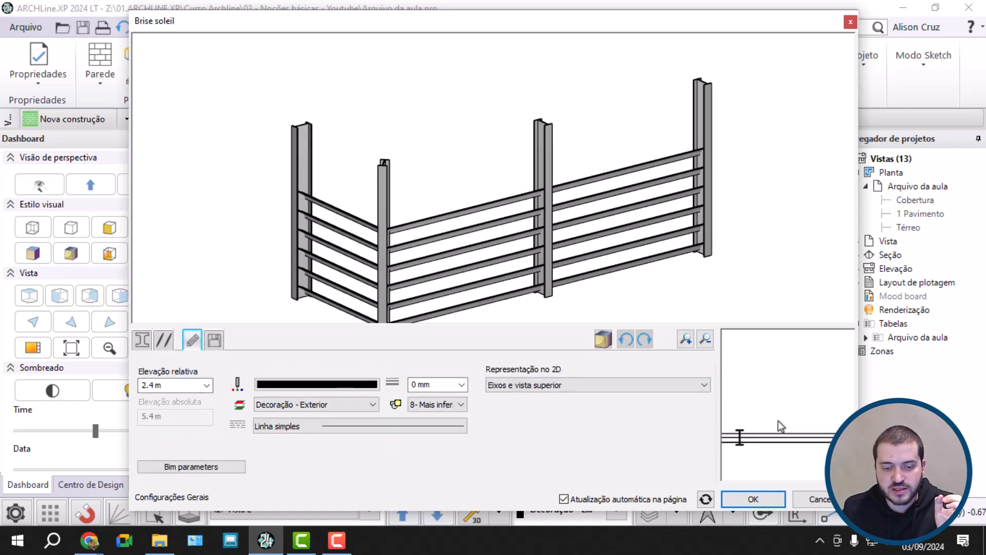
scroll(757, 417, "down", 3)
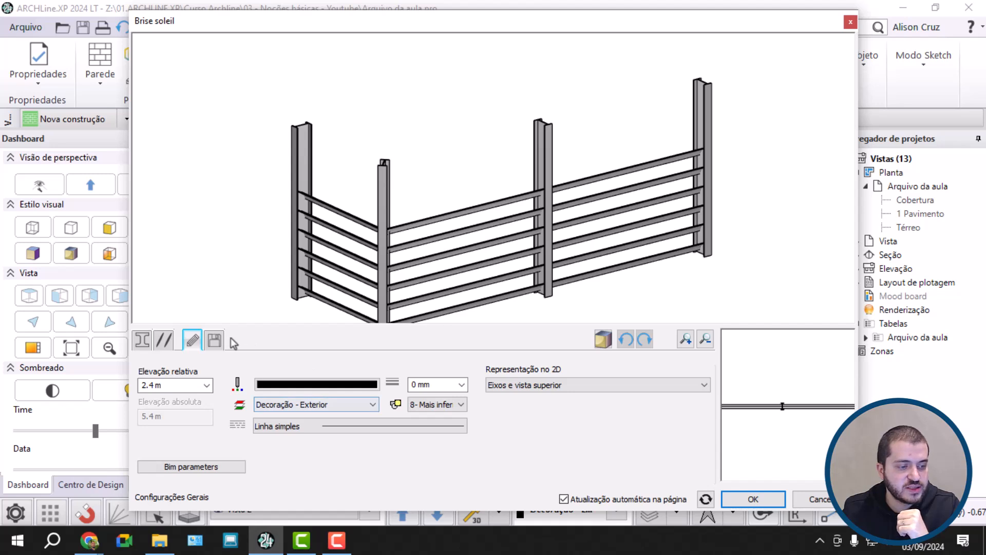
left_click(214, 340)
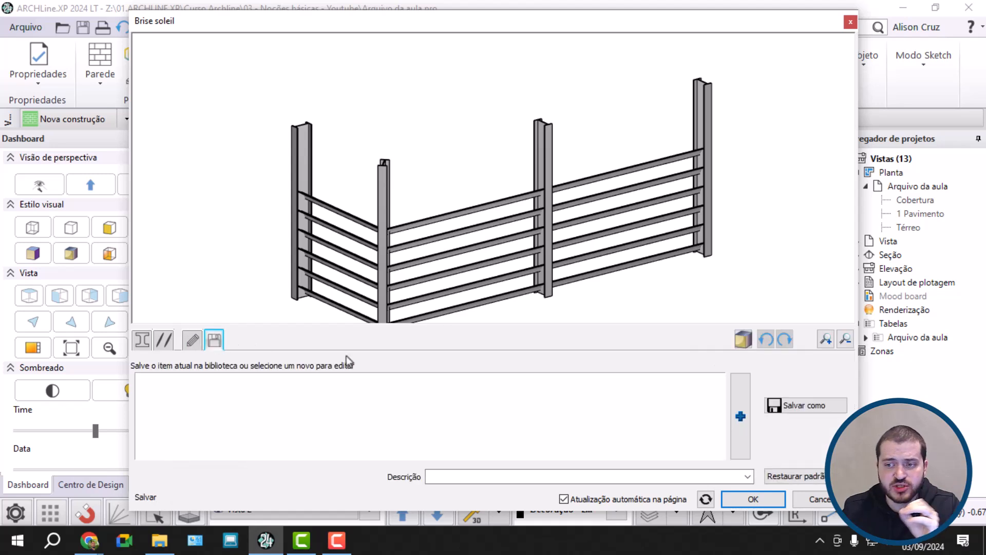
Review the frame's size, spacing, and first and last frame offset settings
left_click(142, 340)
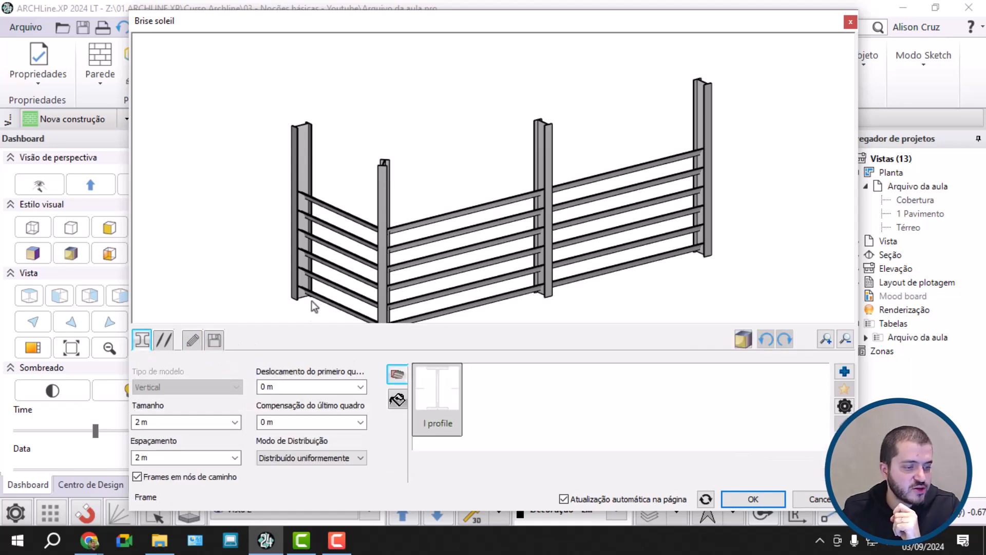
scroll(288, 231, "down", 3)
middle_click_drag(378, 230, 318, 216)
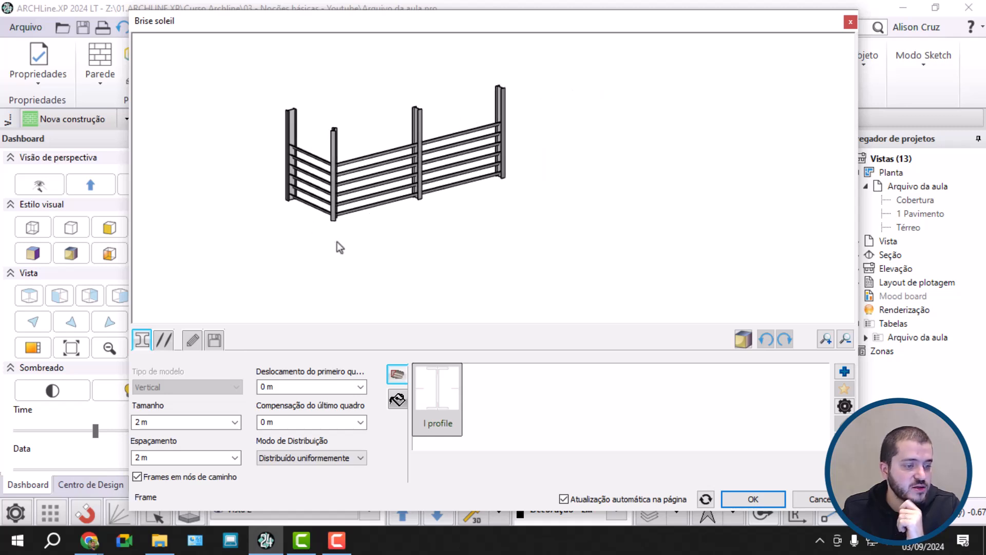
scroll(342, 162, "up", 3)
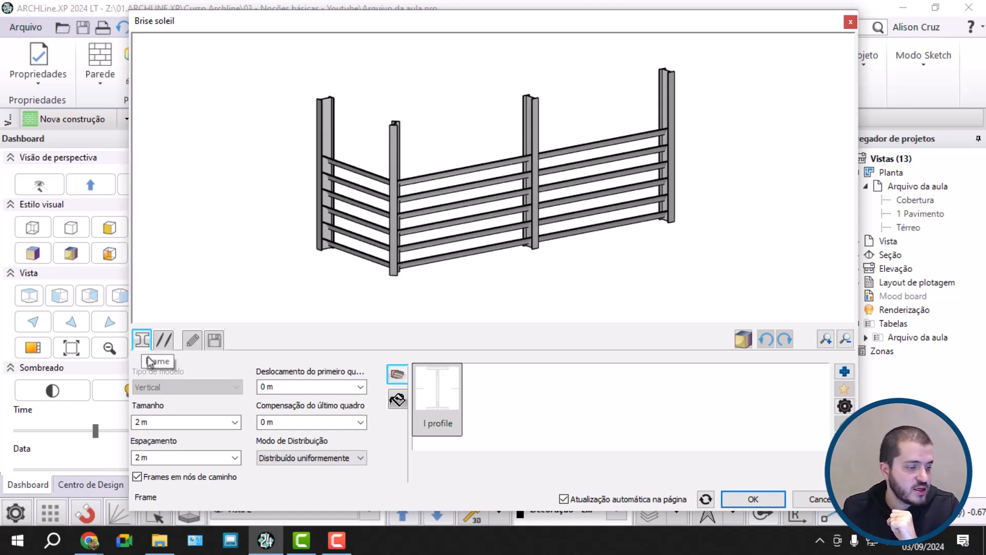
left_click(172, 422)
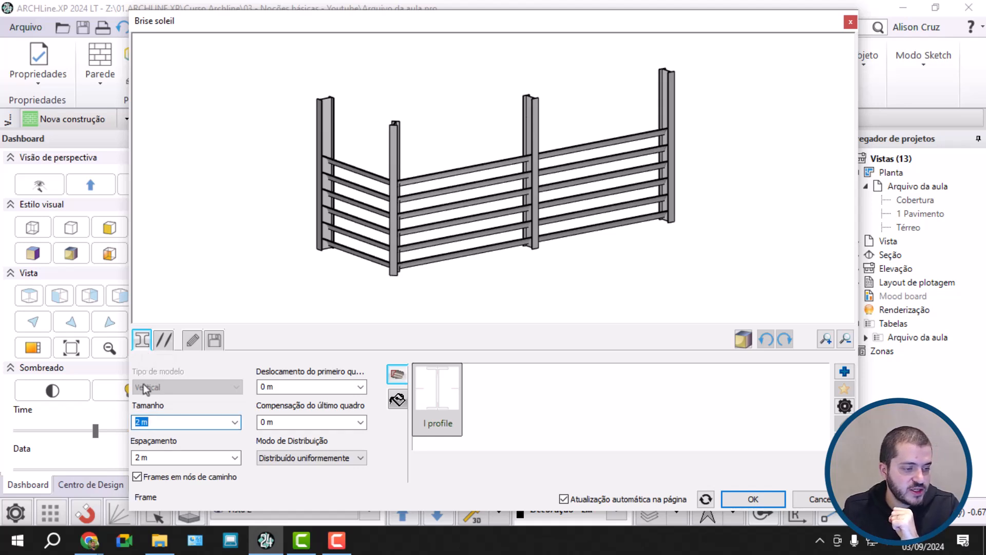
left_click_drag(158, 457, 126, 454)
left_click_drag(303, 391, 260, 388)
left_click(327, 422)
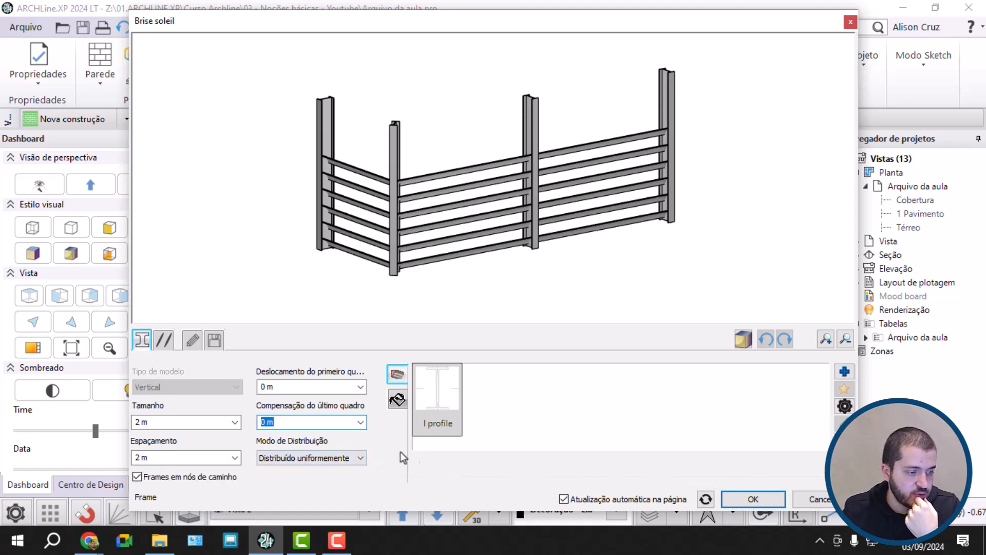
Set the brise soleil's frame size to 3 m and inspect the preview
left_click(196, 422)
type("3")
key("Return")
scroll(354, 222, "down", 3)
middle_click_drag(352, 221, 291, 199)
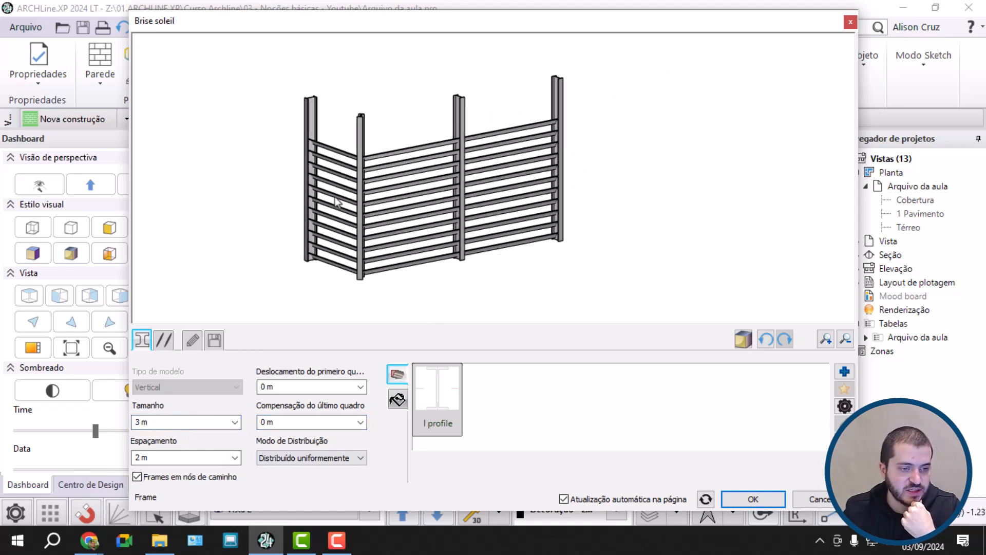
Set the frame size to 2.7 m and apply it to the brise soleil
left_click(179, 427)
type("2,7")
key("Return")
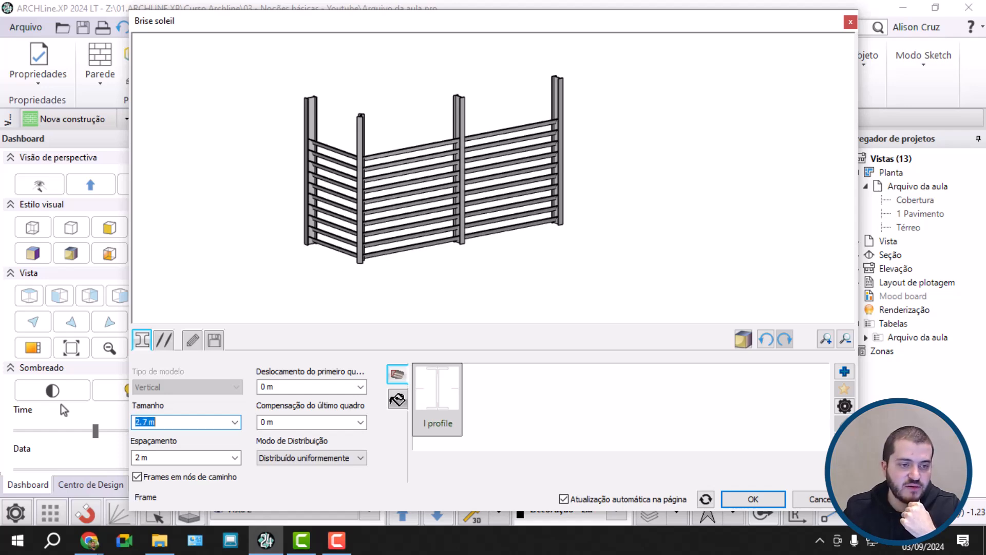
left_click(753, 499)
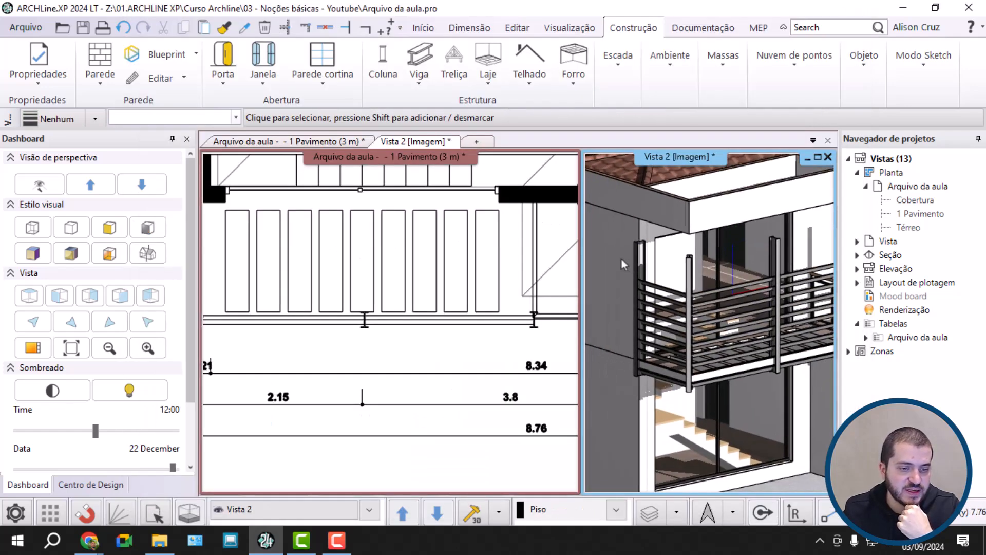
Check the adjacent wall's height, and set the brise soleil's frame size to 2.85 m
left_click(624, 259)
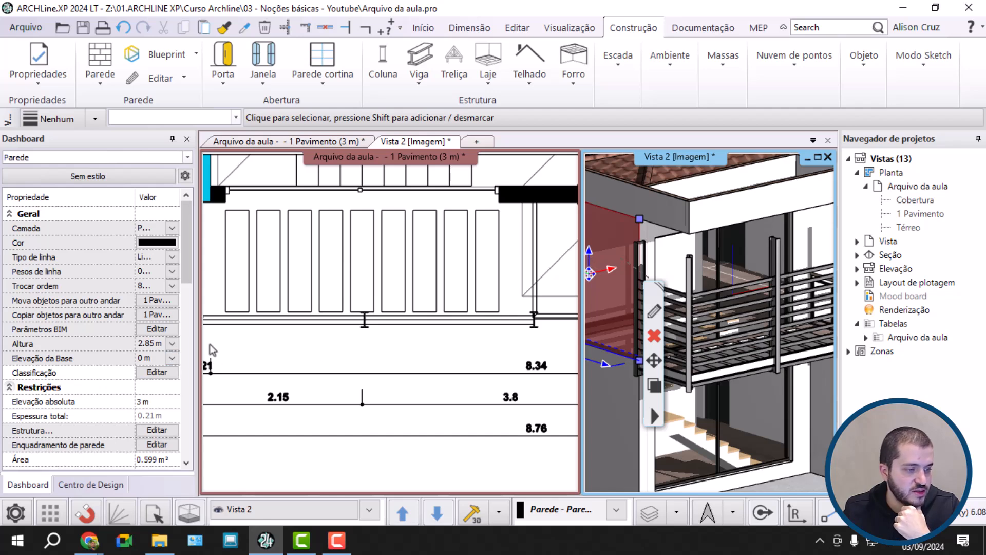
left_click(690, 303)
left_click(724, 351)
left_click_drag(133, 421, 166, 419)
type("2.85")
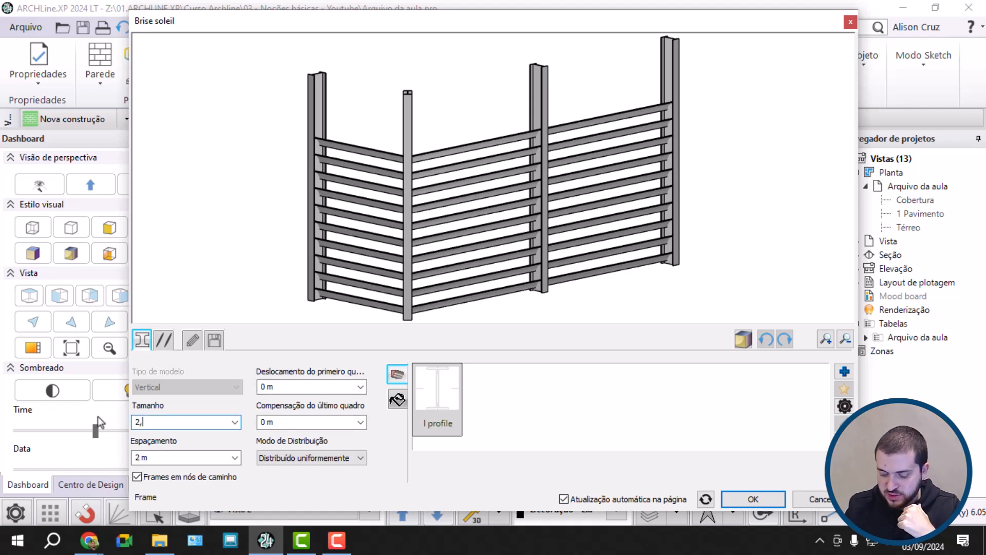
key("Return")
scroll(368, 230, "down", 3)
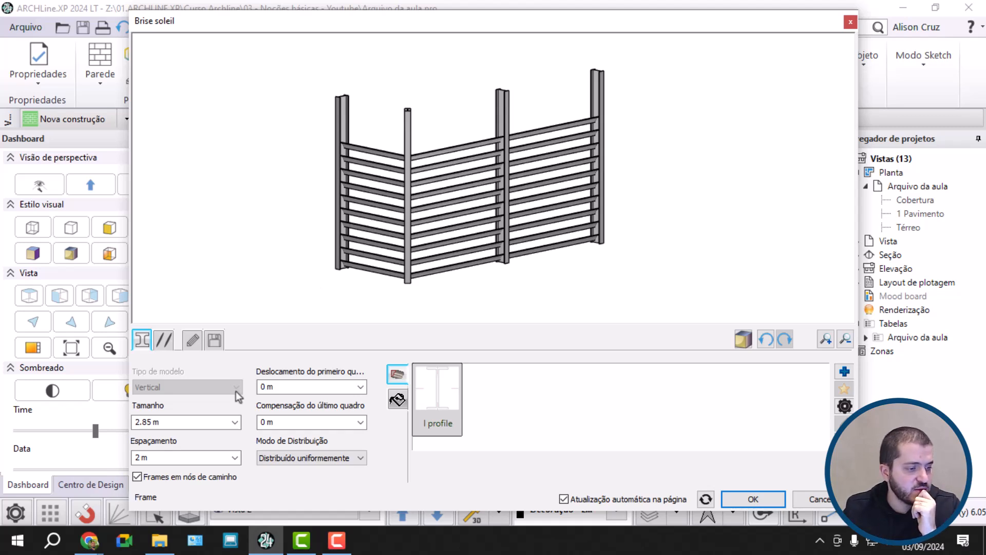
Reduce the brise soleil's frame spacing first to 1 m and then to 0.5 m, inspecting the preview
left_click(182, 459)
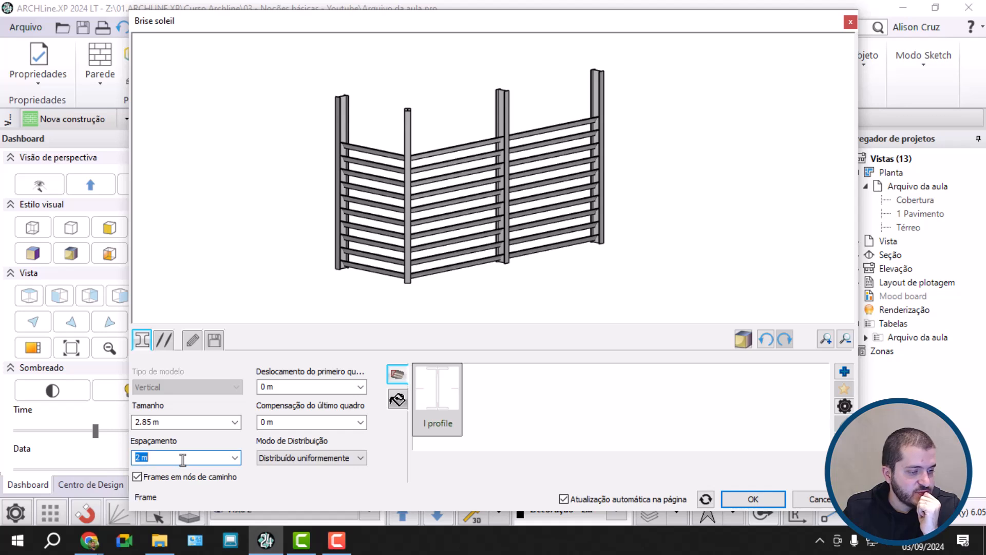
type("1")
key("Return")
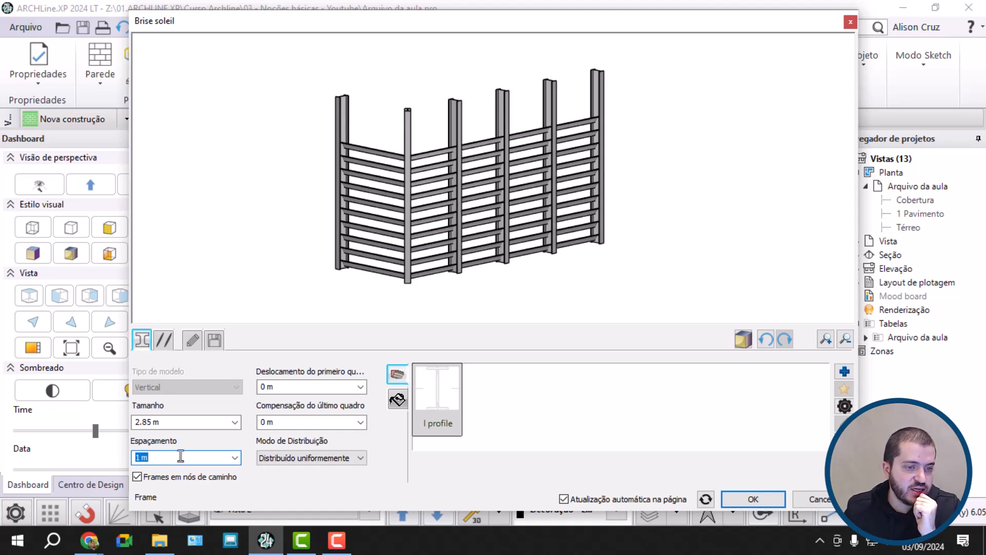
type("0,5")
key("Return")
left_click_drag(536, 226, 502, 209)
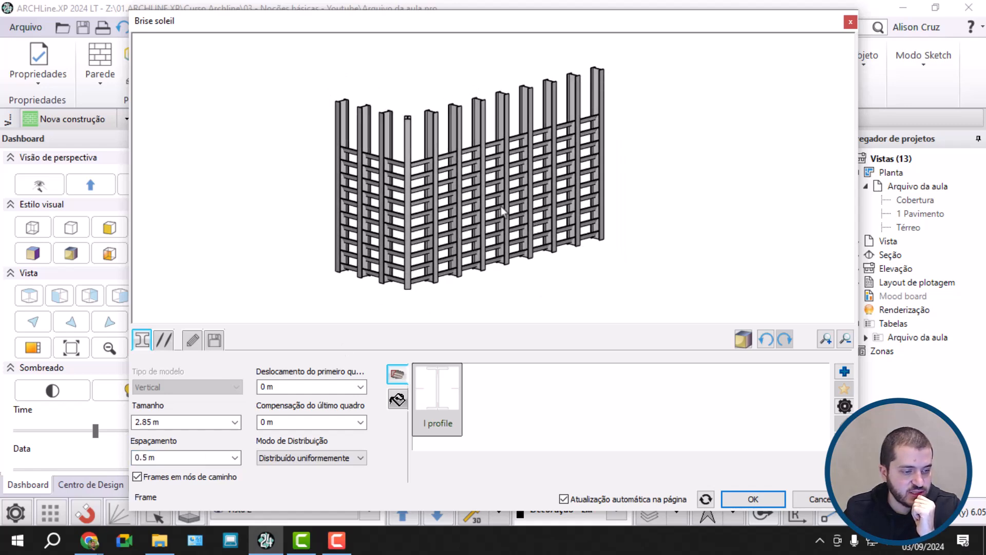
Check the frame distribution mode options and try a first frame offset of 1 m
left_click(329, 387)
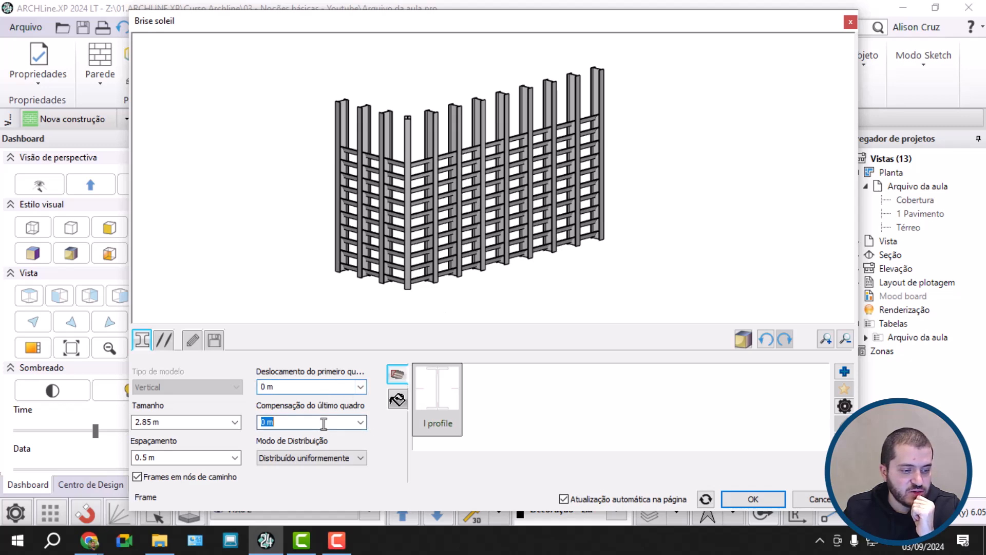
scroll(534, 185, "up", 5)
left_click_drag(547, 171, 534, 215)
scroll(614, 159, "down", 3)
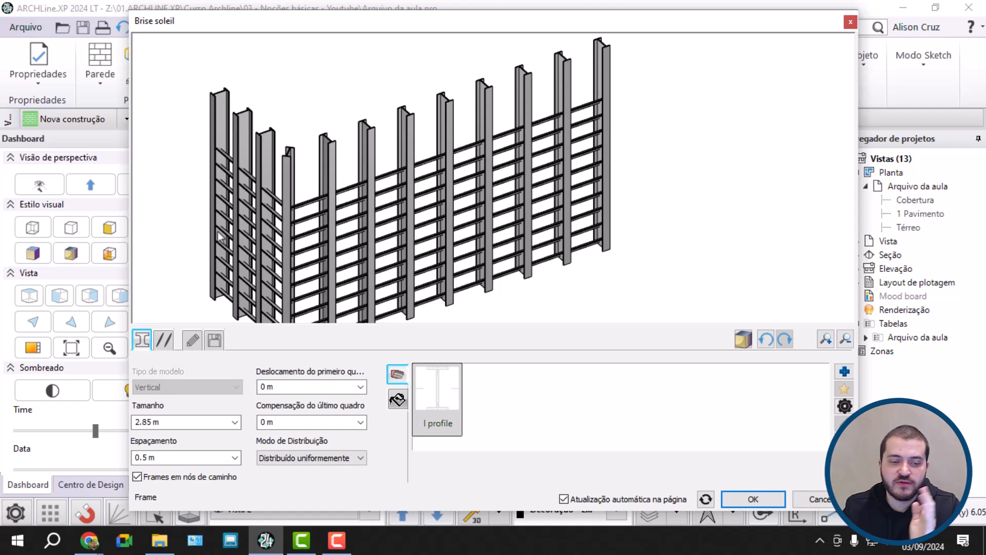
left_click(316, 458)
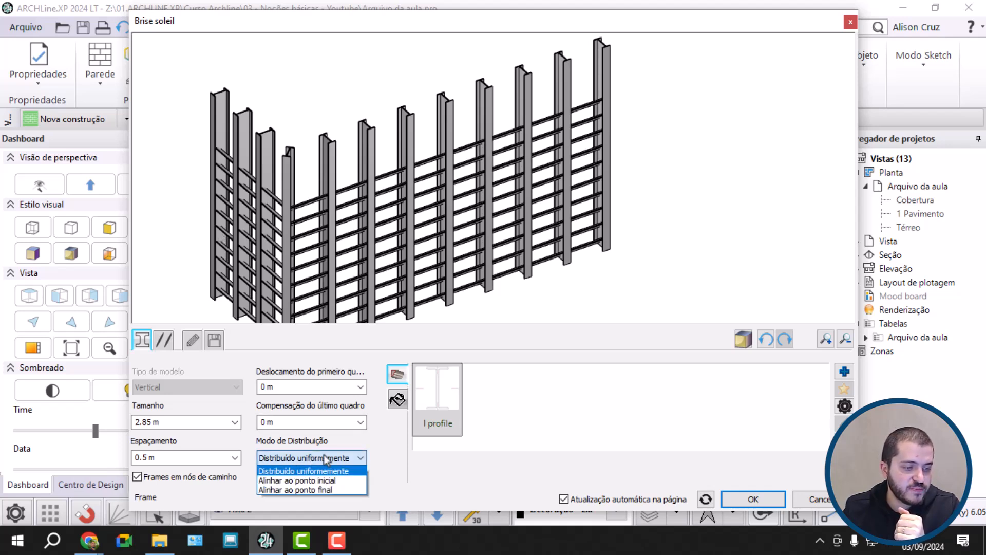
left_click(321, 457)
key("shift+Tab")
key("shift+Tab")
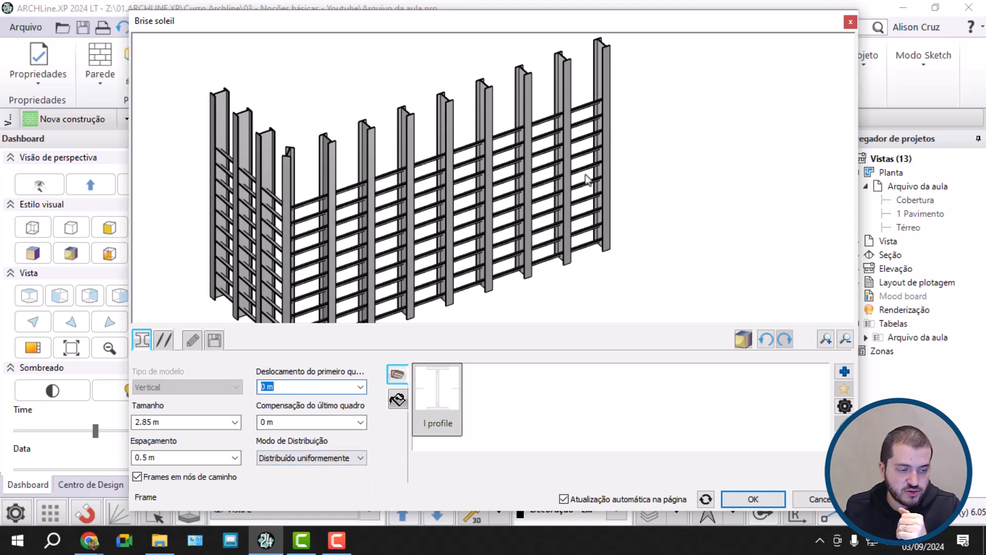
type("1")
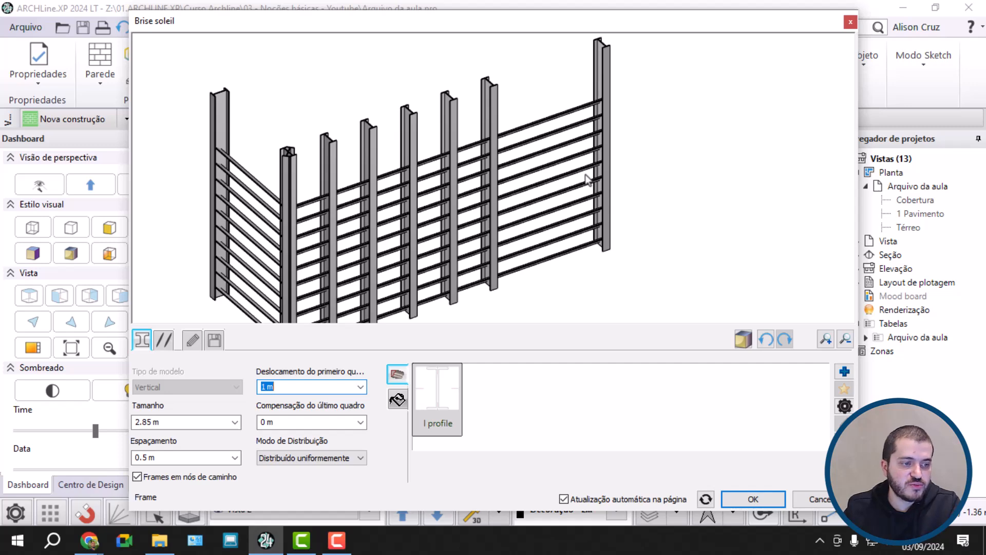
Try a last frame offset of 0.2 m and inspect the frames near the path ends in the preview
left_click(303, 422)
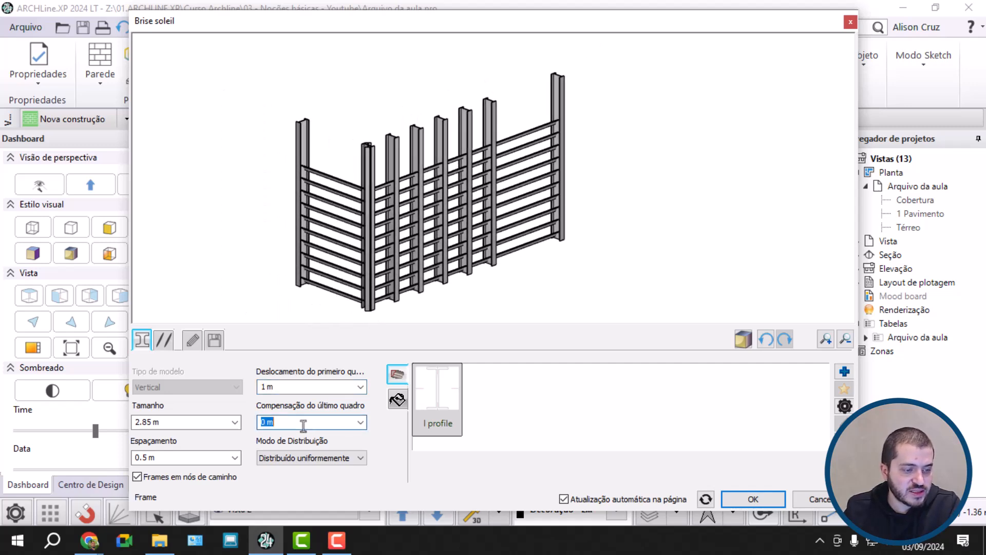
type("0,2")
key("Return")
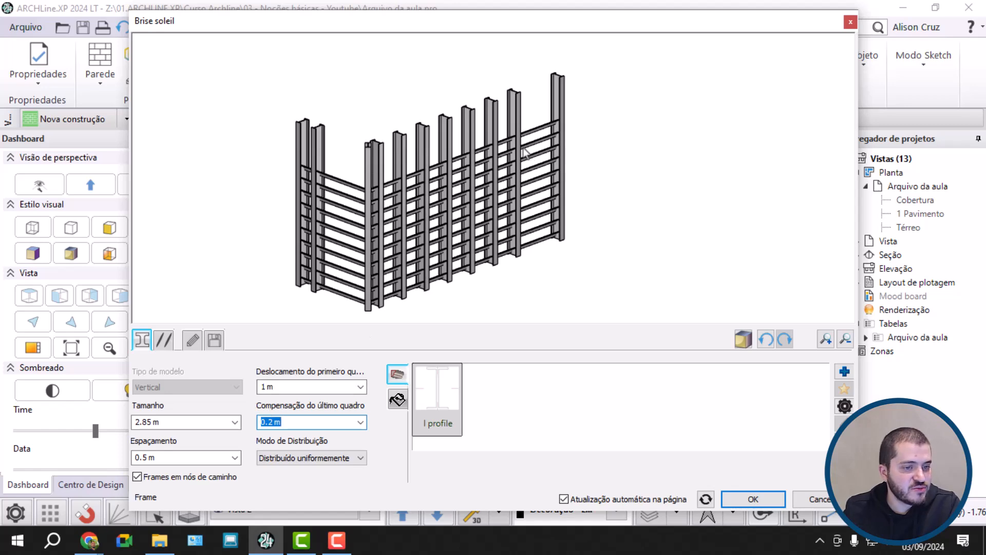
left_click_drag(307, 186, 451, 168)
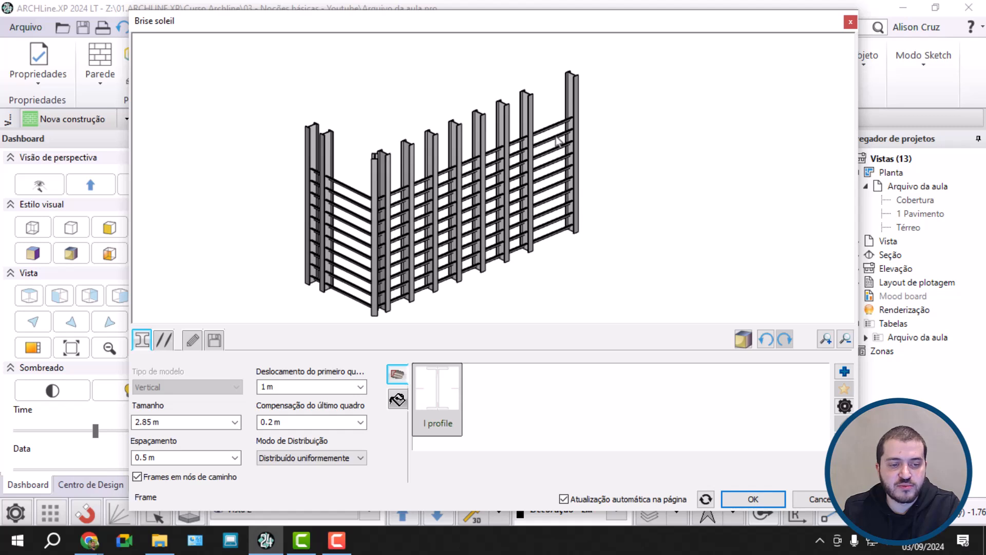
Reset both the first and last frame offsets to 0 m
left_click_drag(280, 386, 239, 386)
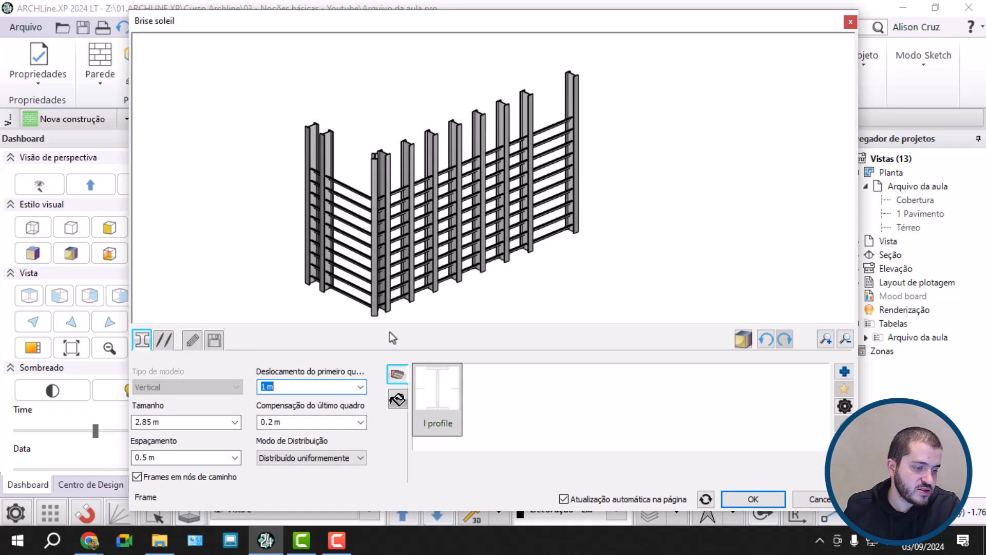
type("0")
key("Return")
double_click(312, 425)
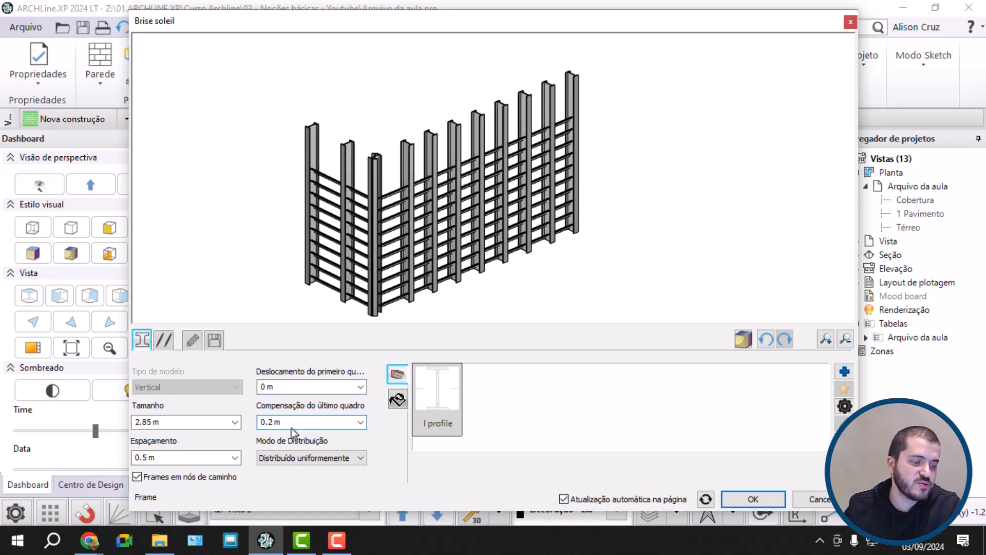
type("0")
key("Return")
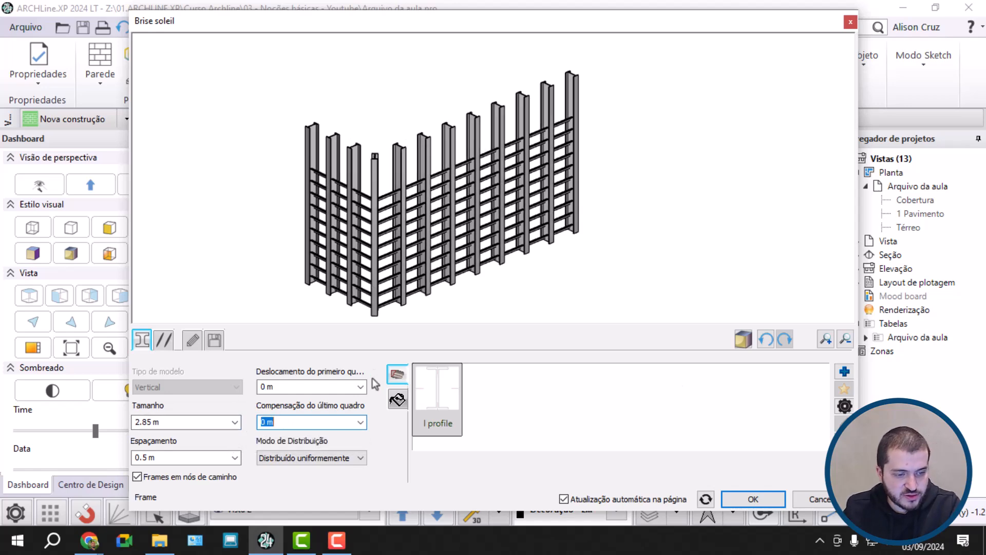
Inspect the I-shaped frame posts and replace their profile with Retângulo Simples from the General predefined profiles
scroll(450, 112, "up", 10)
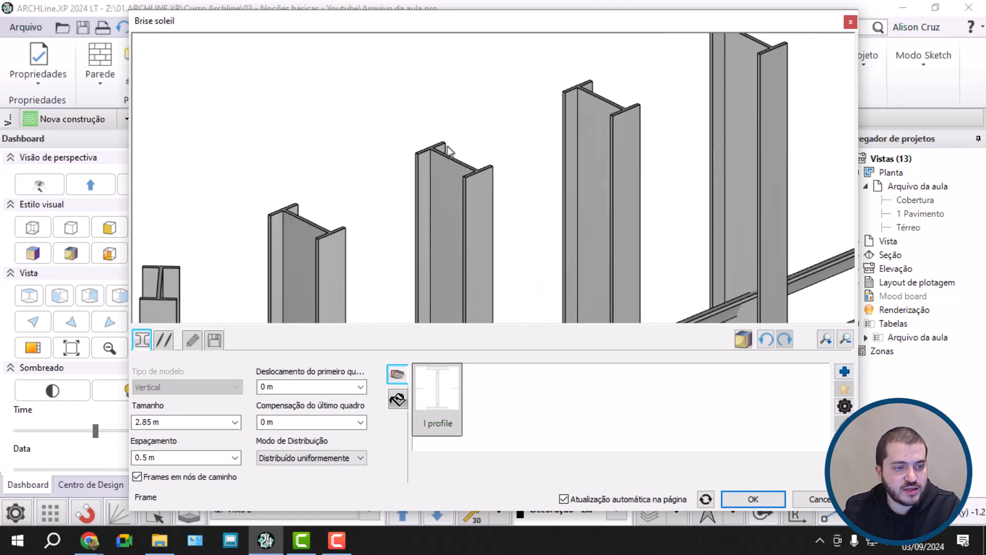
scroll(368, 180, "down", 10)
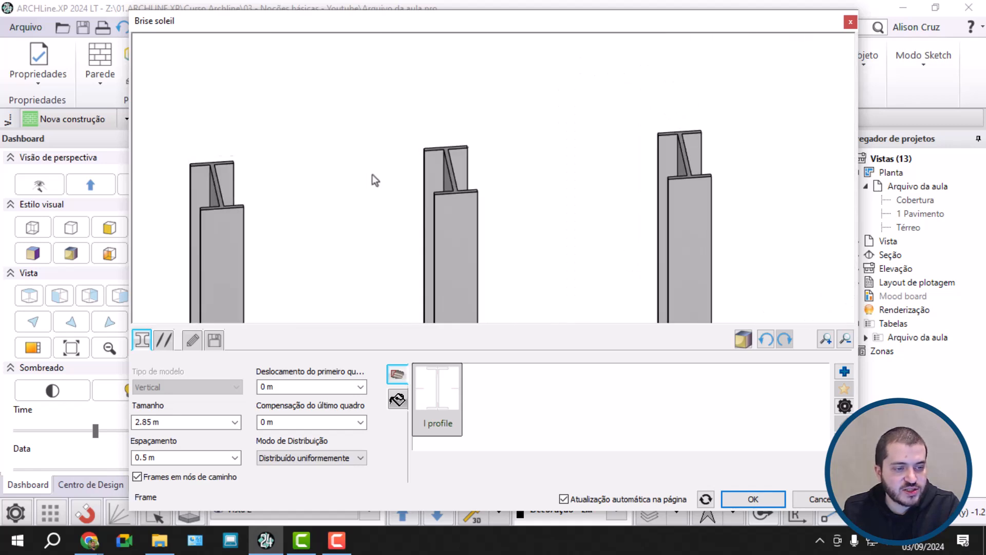
middle_click_drag(321, 151, 319, 146)
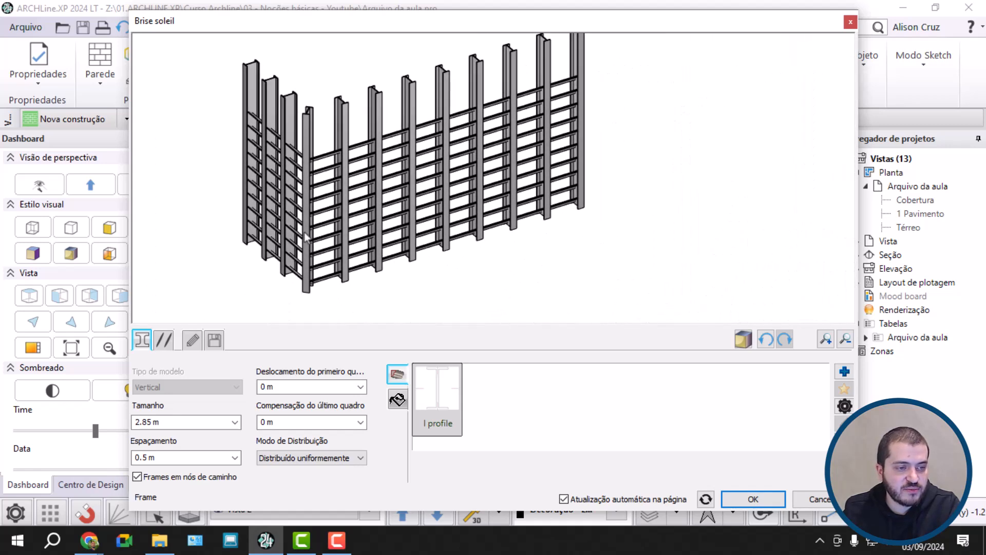
left_click_drag(308, 228, 321, 211)
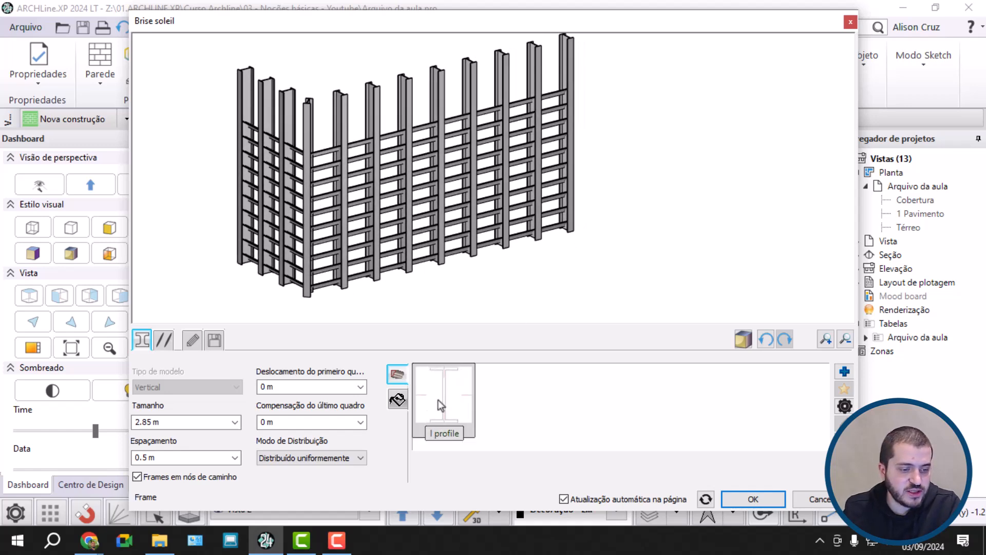
left_click(845, 371)
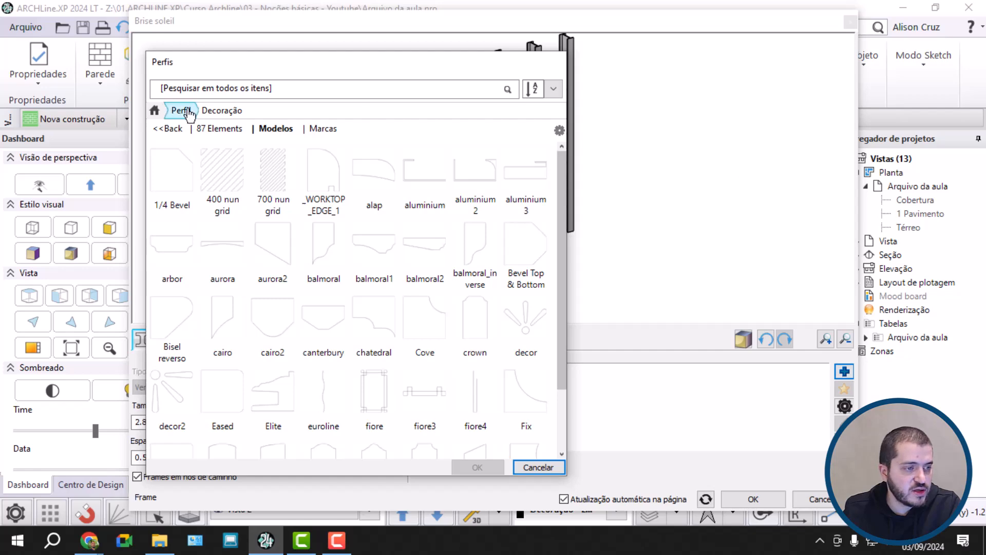
scroll(339, 226, "down", 7)
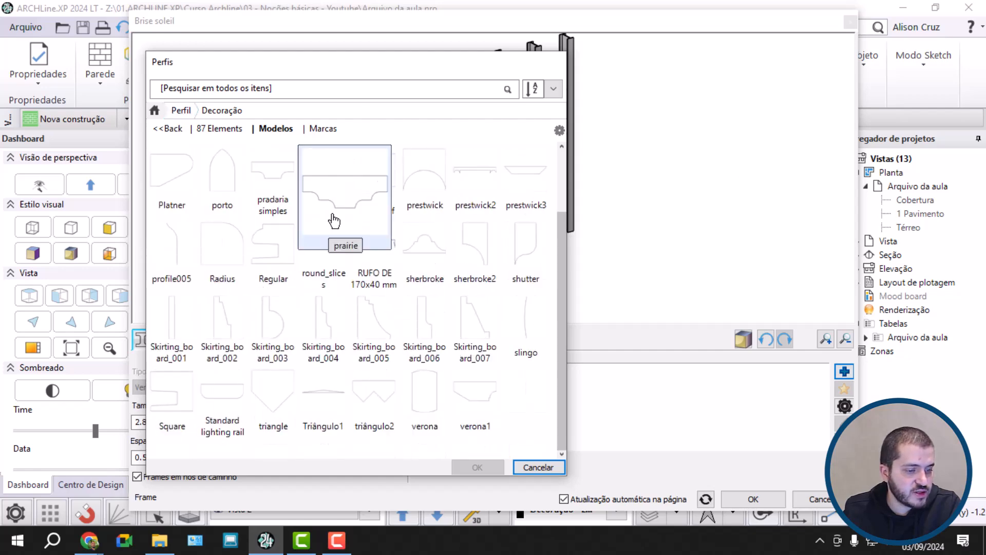
left_click(154, 110)
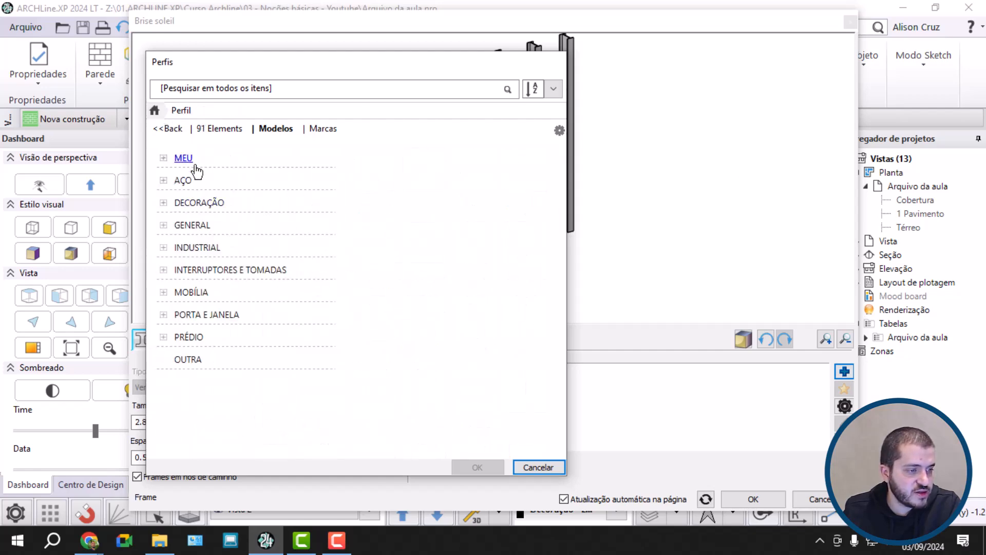
left_click(202, 224)
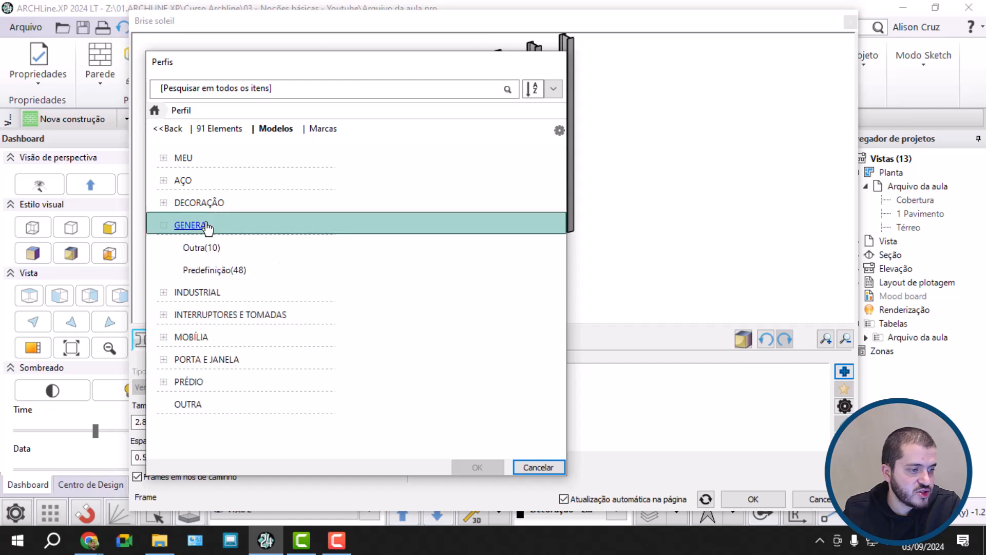
left_click(220, 276)
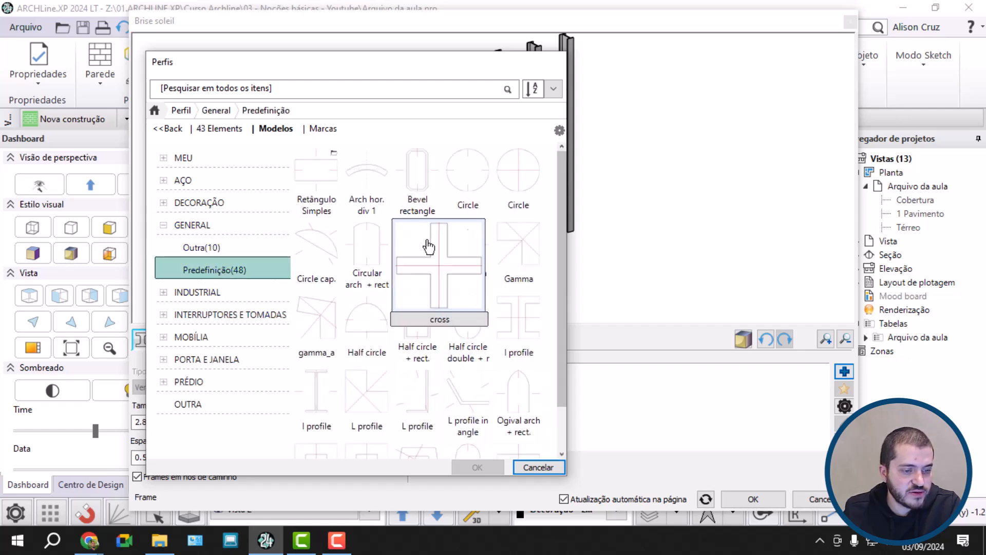
left_click(309, 184)
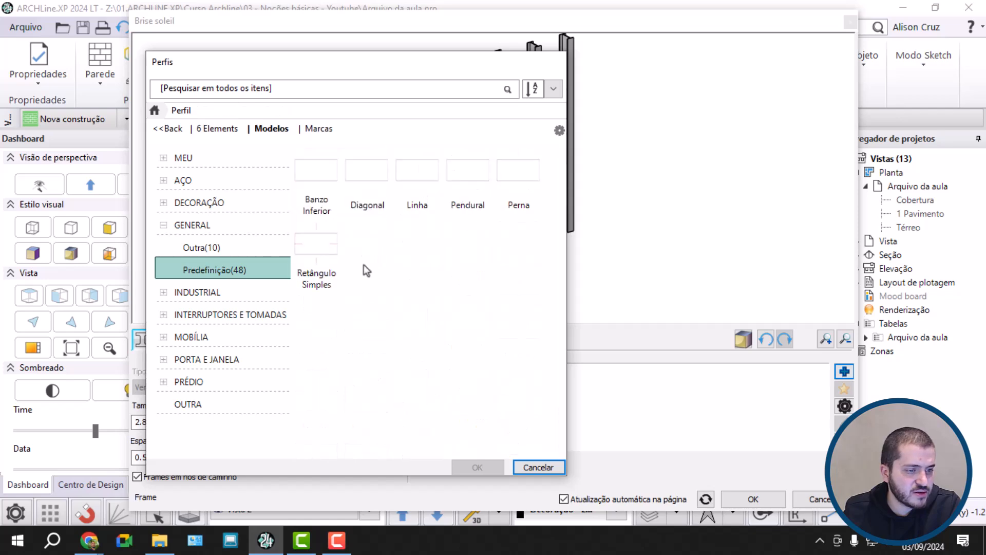
left_click(329, 257)
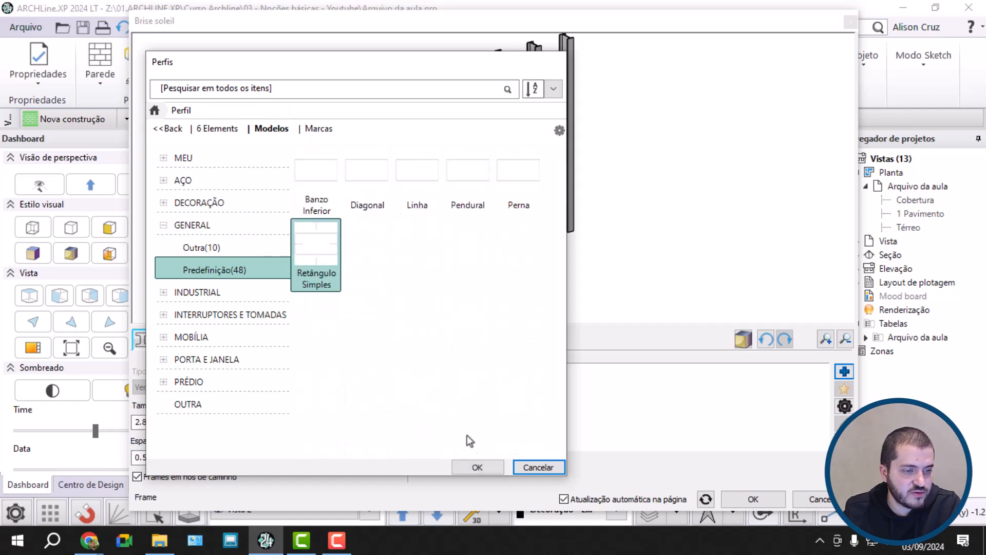
left_click(476, 468)
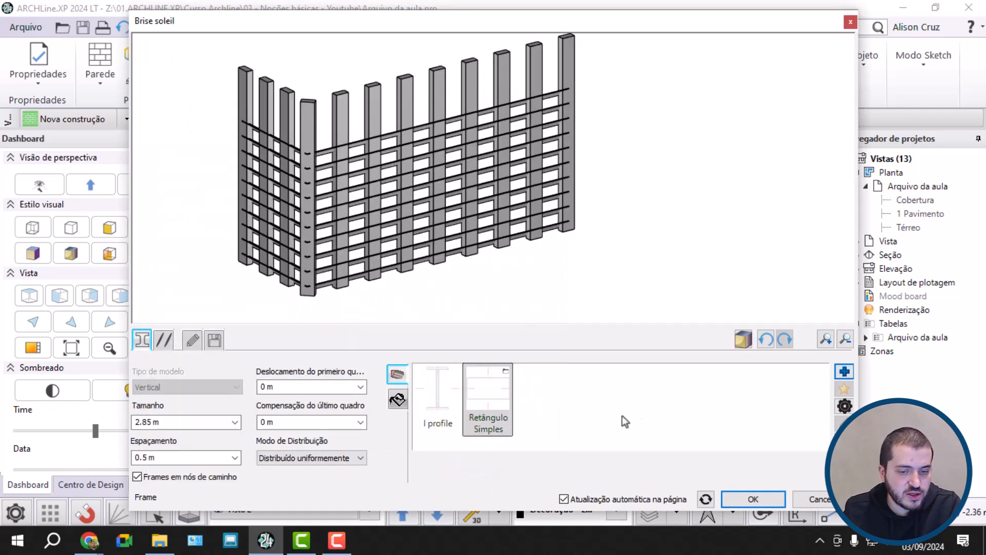
Edit the Retângulo Simples profile with corner 1 as reference point, uniform 3D scaling off, and width and height of 0.05 m
left_click(844, 406)
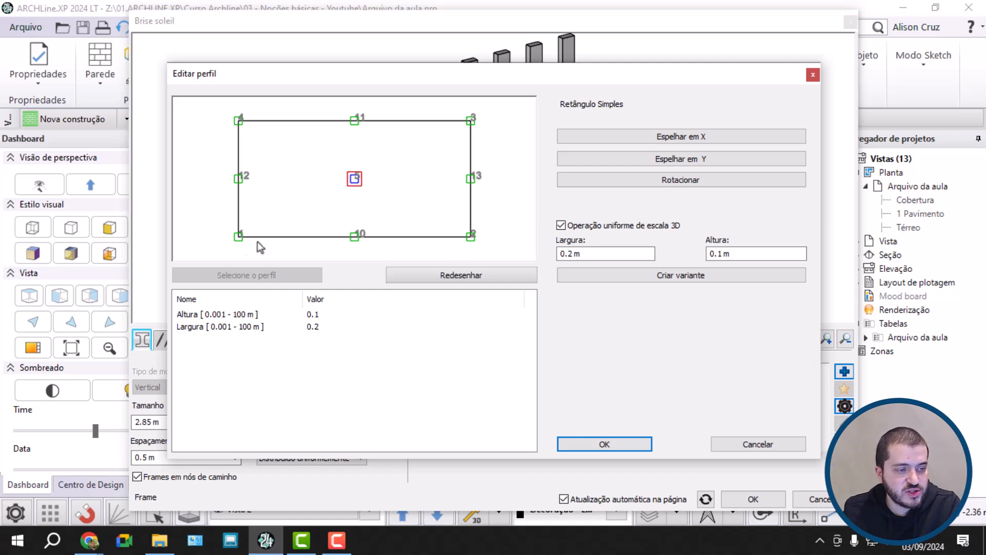
left_click(239, 237)
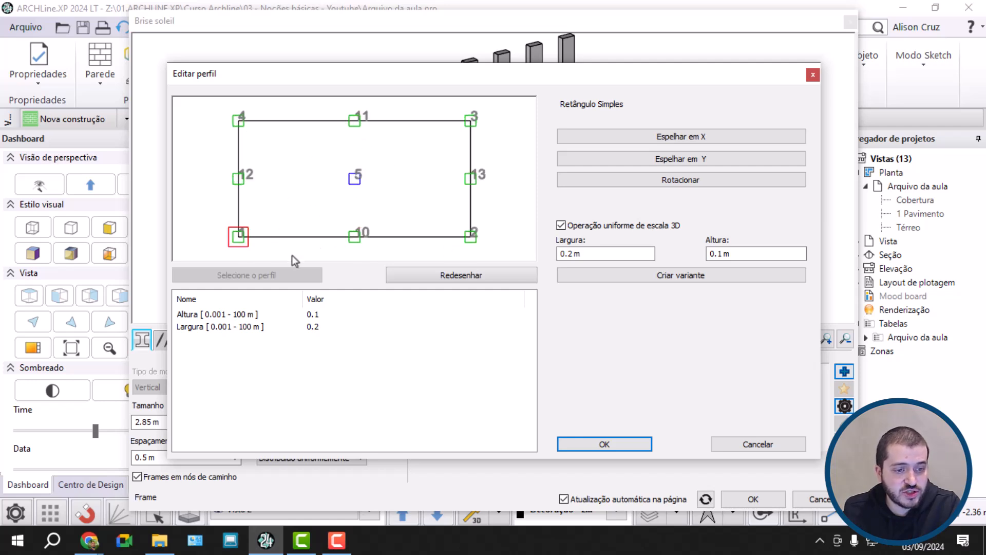
left_click_drag(580, 248, 520, 247)
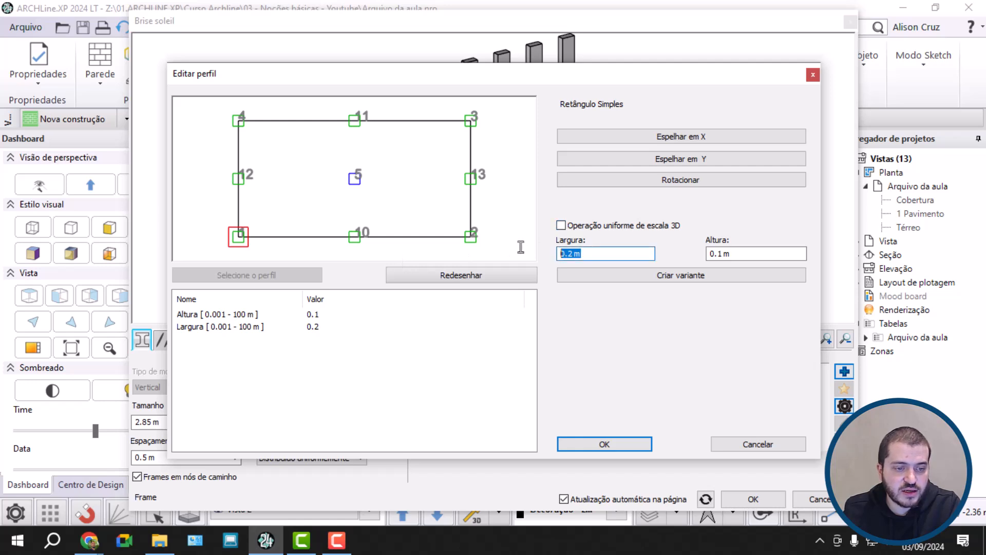
type("0.05")
key("Return")
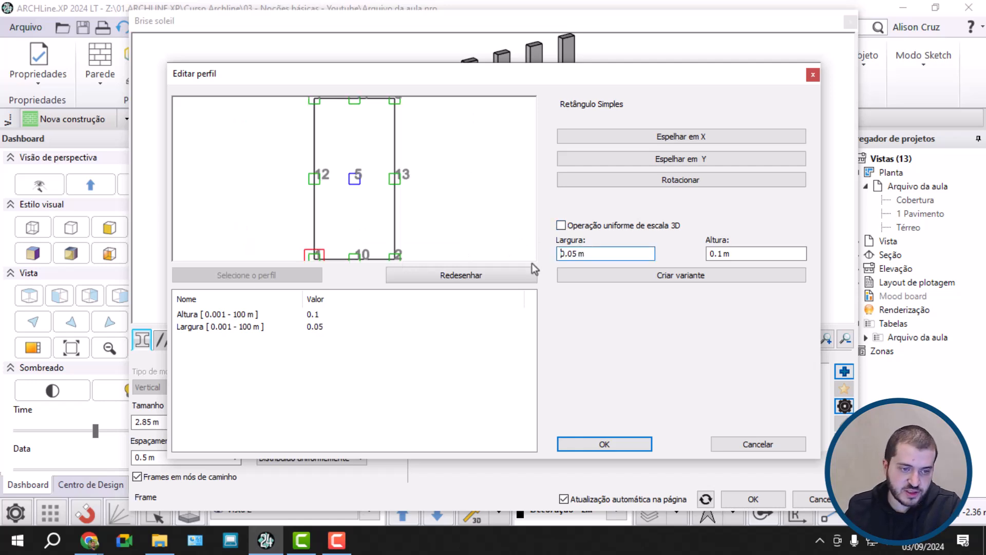
left_click_drag(740, 255, 684, 257)
type("0,05")
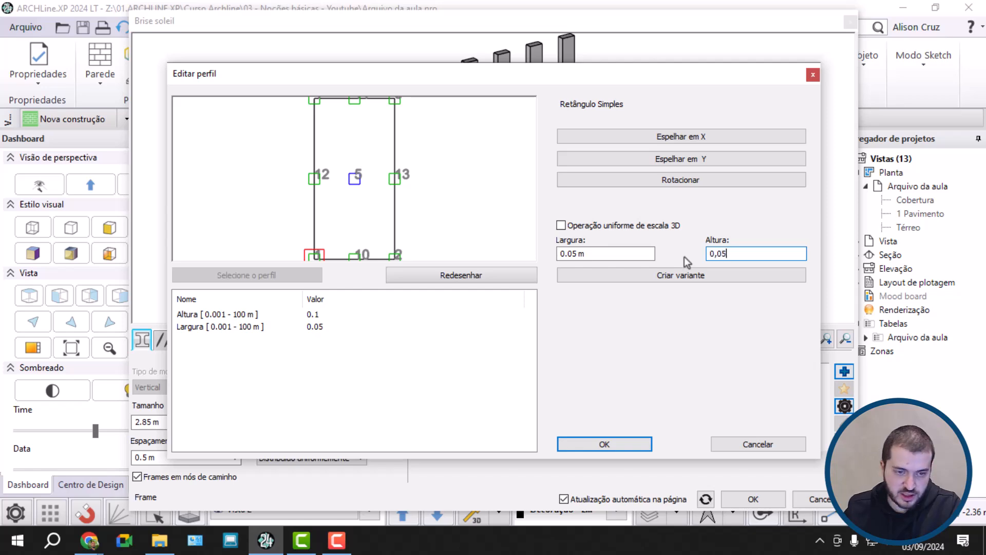
key("Return")
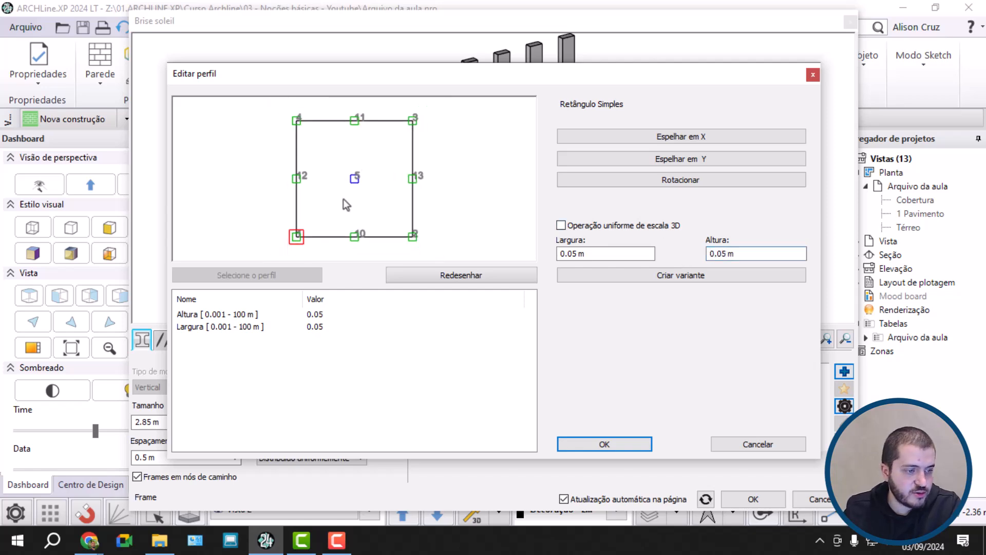
left_click(593, 450)
Open the material library for the frame posts and search it for "madeira"
scroll(418, 116, "up", 10)
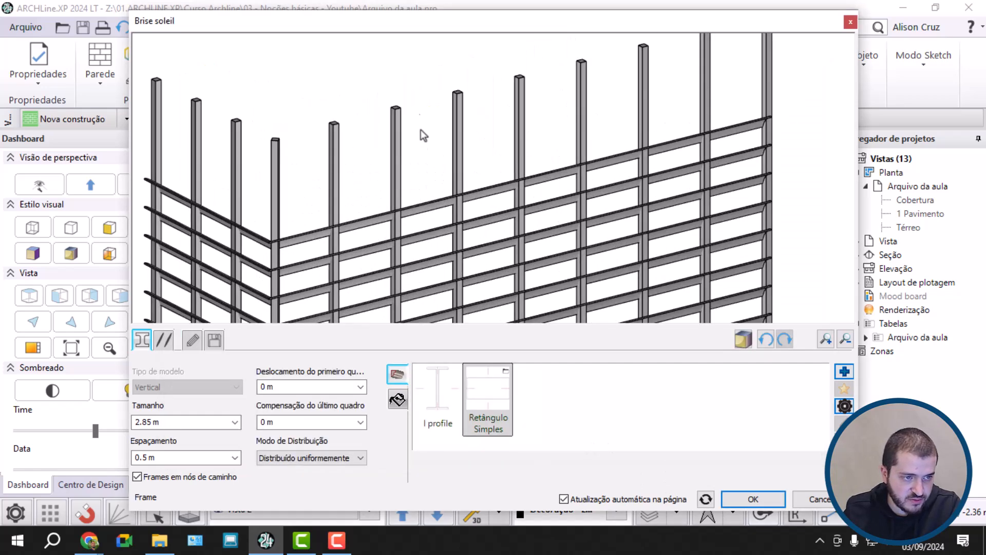
middle_click_drag(479, 135, 482, 136)
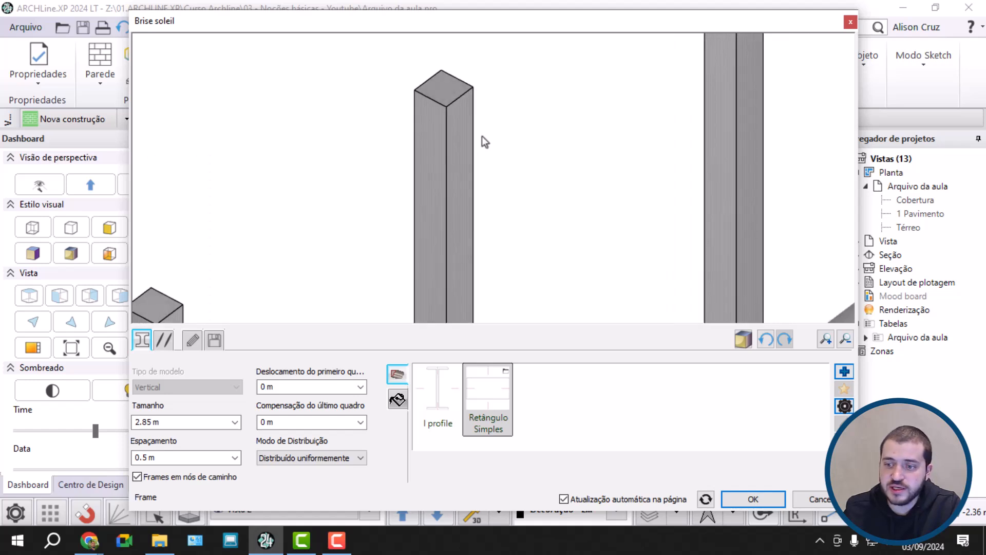
left_click(397, 399)
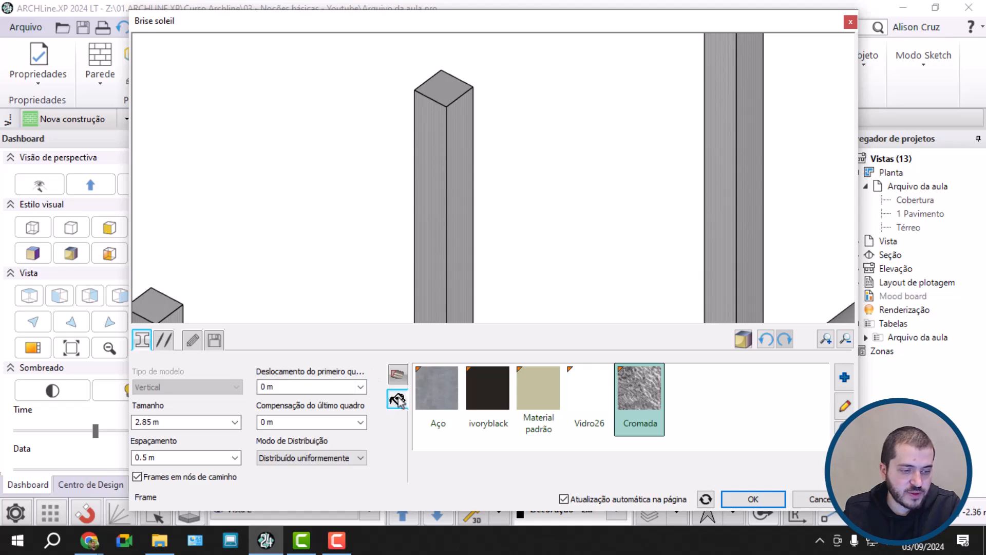
left_click(844, 377)
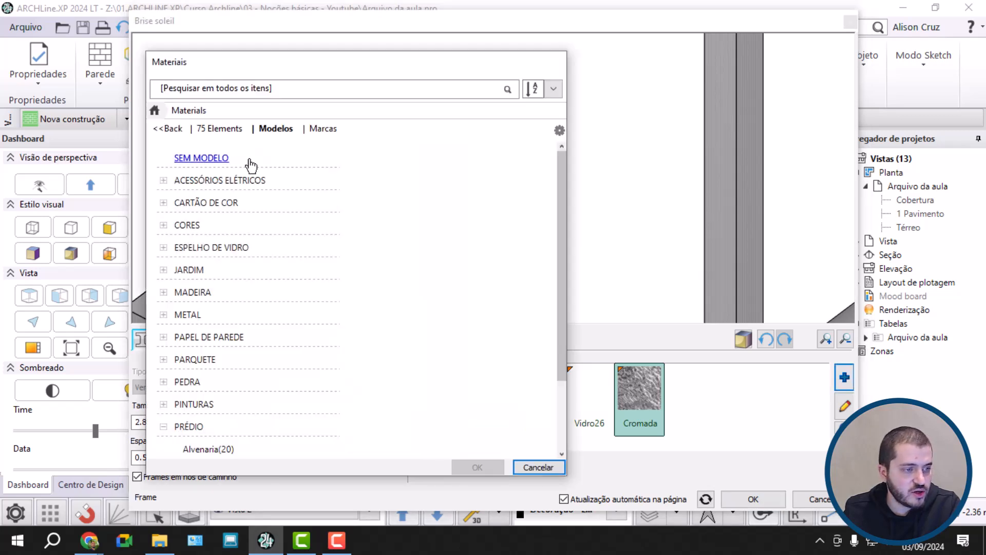
left_click(154, 110)
left_click(315, 93)
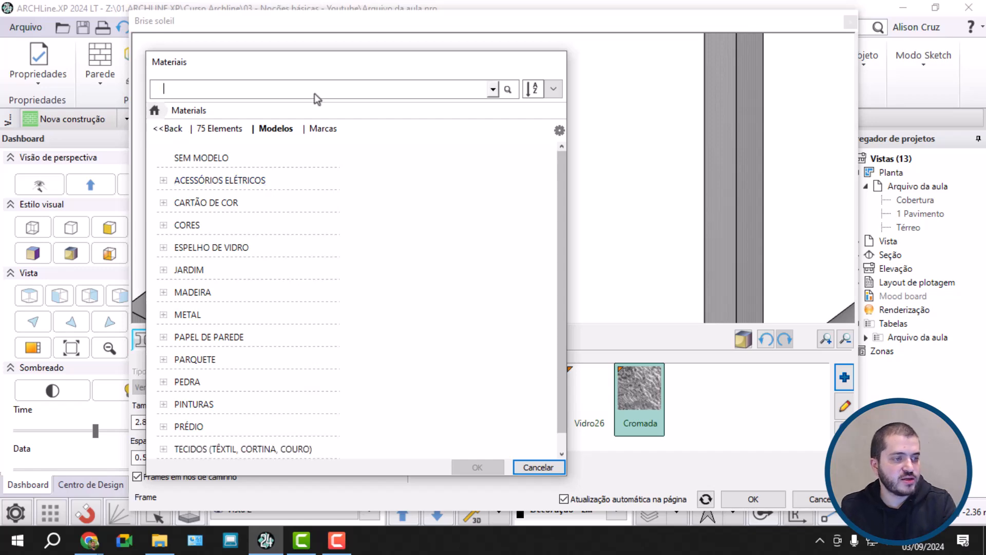
type("madeira")
key("Return")
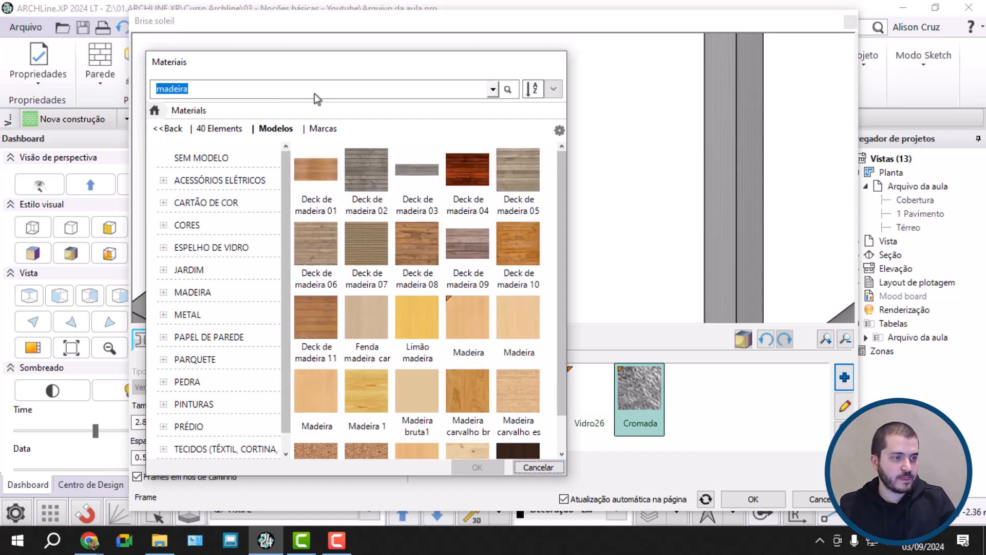
Apply the wood material Madeira66 to the frame posts and accept the brise soleil settings
scroll(465, 288, "down", 4)
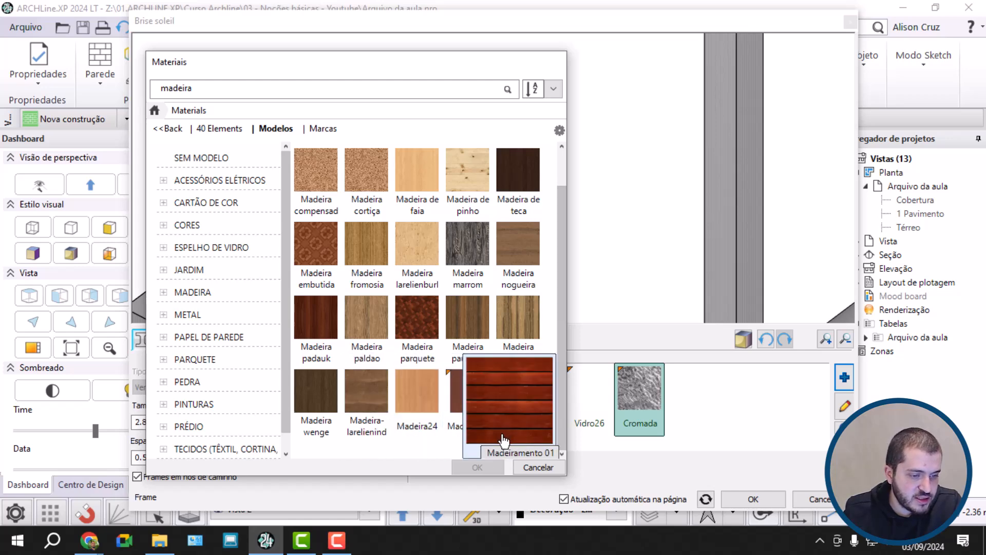
left_click(468, 400)
left_click(477, 467)
scroll(521, 232, "down", 5)
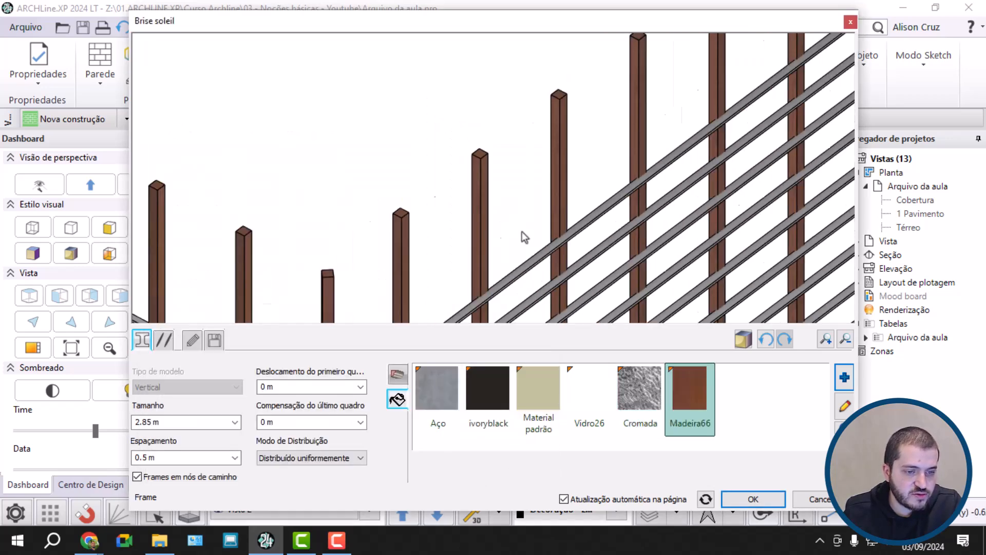
left_click_drag(425, 206, 475, 209)
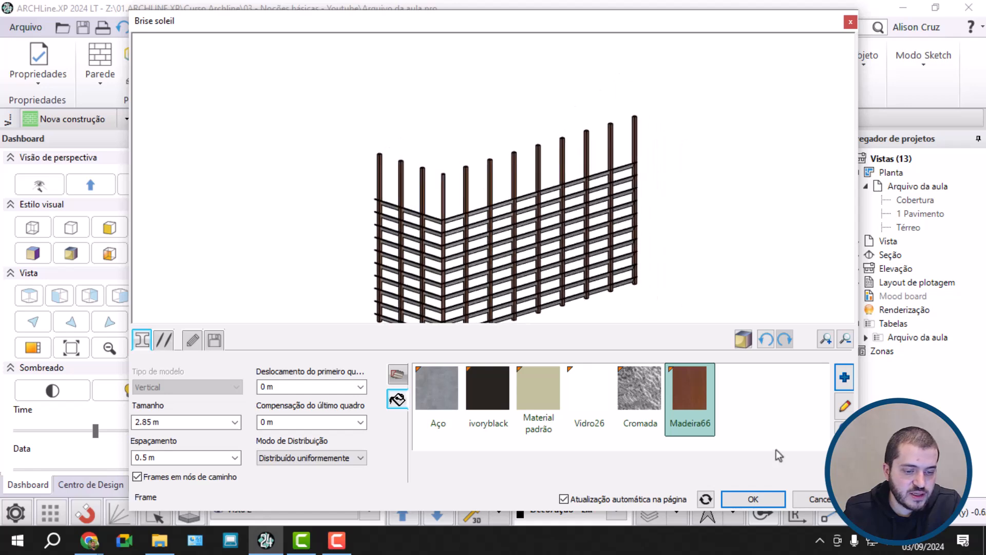
left_click(753, 498)
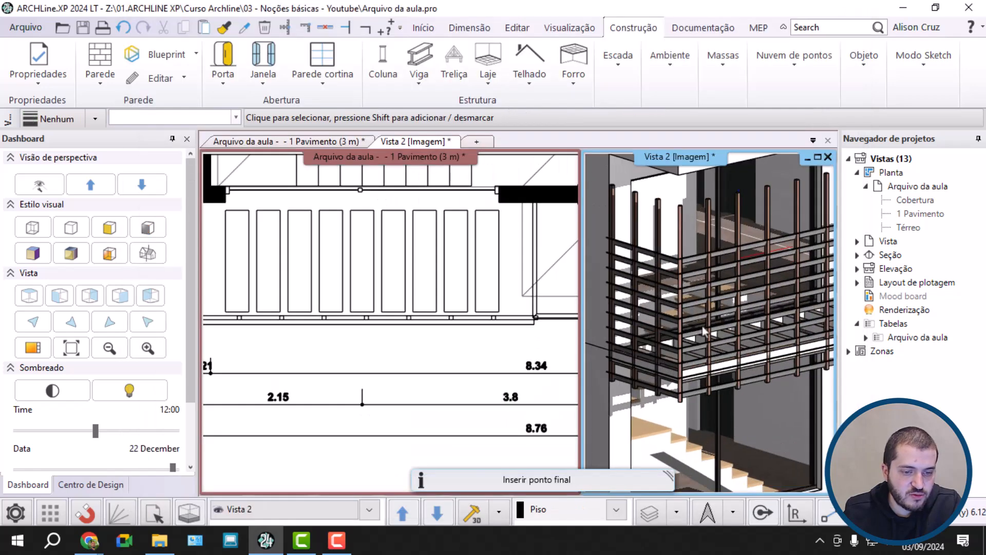
Select the brise soleil in the 3D view and set its base elevation to 2.85 m
left_click(715, 309)
scroll(712, 257, "up", 3)
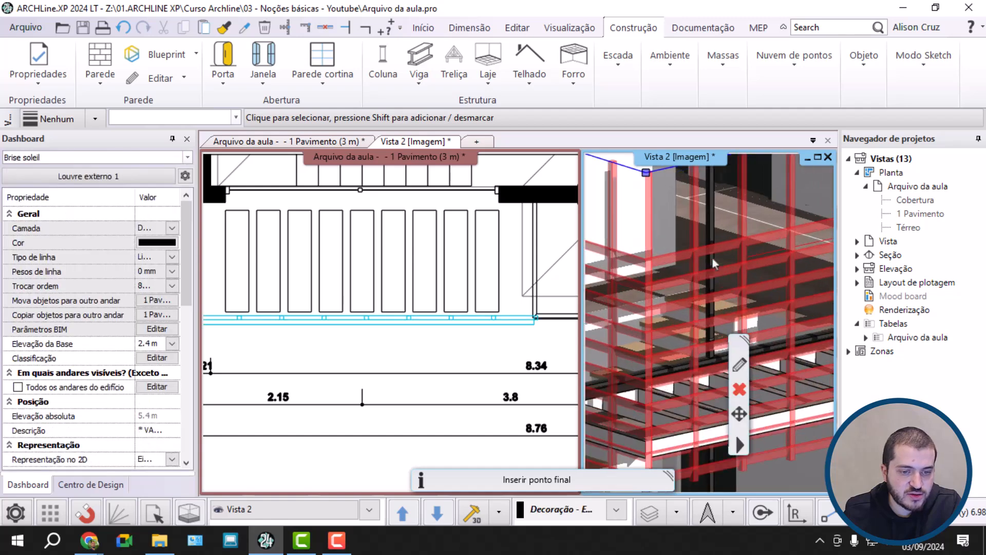
scroll(713, 261, "down", 3)
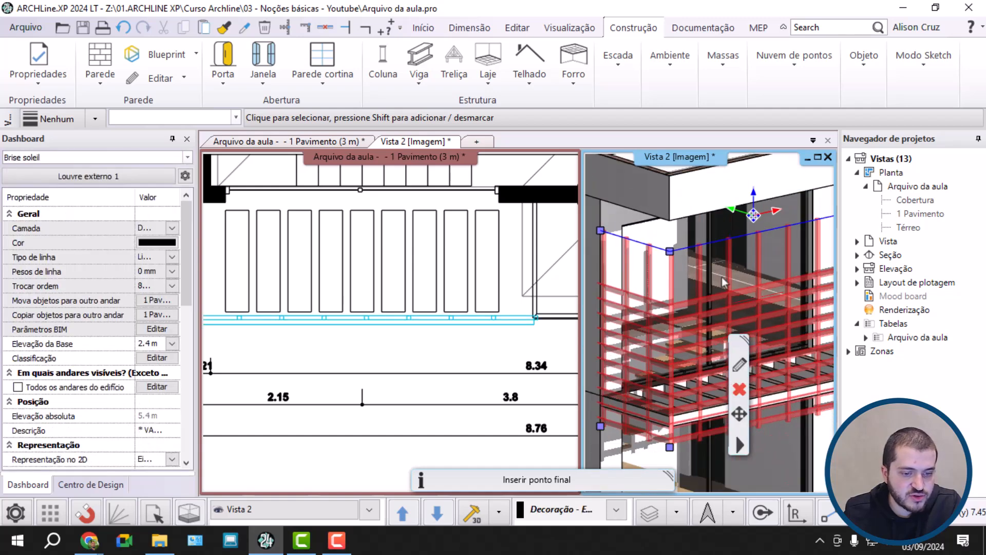
middle_click_drag(696, 283, 714, 285)
middle_click_drag(722, 343, 688, 307)
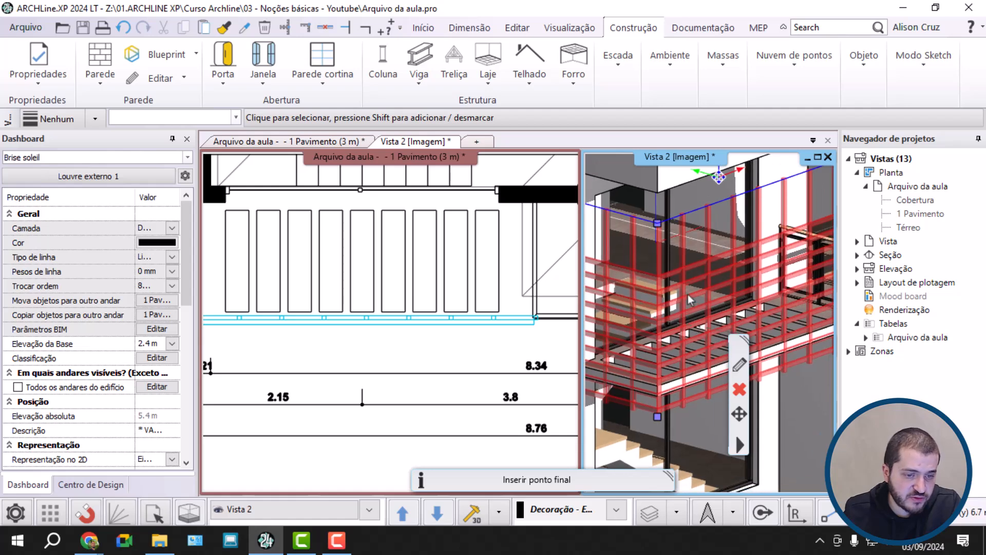
left_click(154, 344)
type("2,2")
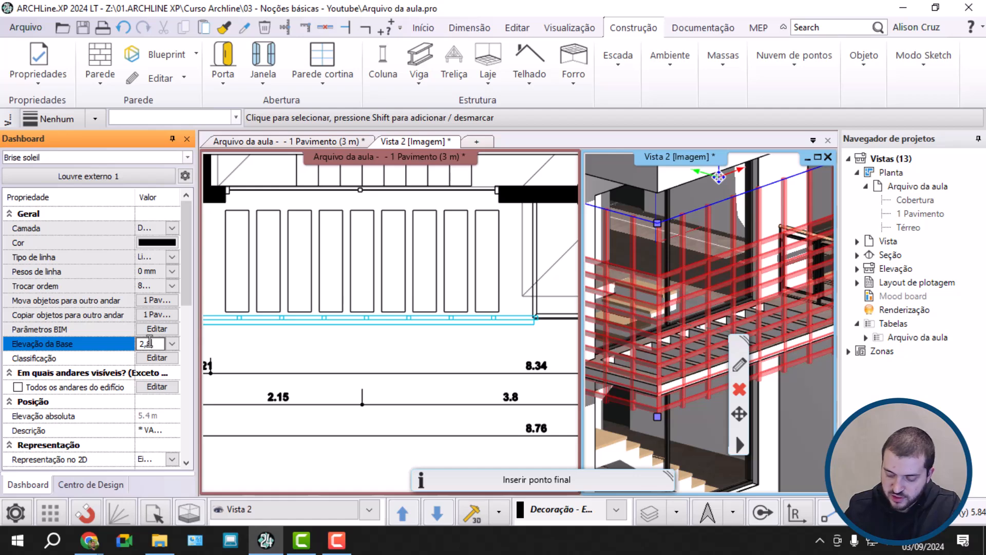
type(".85")
key("Return")
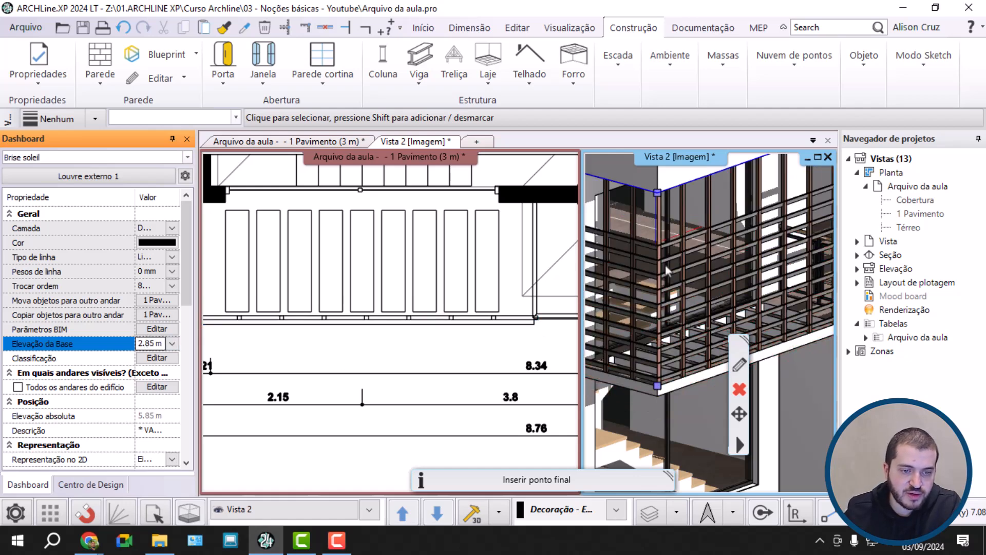
Examine how the brise soleil meets the roof edge, balcony slab and side railing from several angles
scroll(725, 268, "up", 8)
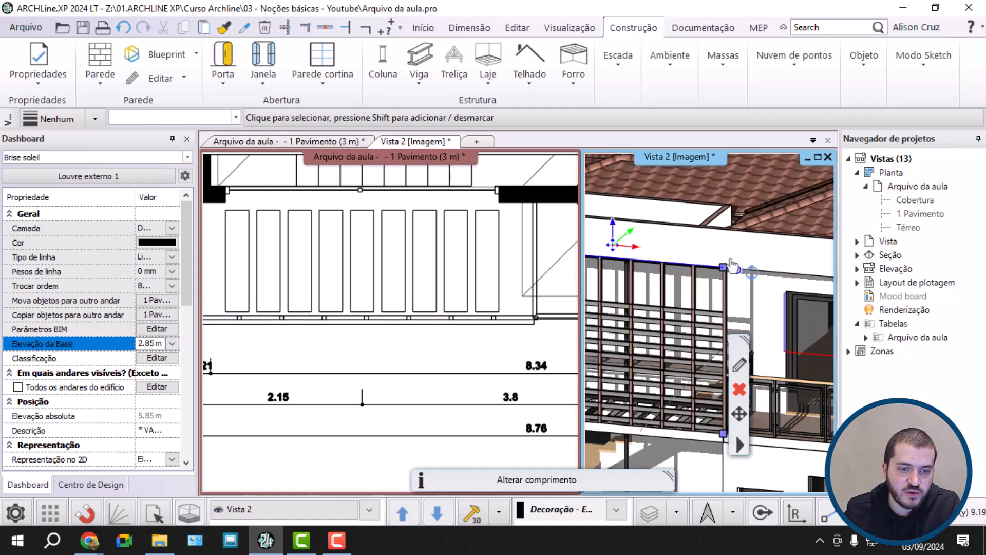
scroll(653, 340, "up", 2)
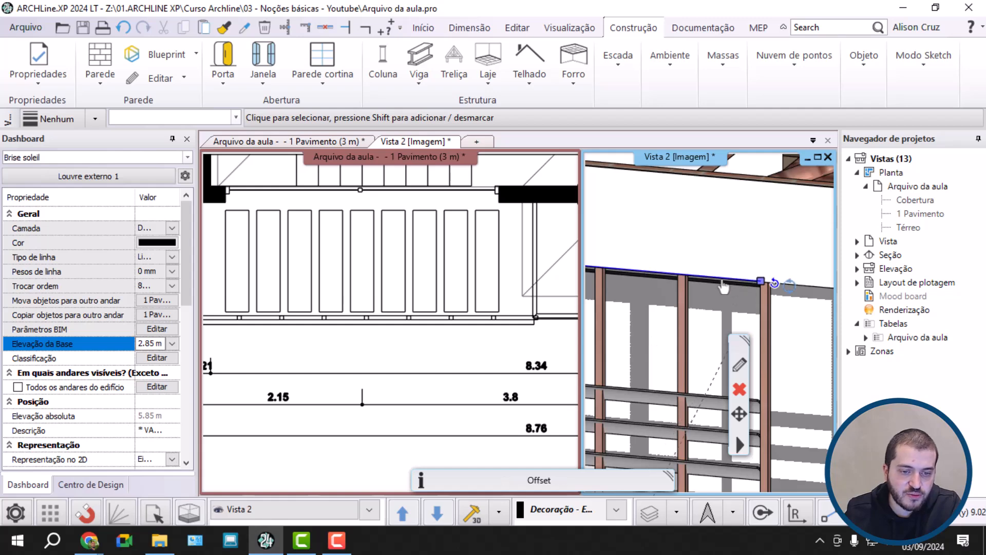
scroll(717, 276, "down", 10)
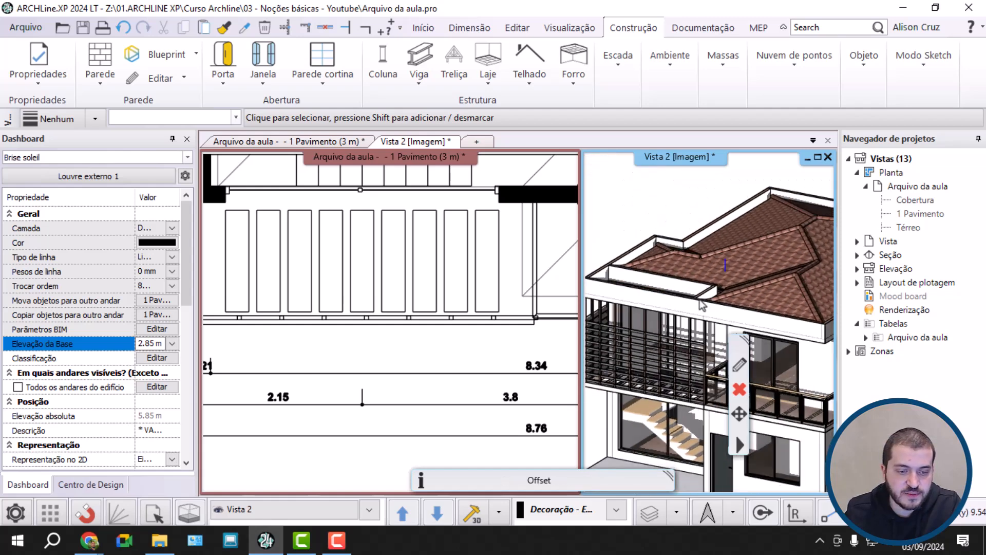
scroll(683, 281, "up", 4)
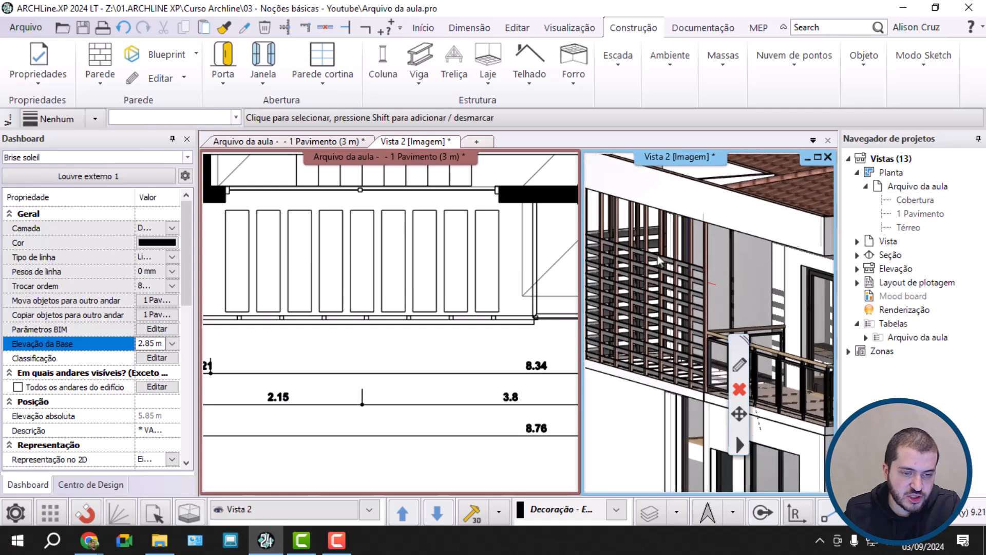
middle_click_drag(682, 292, 761, 284)
scroll(715, 309, "up", 3)
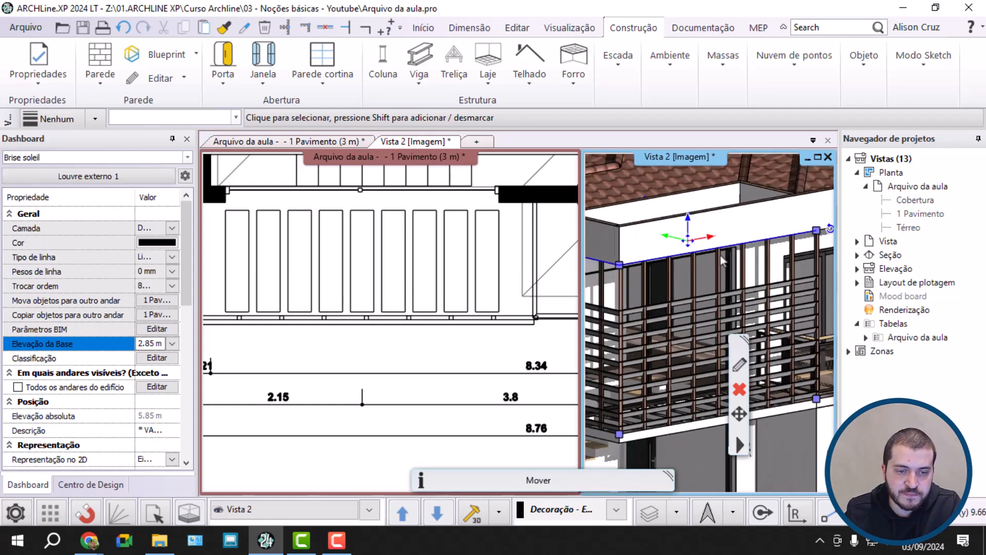
scroll(710, 280, "down", 5)
scroll(711, 285, "up", 5)
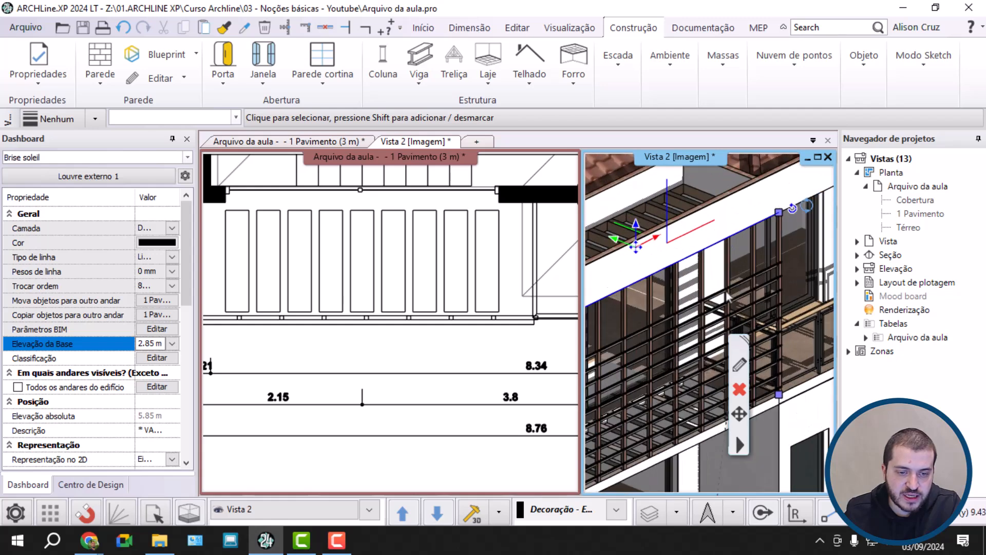
Reopen the brise soleil for editing, switch to its slat (Lamelas) settings and look closely at the slats
left_click(750, 251)
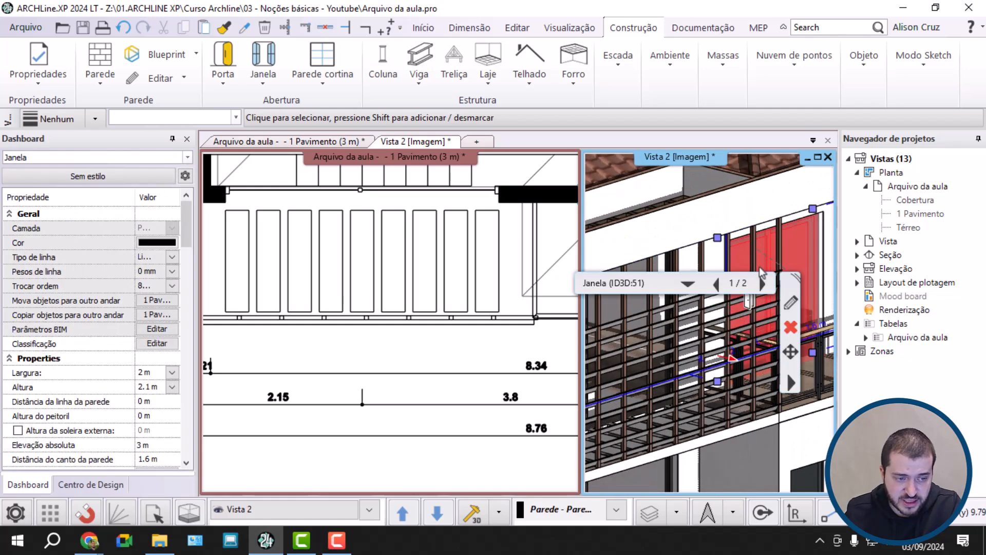
left_click(729, 410)
left_click(759, 408)
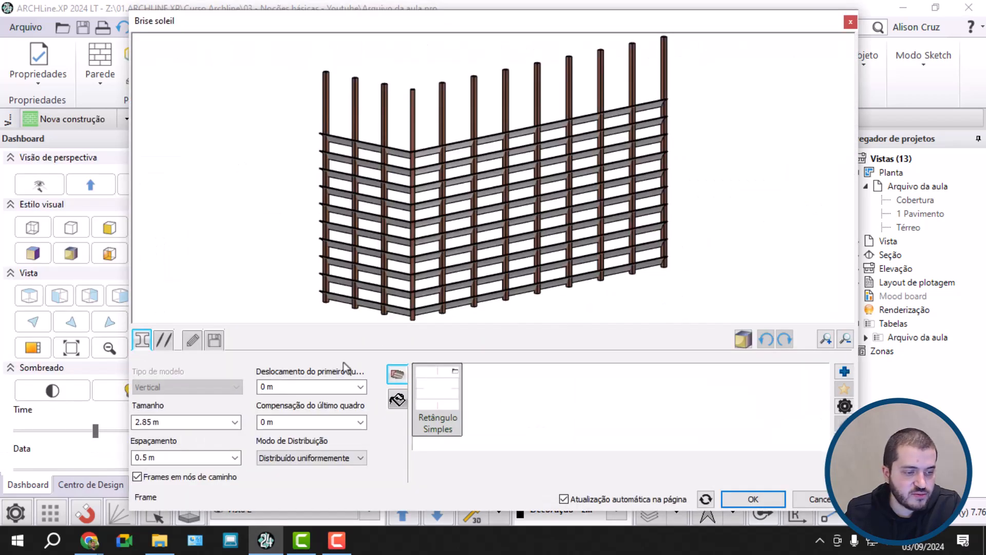
left_click(165, 341)
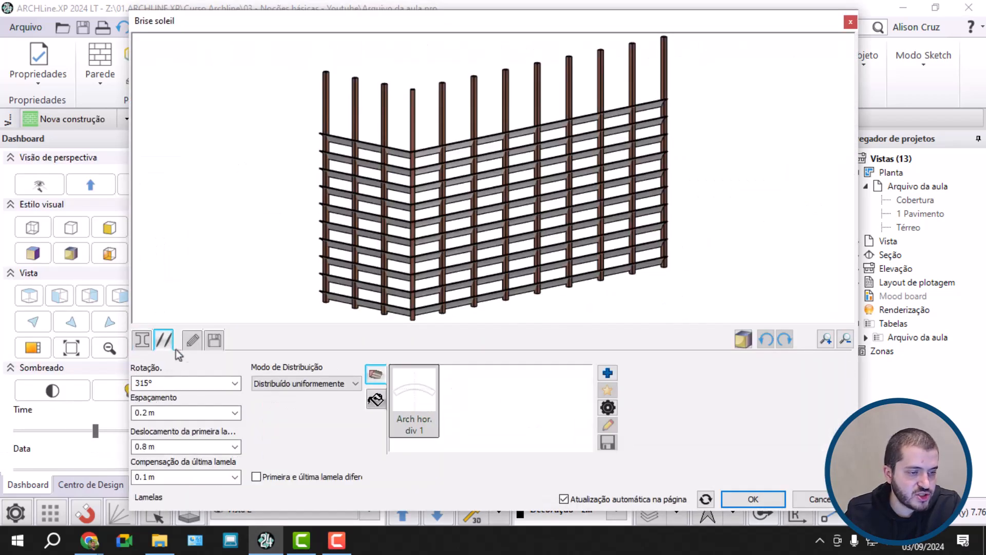
scroll(371, 171, "up", 3)
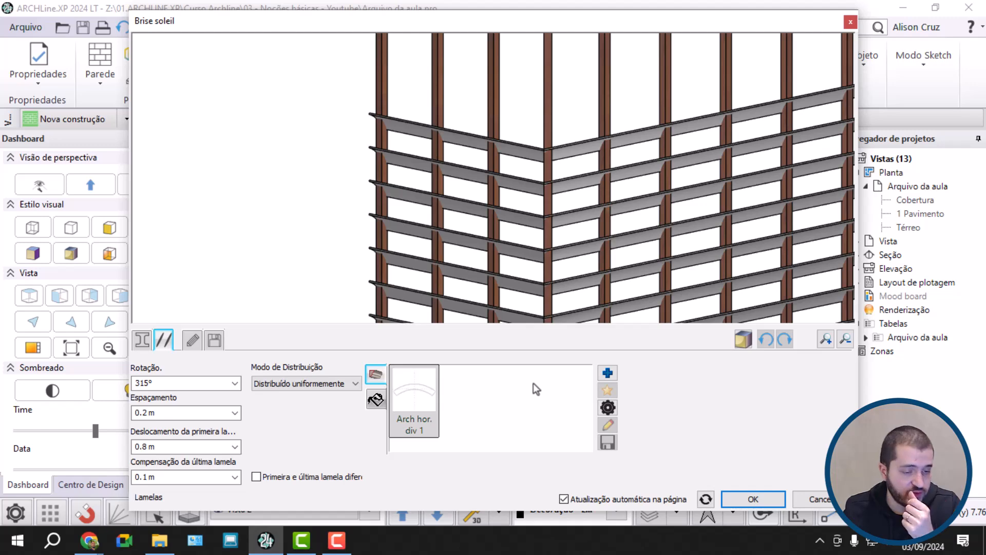
Replace the slat profile with Retângulo Simples from the General predefined profiles
left_click(607, 373)
left_click(167, 128)
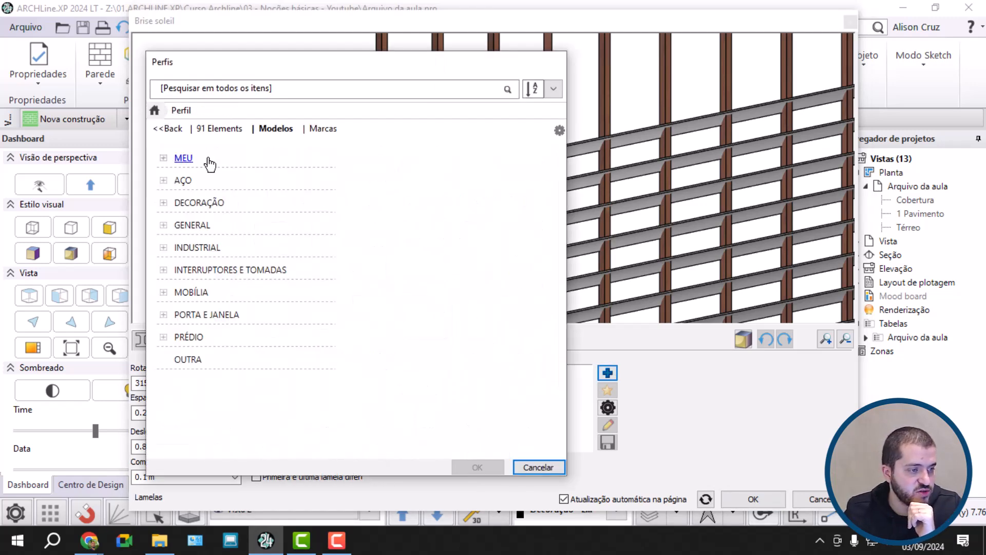
left_click(193, 160)
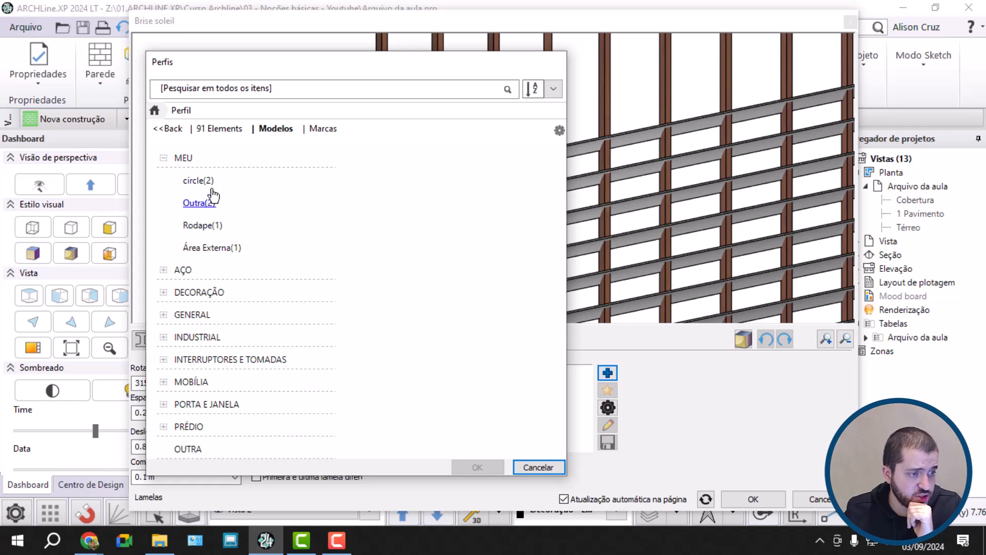
left_click(193, 313)
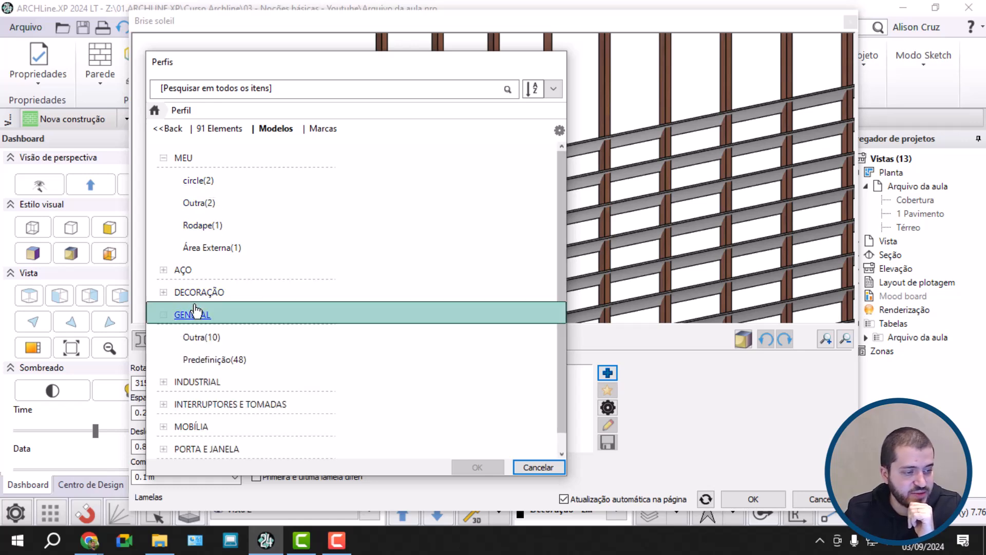
left_click(209, 356)
double_click(325, 171)
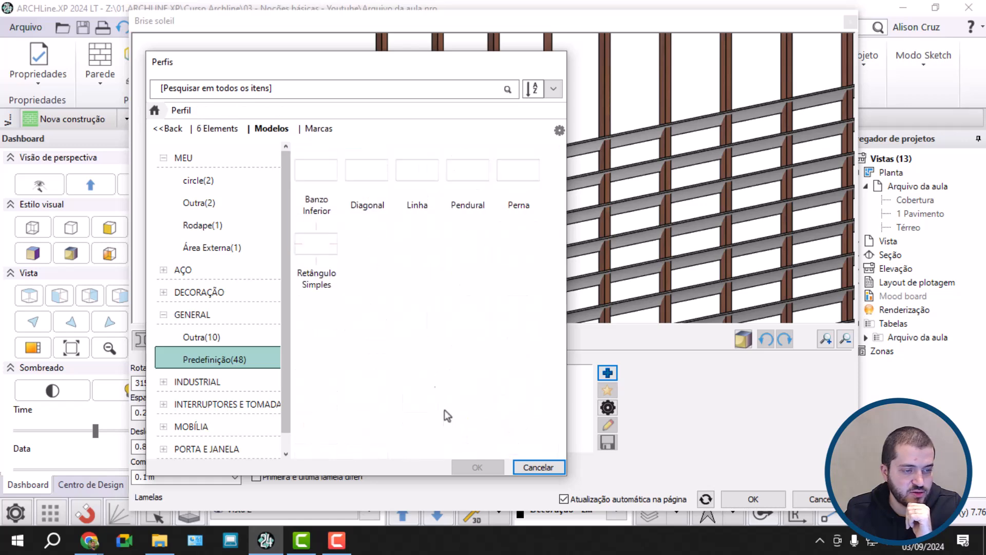
left_click(321, 241)
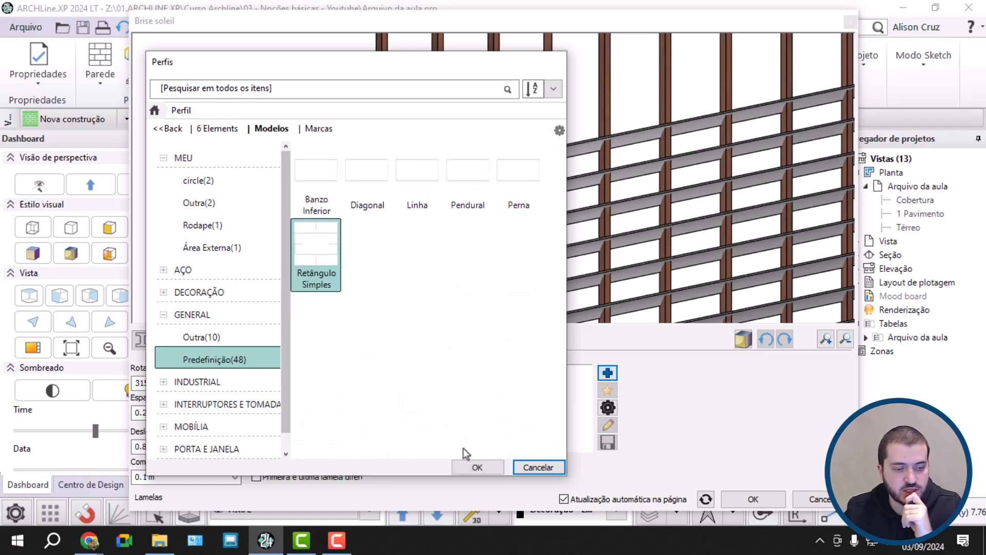
left_click(470, 467)
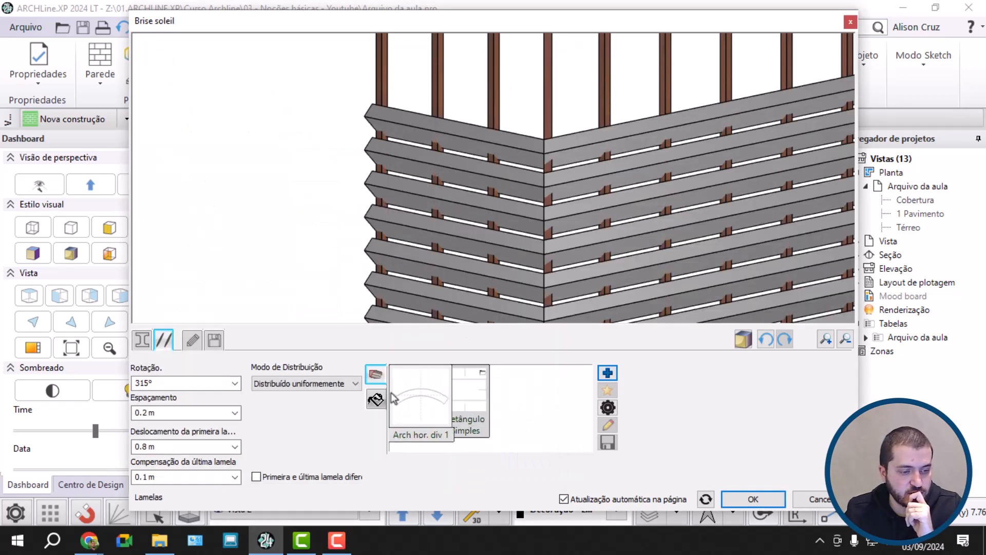
Edit the Retângulo Simples slat profile and set both its Altura and Largura parameters to .05
left_click(612, 411)
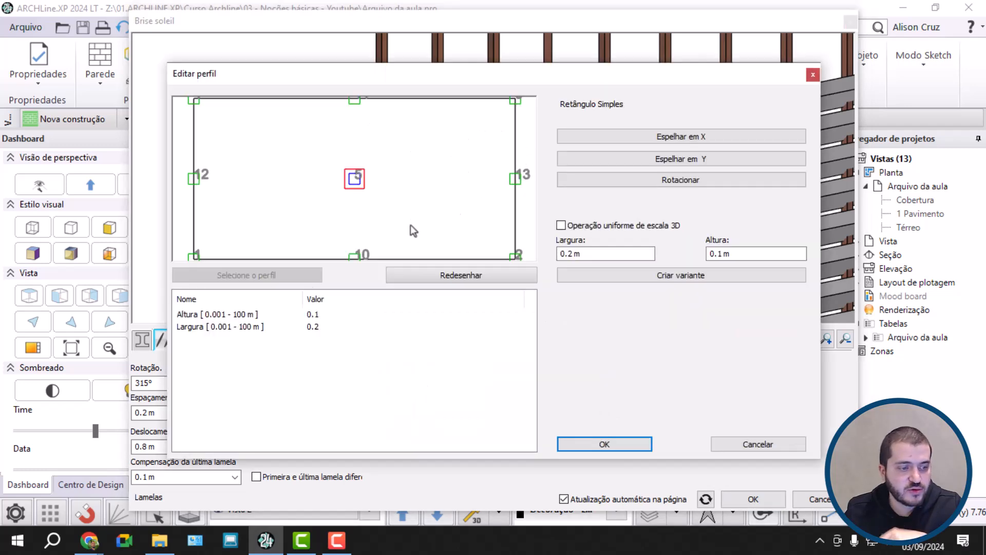
left_click(334, 318)
left_click(331, 318)
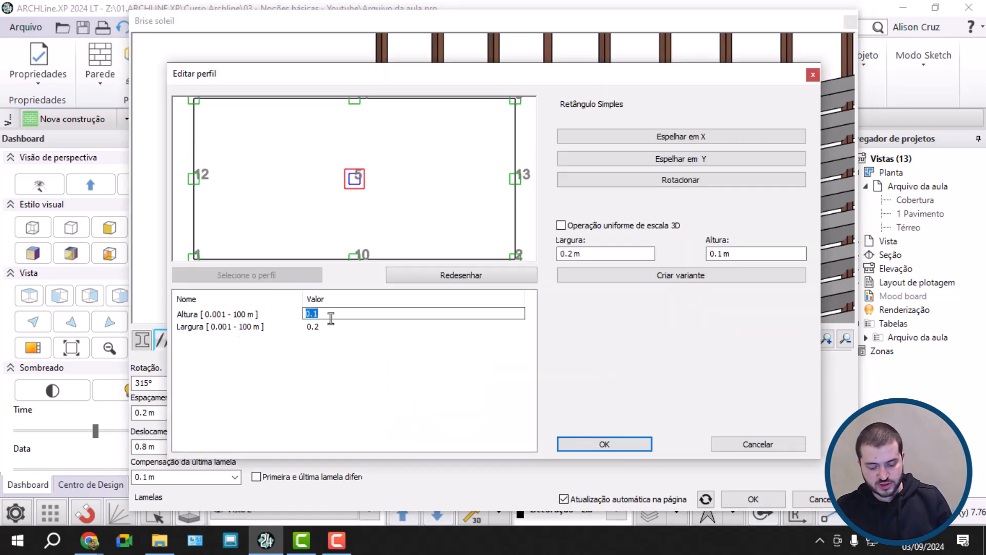
type(".05")
key("Return")
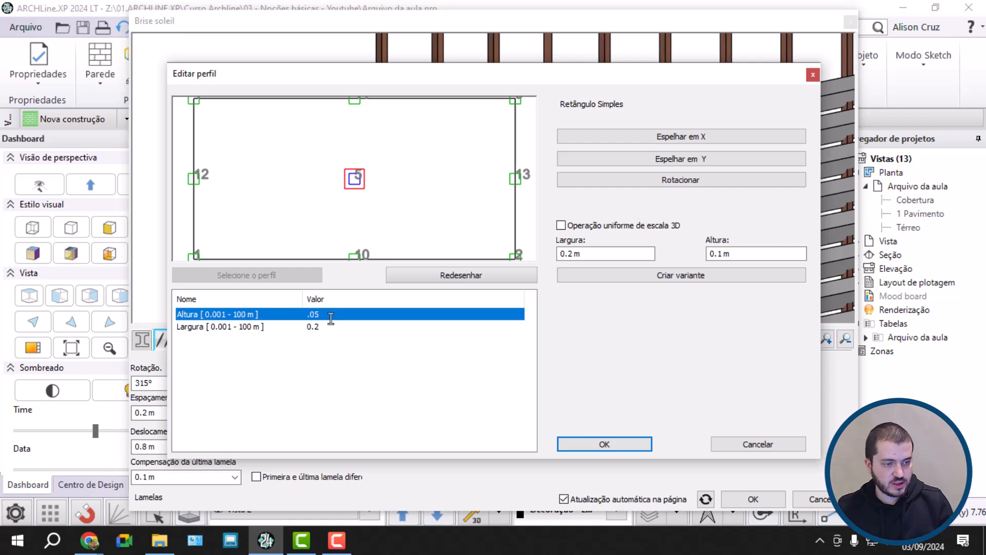
left_click(328, 326)
type(".05")
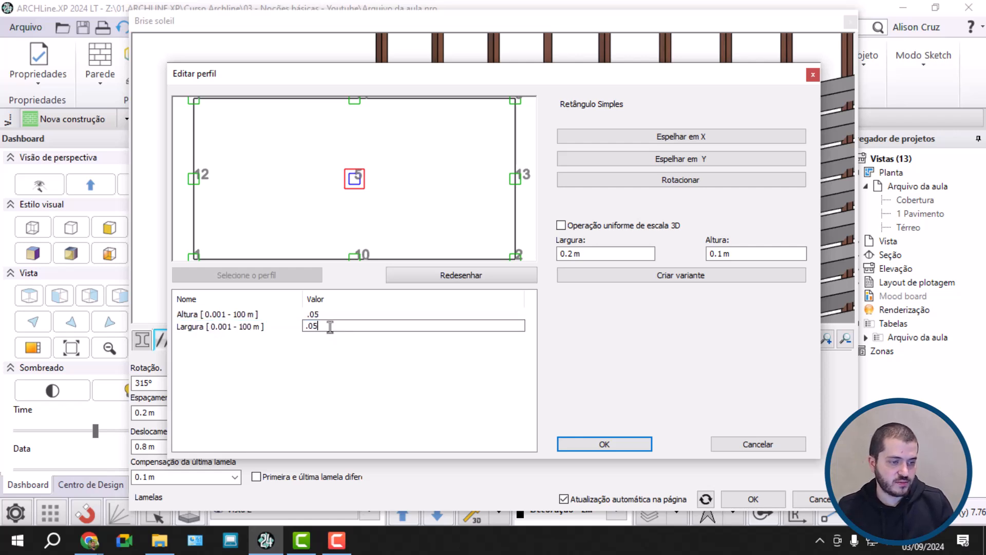
key("Return")
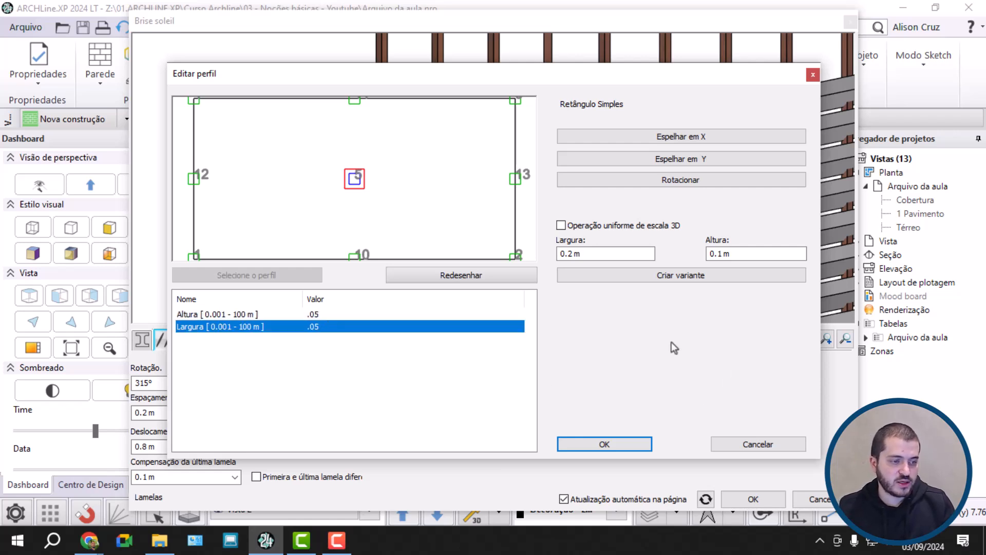
Set the slat profile's overall width to 0.05 m, anchor it at corner point 1, and accept the redrawn profile
left_click(630, 258)
left_click_drag(614, 257, 532, 265)
type(".05")
key("Return")
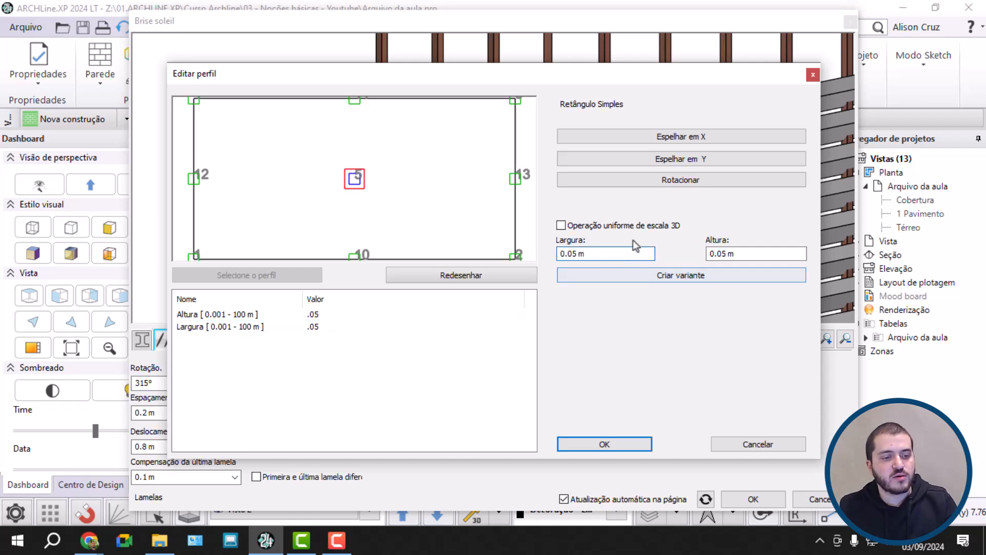
scroll(421, 210, "down", 4)
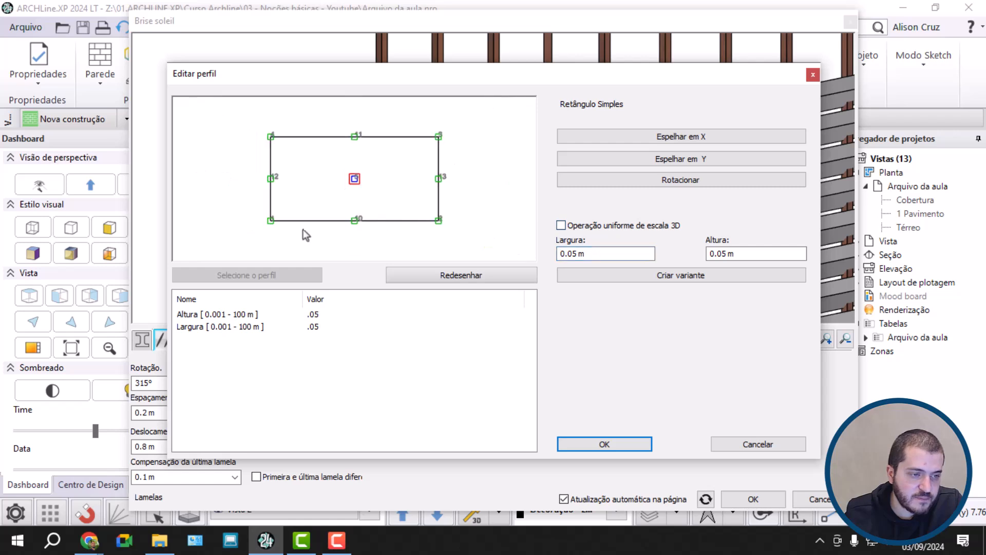
left_click(272, 221)
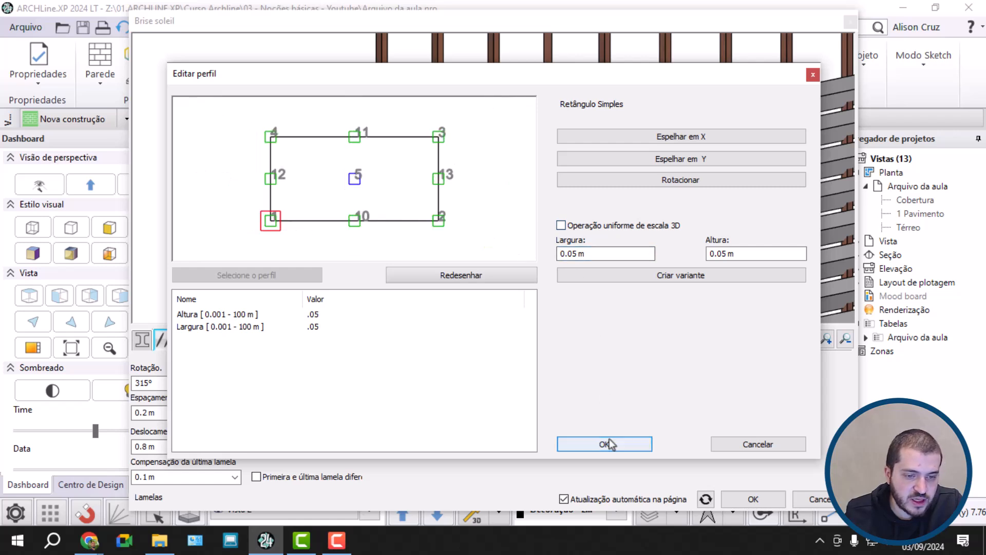
left_click(427, 275)
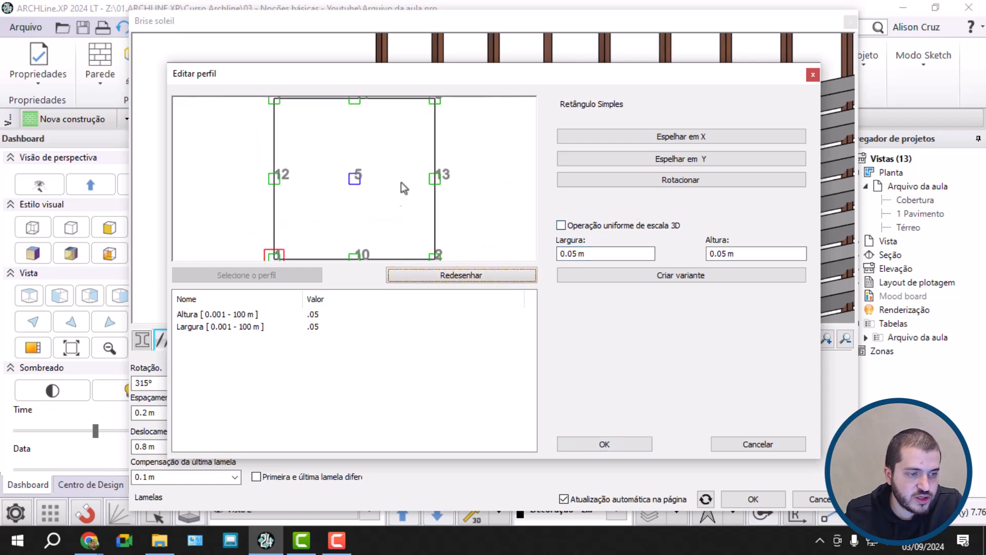
left_click(600, 443)
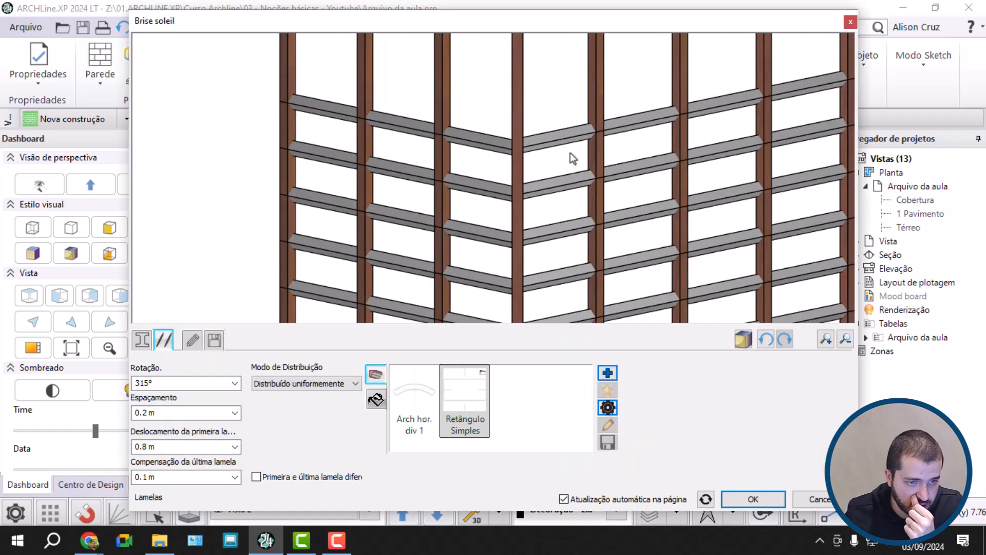
Try slat rotations of 0°, 10° and 30° on the brise soleil
scroll(570, 158, "up", 4)
left_click_drag(537, 148, 501, 205)
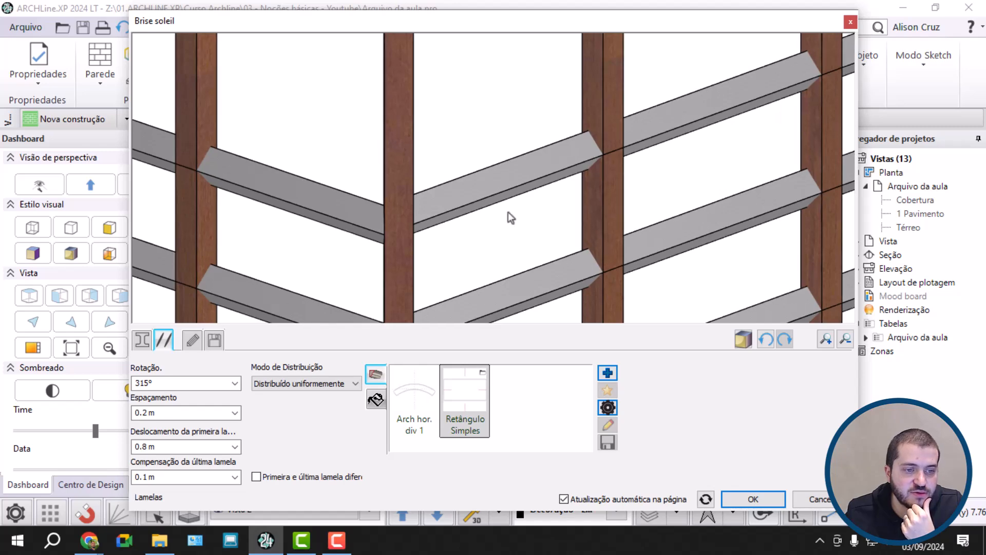
scroll(567, 179, "down", 7)
scroll(613, 214, "up", 4)
scroll(611, 214, "up", 2)
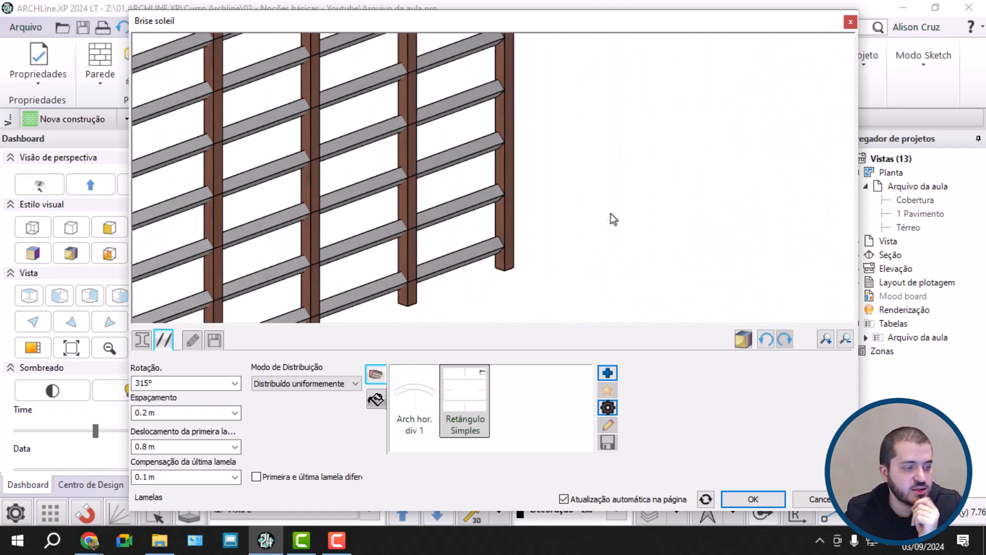
left_click(191, 382)
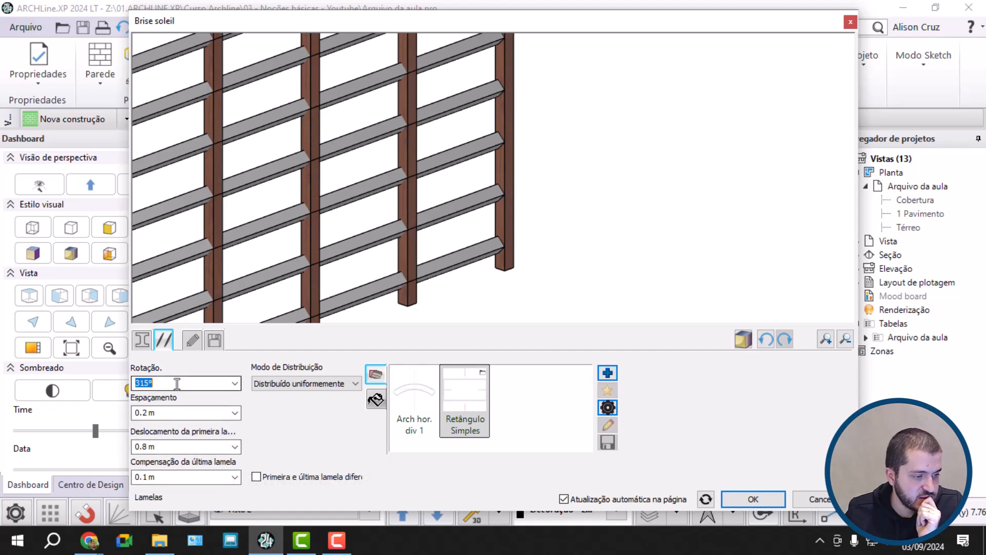
type("0")
key("Return")
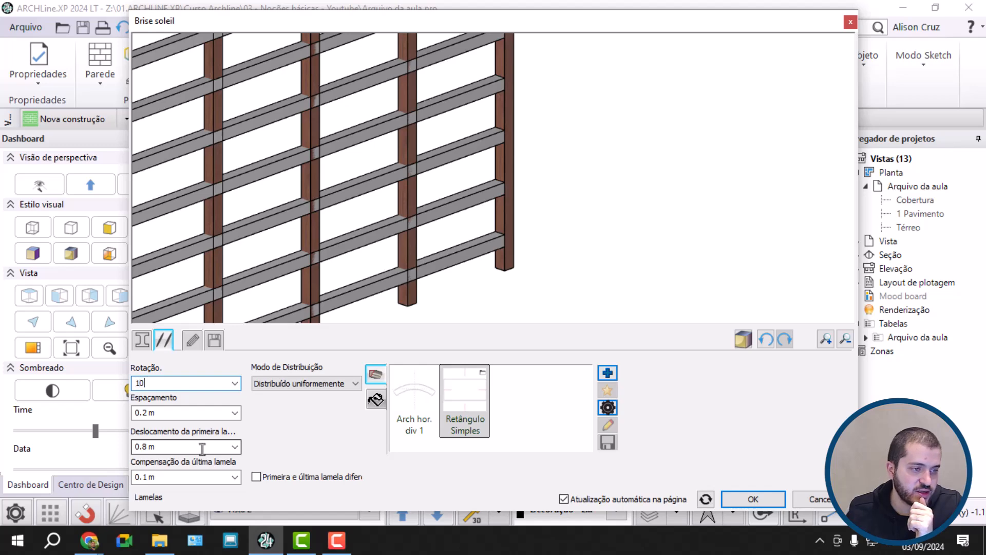
type("10")
key("Return")
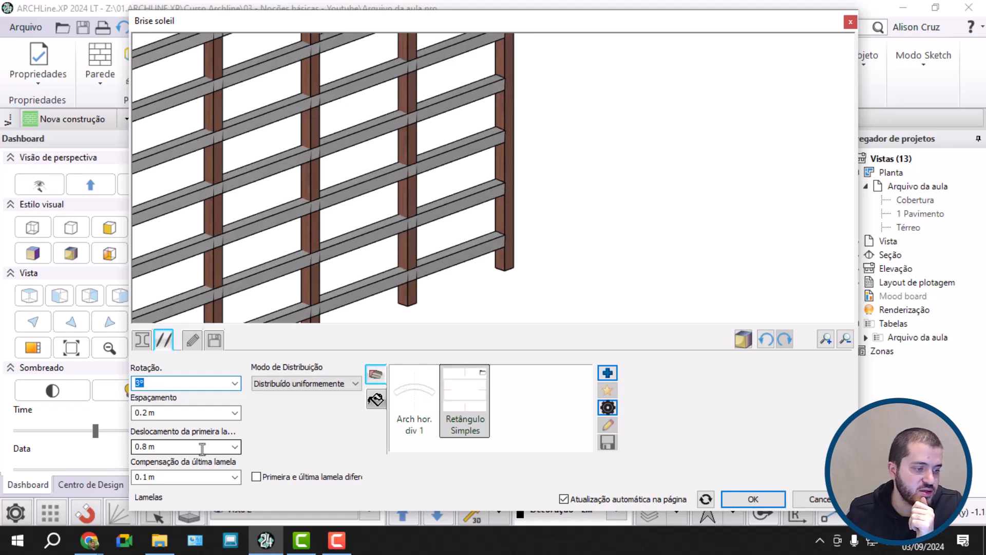
type("30")
key("Return")
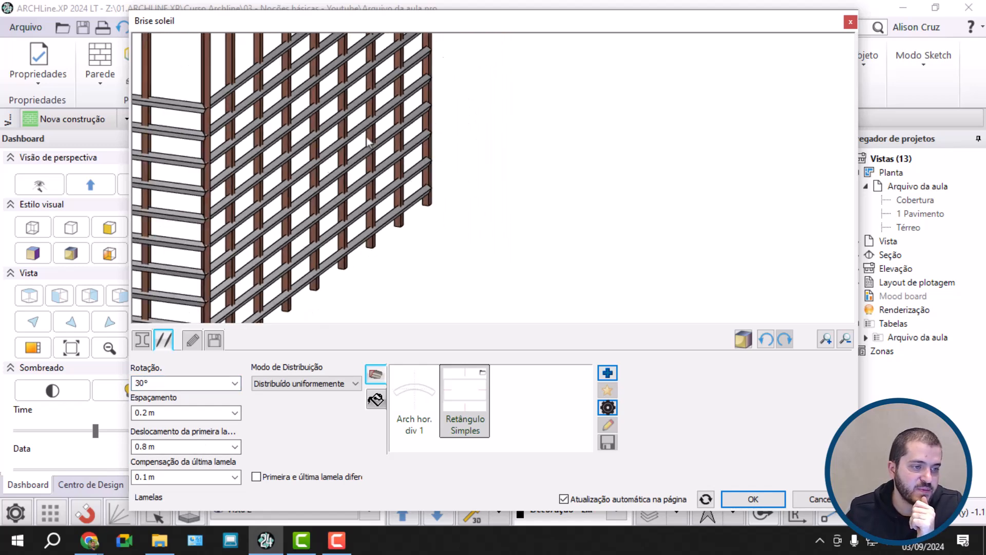
Assign the ivoryblack material to the brise soleil's slats
left_click_drag(448, 129, 350, 323)
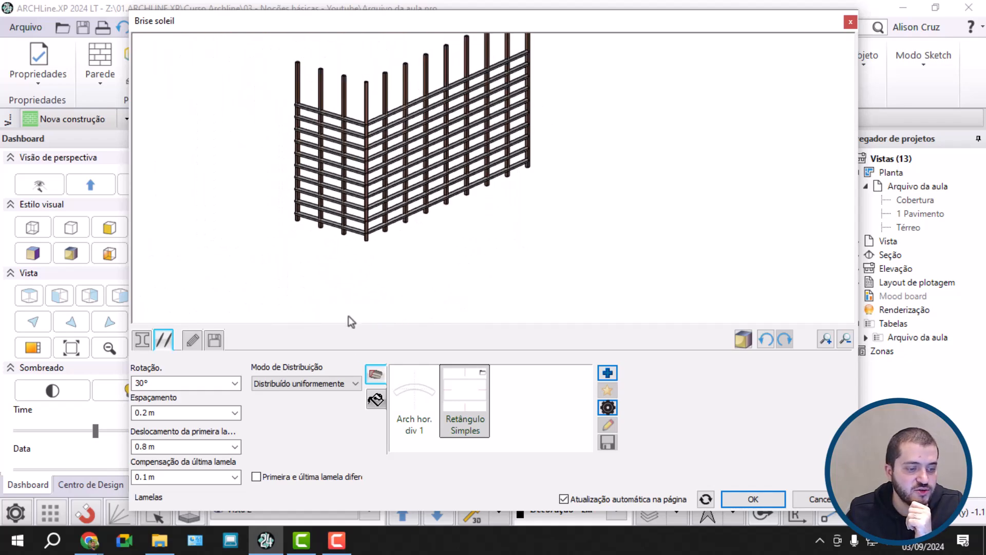
left_click(375, 399)
scroll(429, 404, "up", 1)
left_click(459, 390)
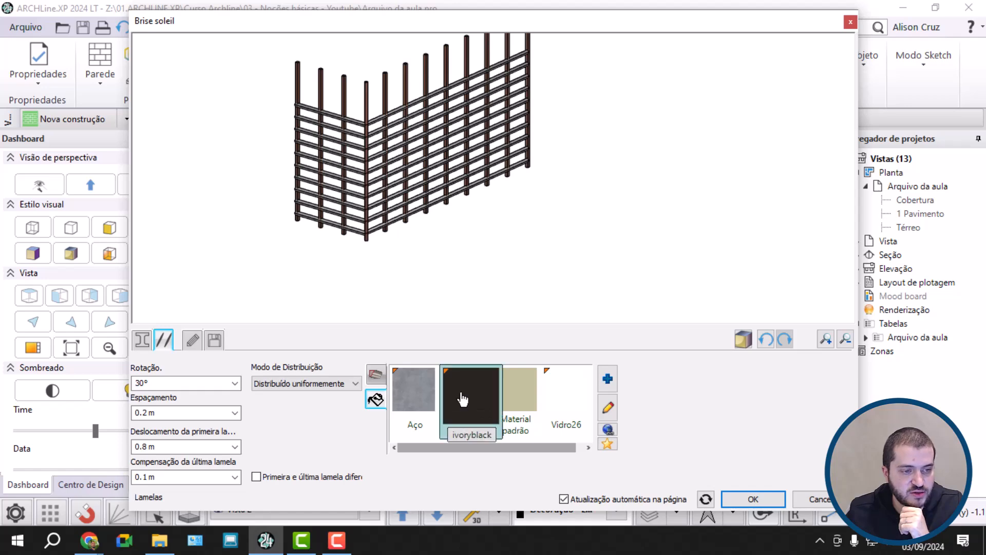
Try slat spacings of 1 m and 3 m to reduce the number of horizontal slats
scroll(449, 137, "up", 5)
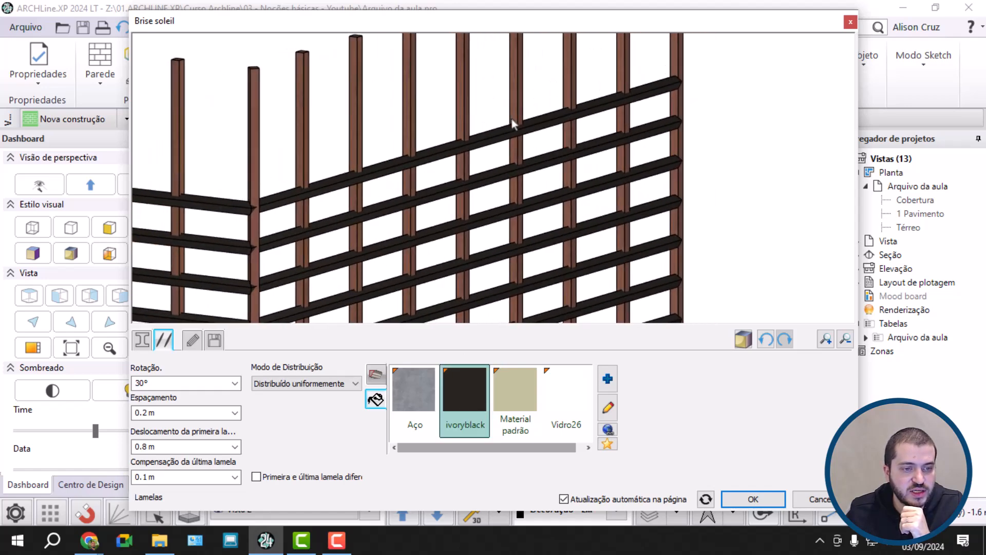
left_click_drag(185, 415, 130, 415)
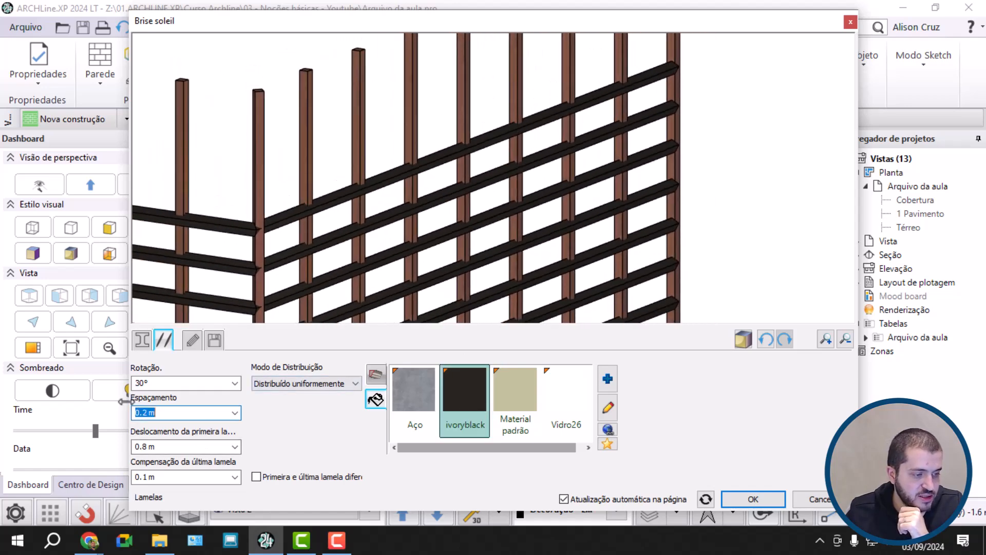
type("1")
key("Return")
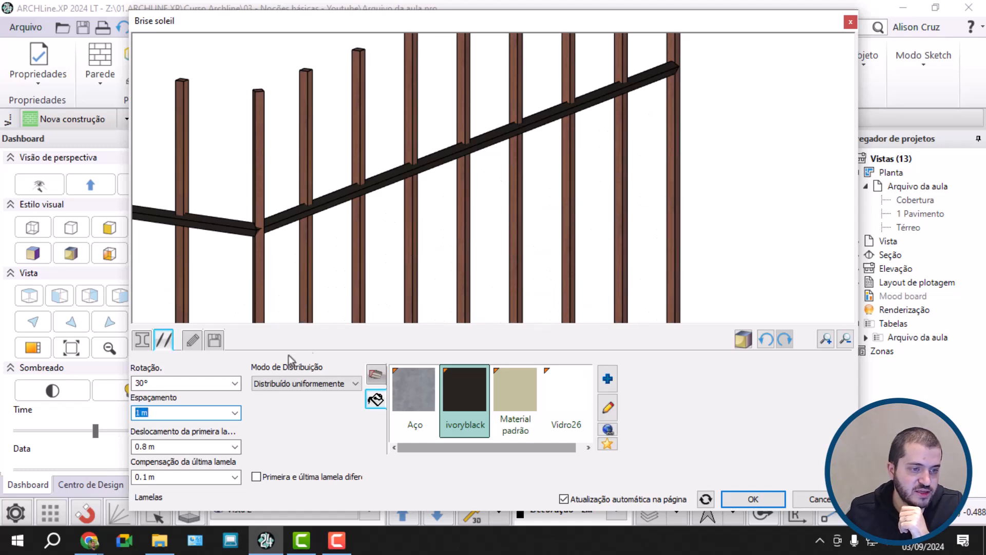
scroll(421, 206, "down", 4)
left_click(181, 412)
type("3")
key("Return")
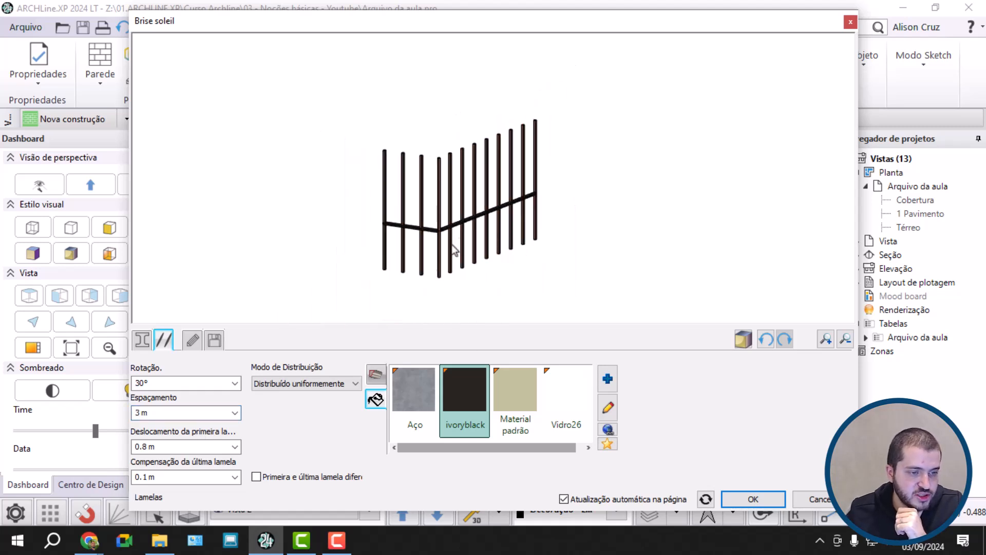
Change the slat distribution mode to Alinhar ao ponto inicial and set the first and last slat offsets to 0 m
left_click(314, 385)
left_click(311, 405)
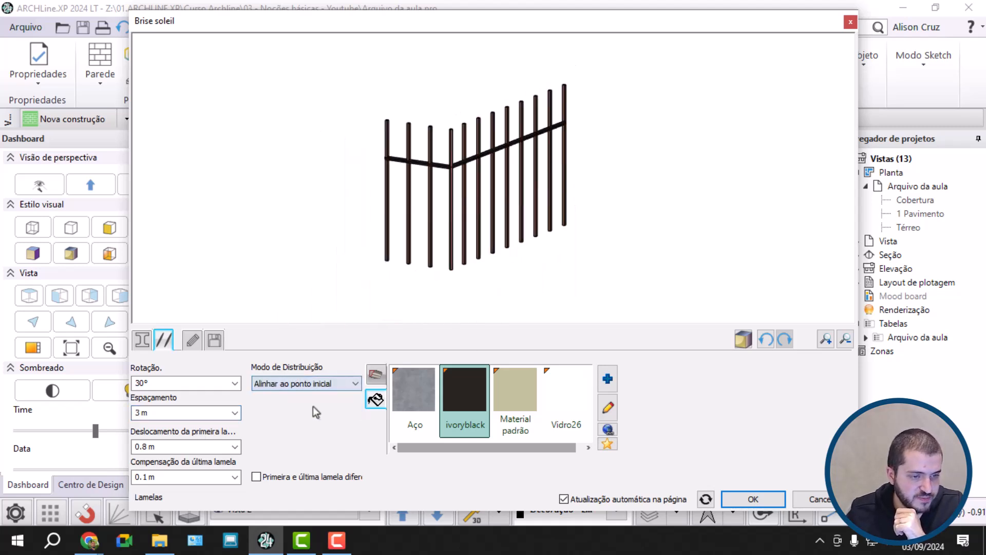
left_click(196, 477)
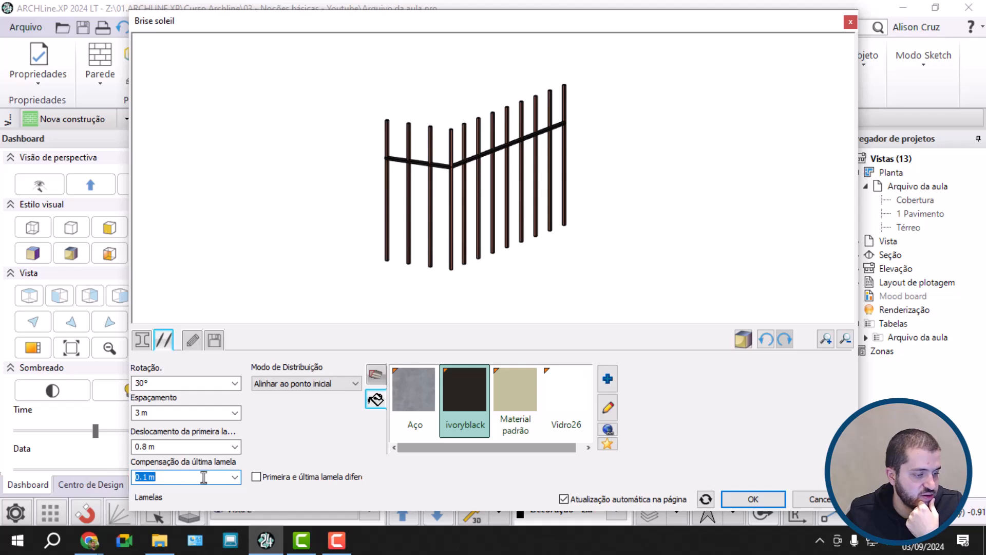
type("0")
key("Return")
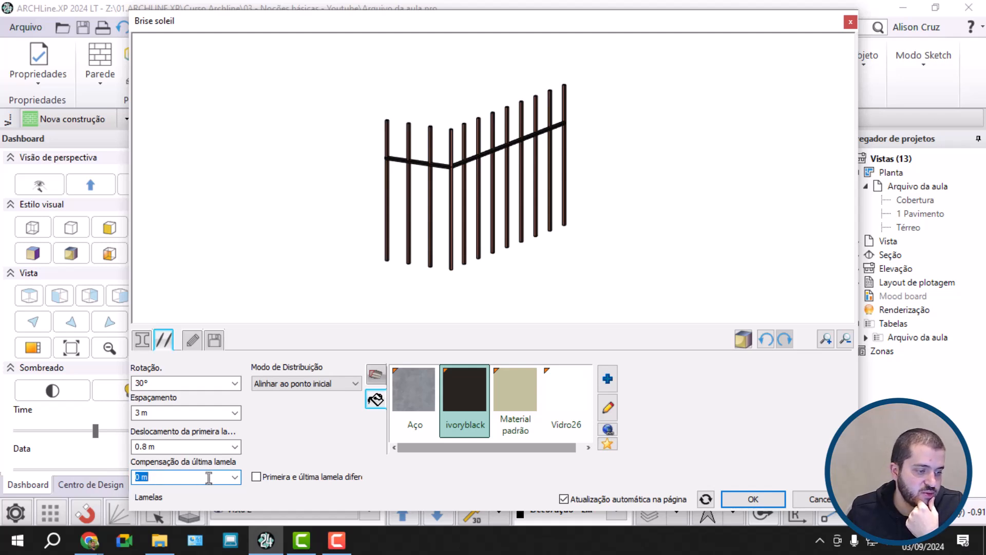
left_click(176, 447)
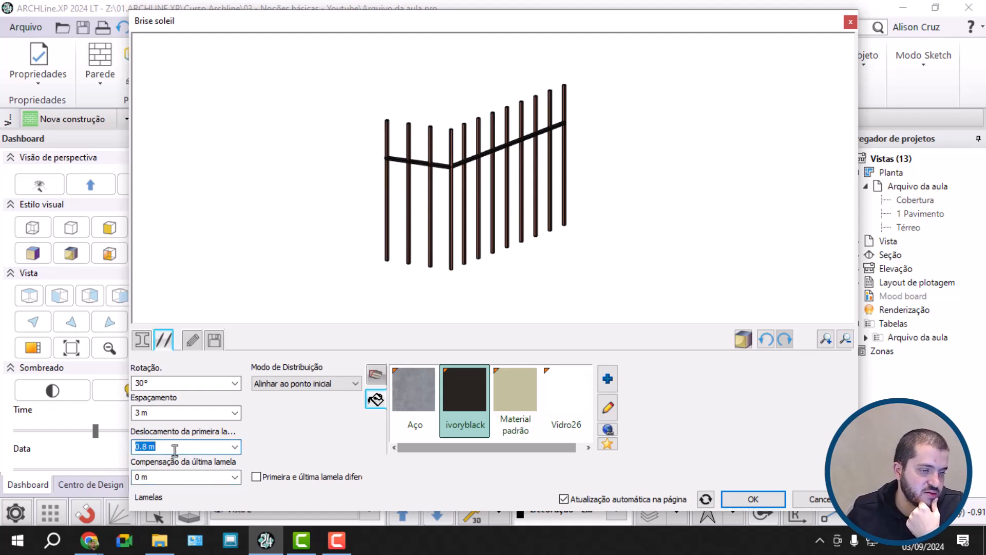
type("0")
key("Return")
Set the slat rotation to 0° and the slat spacing to 2.85 m
scroll(451, 169, "up", 8)
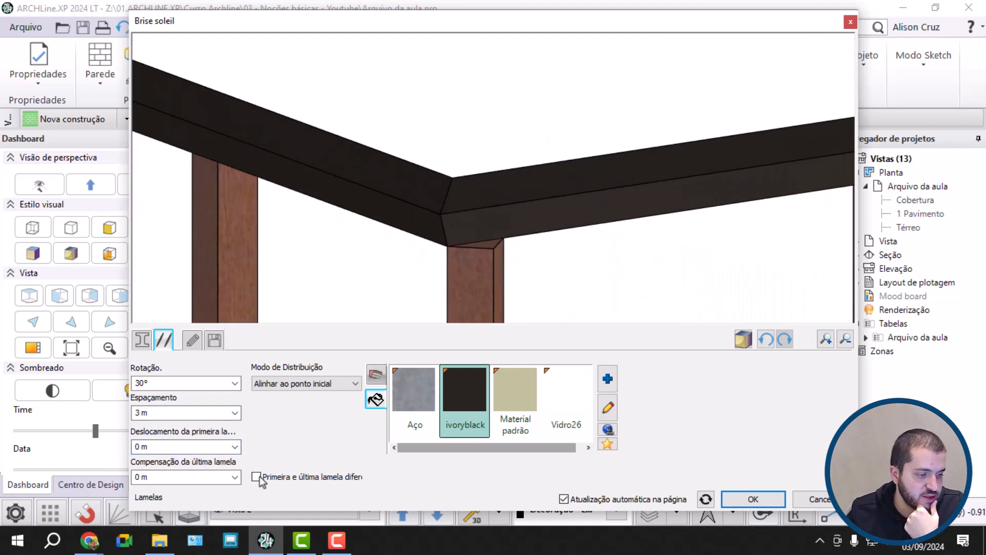
left_click(194, 385)
type("0")
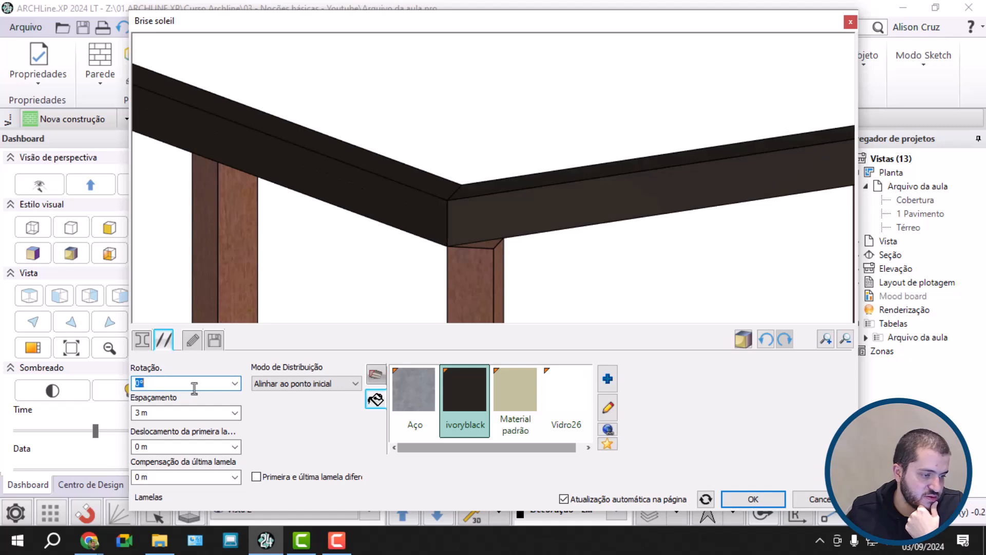
scroll(386, 289, "down", 8)
middle_click_drag(386, 289, 317, 162)
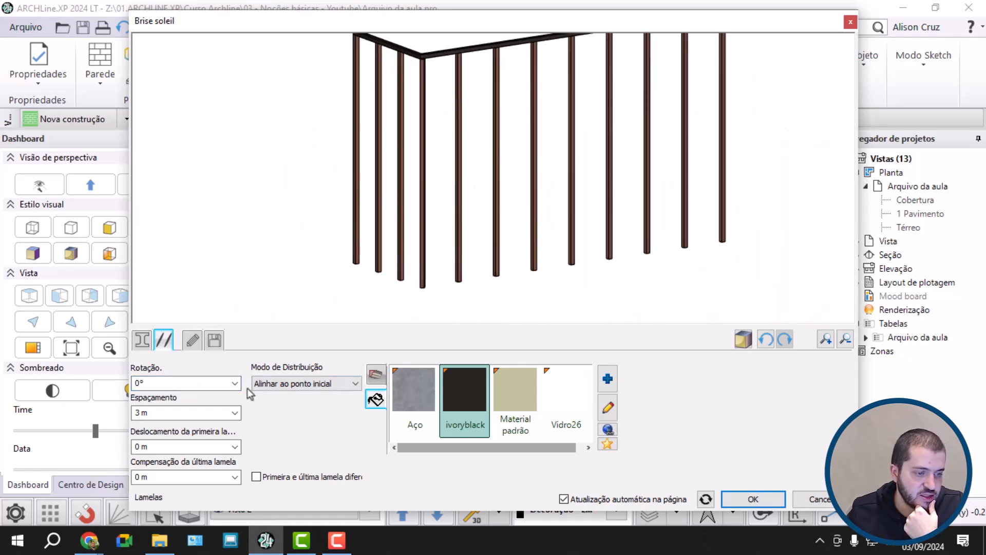
left_click(178, 411)
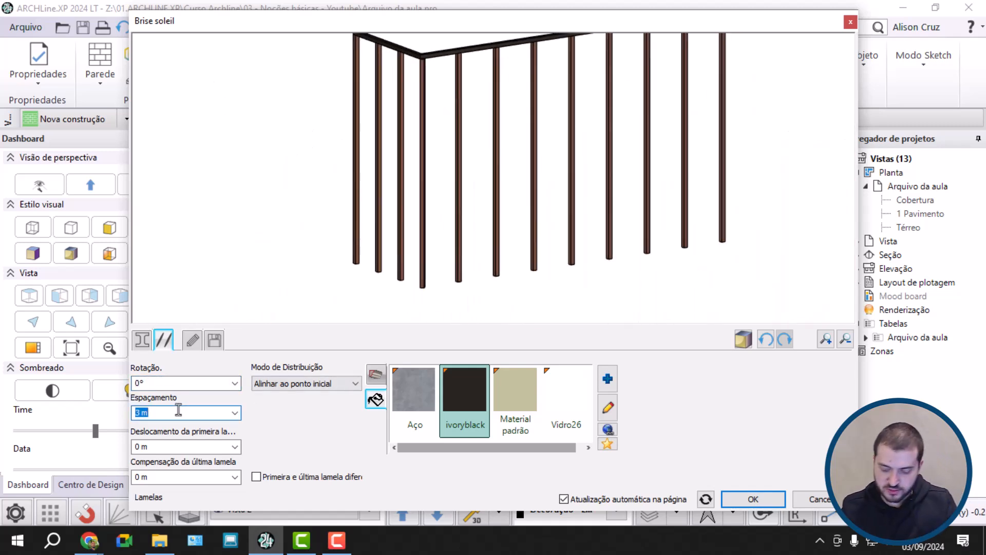
type("2.85")
key("Return")
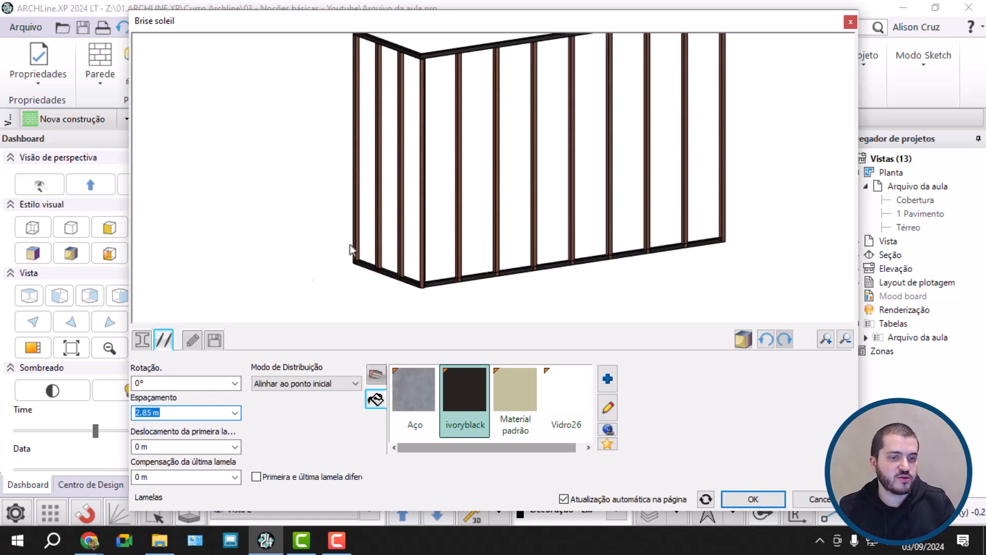
Examine how the black horizontal slats meet the wooden posts at the corner and along both sides of the brise soleil
left_click_drag(452, 256, 544, 263)
scroll(485, 149, "up", 5)
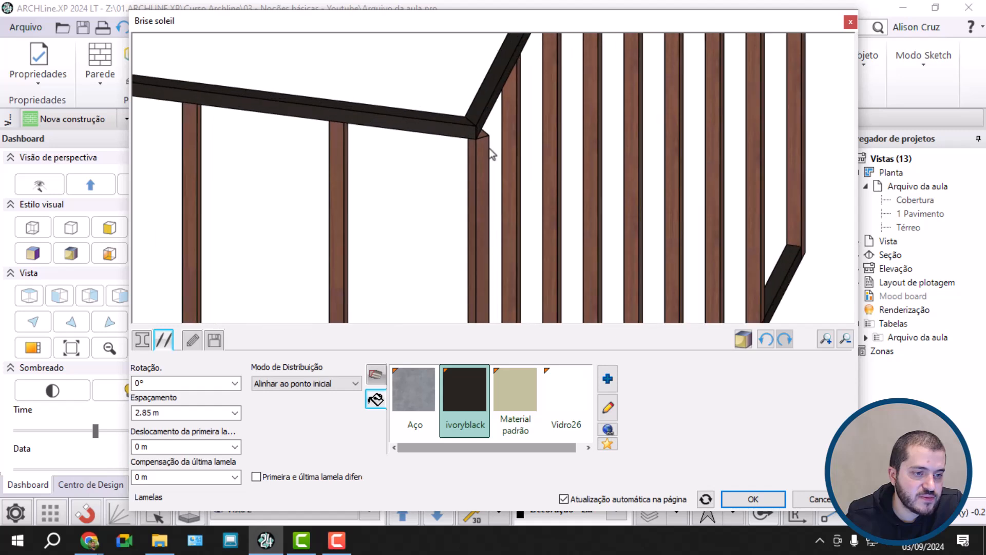
scroll(483, 170, "down", 3)
mouse_move(475, 181)
left_mouse_down()
mouse_move(379, 202)
mouse_move(452, 185)
mouse_move(469, 170)
left_mouse_up()
middle_click_drag(493, 251, 442, 227)
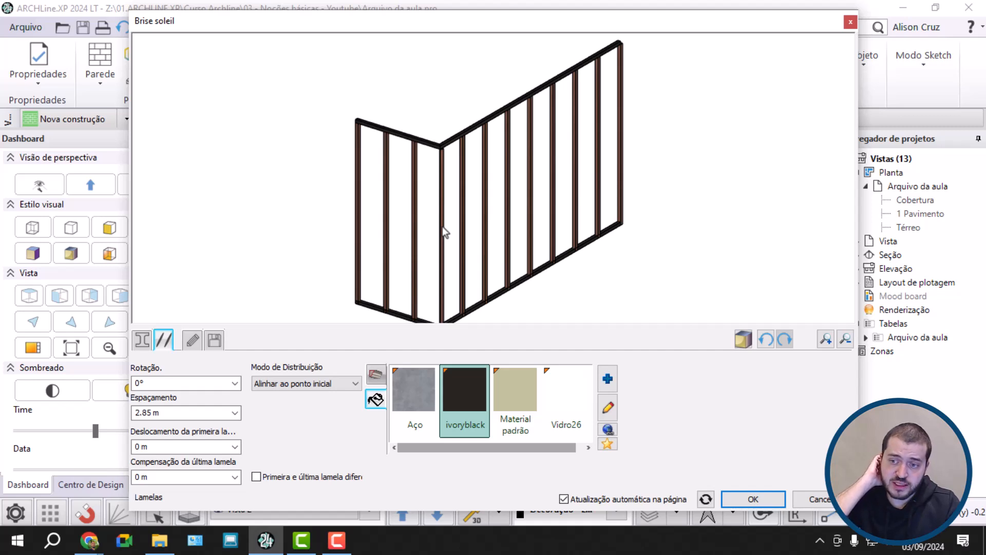
scroll(443, 227, "down", 1)
middle_click_drag(450, 217, 399, 200)
scroll(405, 202, "up", 1)
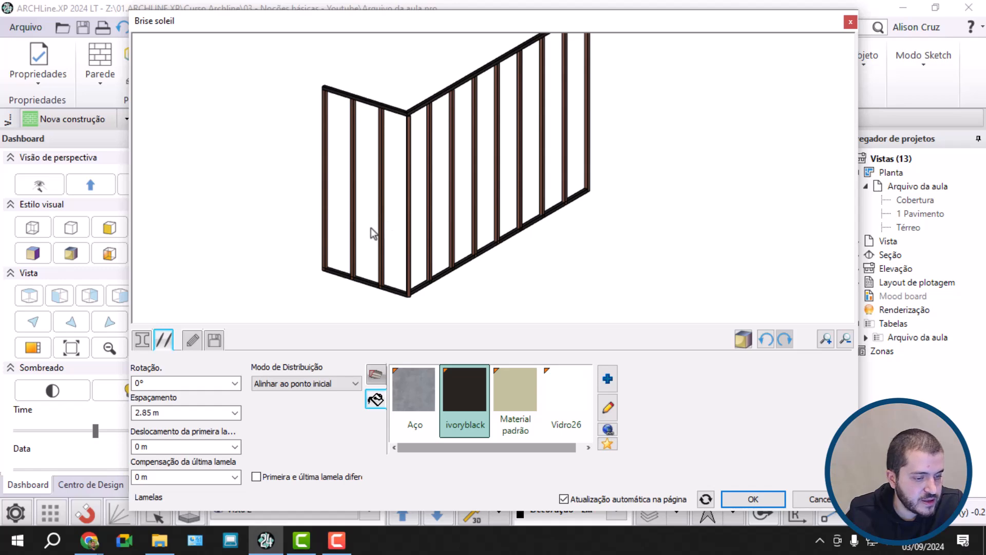
scroll(406, 398, "down", 1)
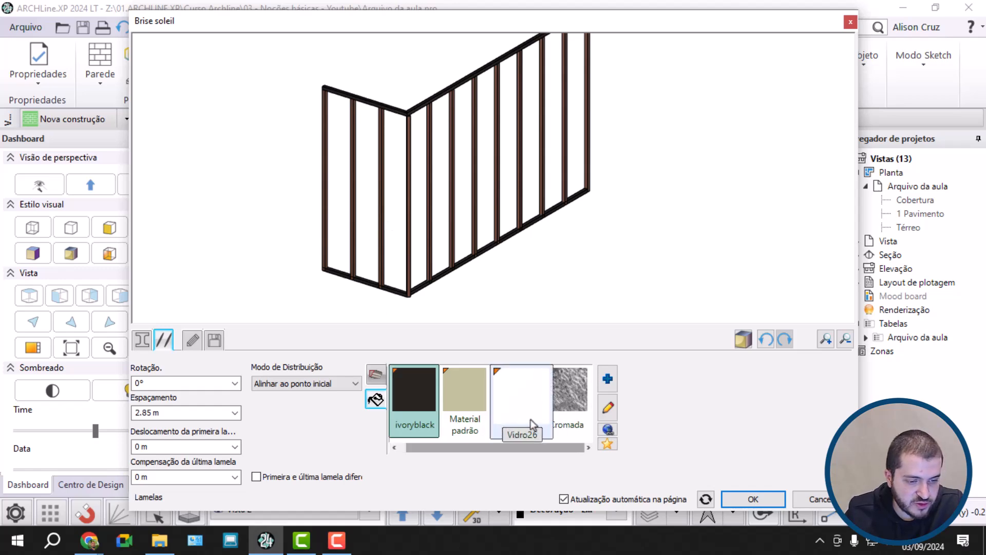
Change the horizontal slats' material to Madeira66 from the material library
left_click(608, 379)
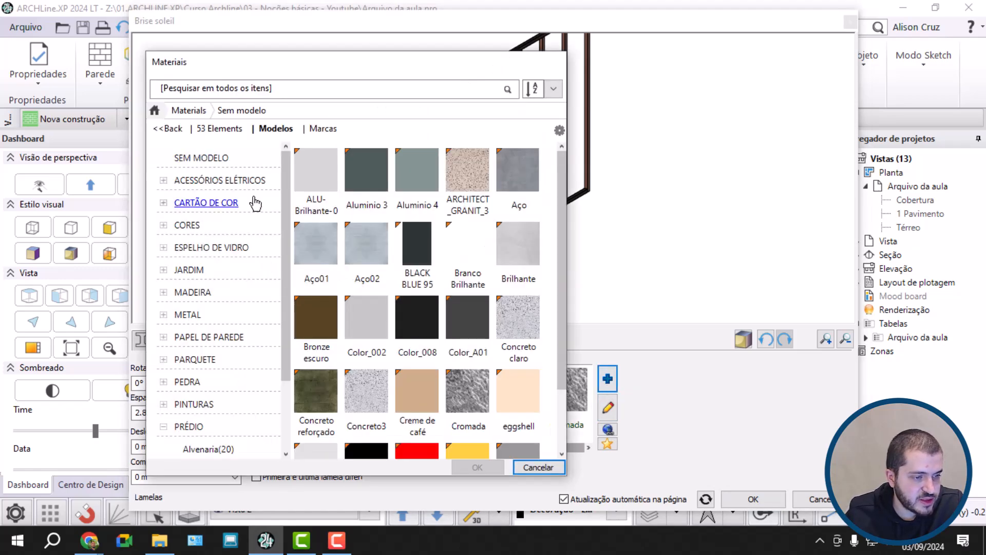
scroll(401, 334, "down", 3)
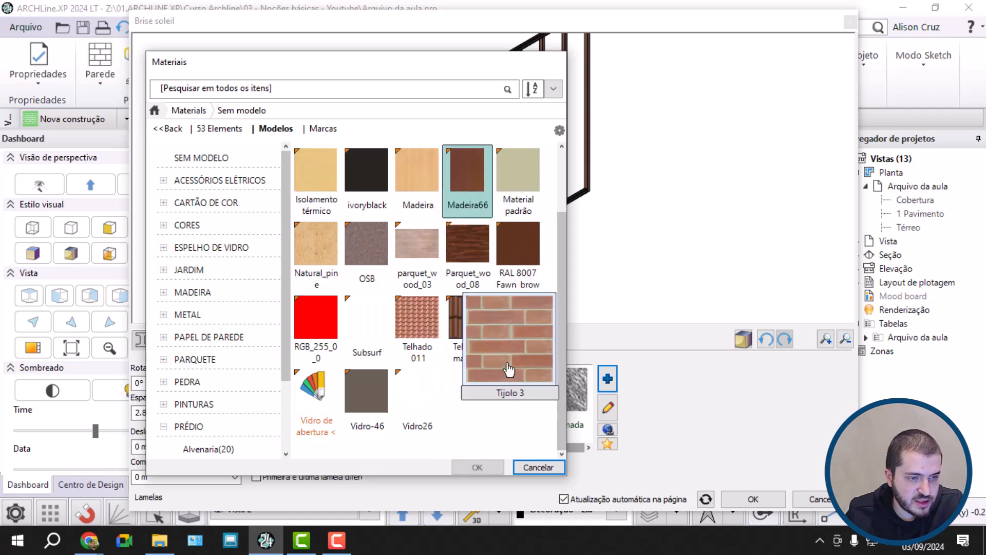
left_click(477, 467)
scroll(431, 221, "up", 3)
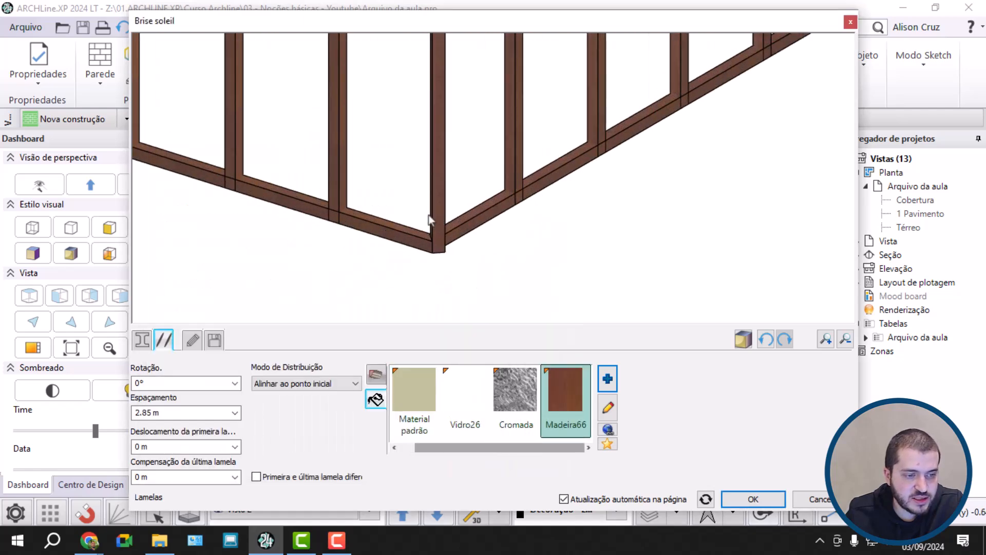
scroll(430, 221, "up", 3)
middle_click_drag(434, 200, 398, 222)
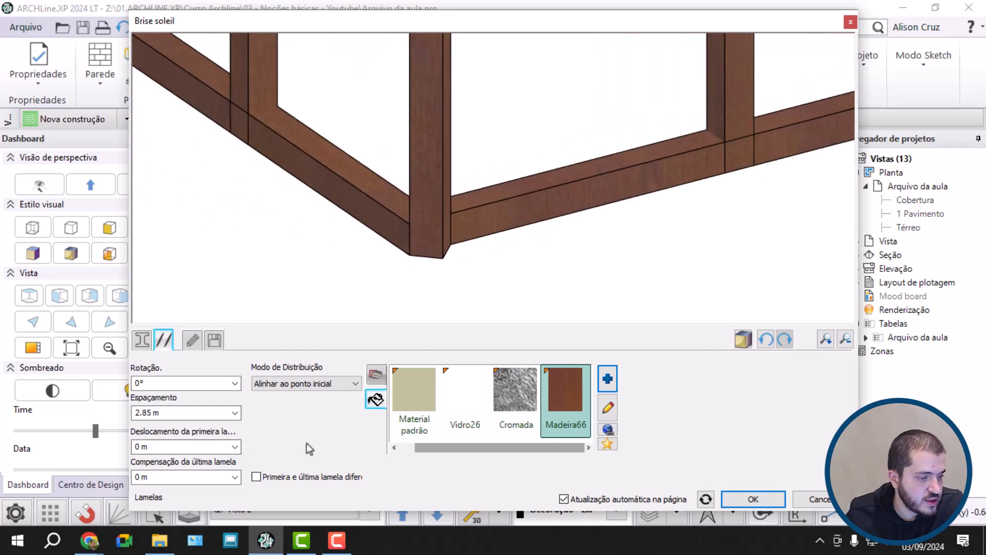
scroll(344, 213, "down", 10)
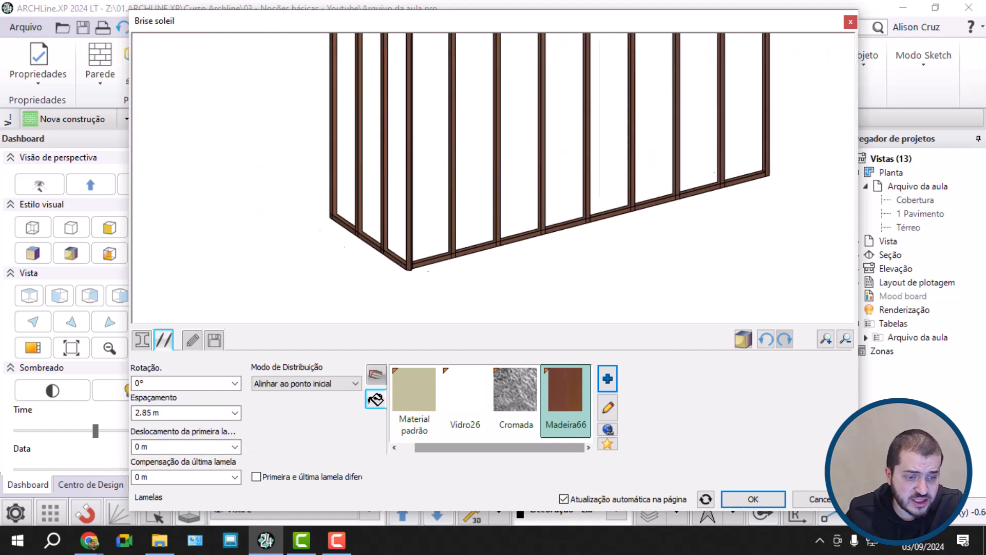
Compare the brise soleil's corner joint with Frames em nós de caminho turned off and on in the frame settings
left_click(142, 340)
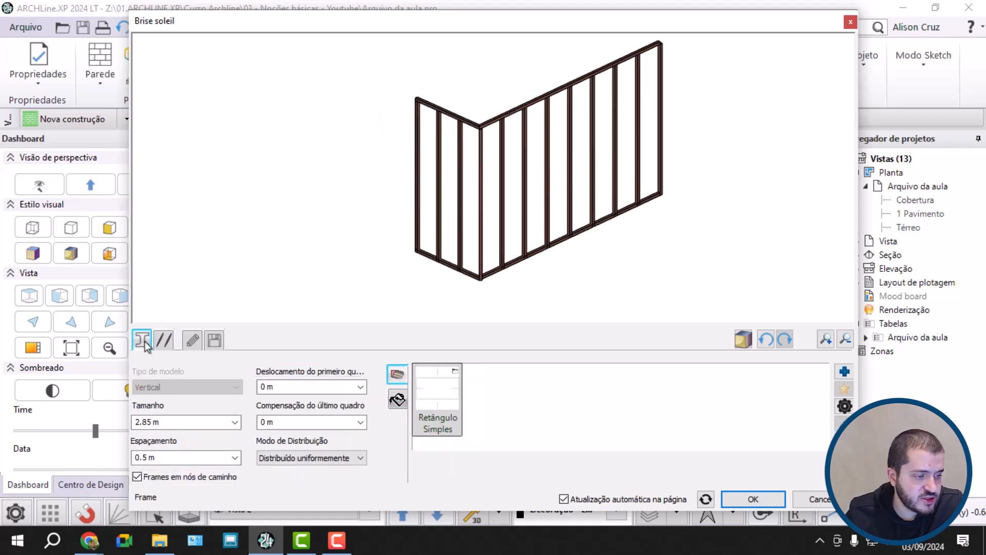
middle_click_drag(633, 210, 617, 206)
middle_click_drag(551, 235, 516, 222)
left_click(212, 476)
scroll(467, 216, "up", 6)
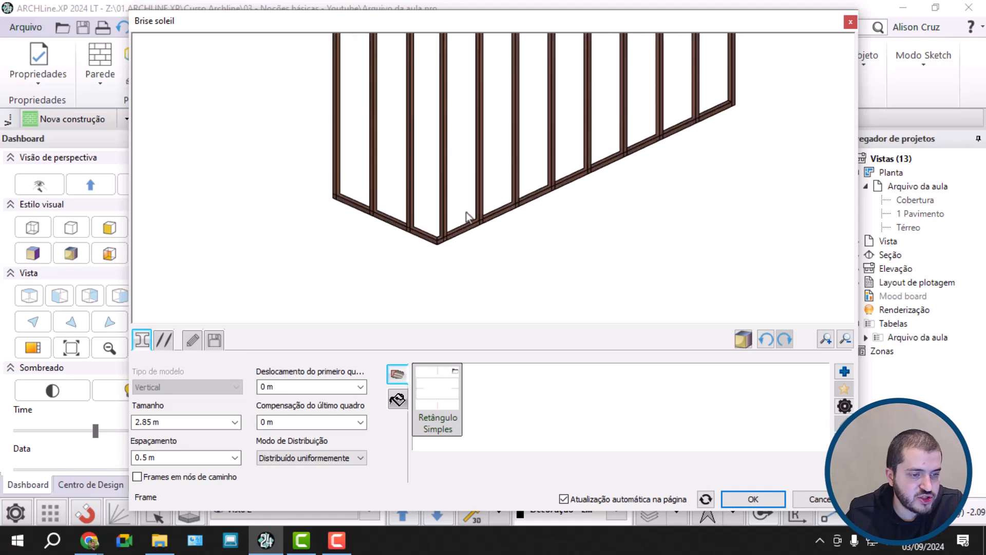
left_click(187, 477)
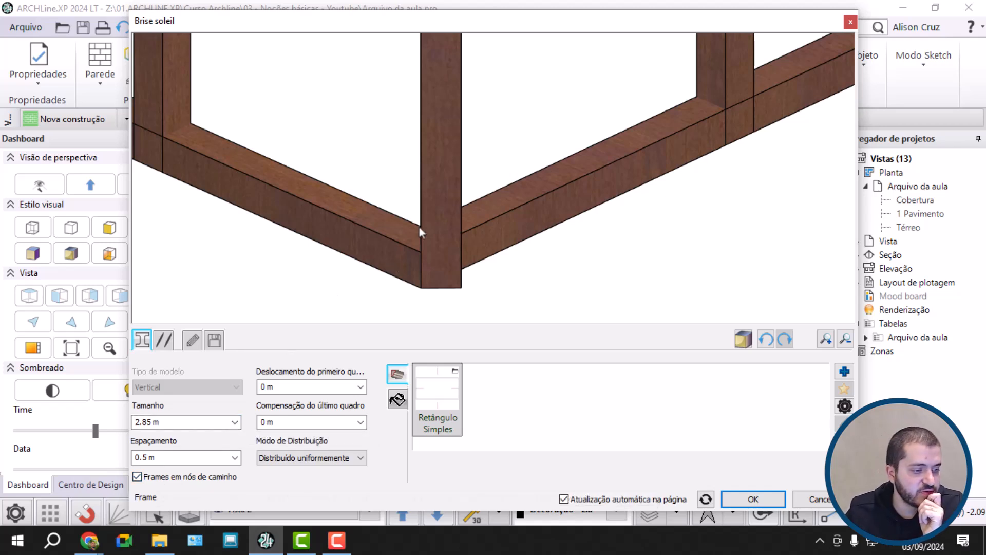
scroll(444, 241, "down", 5)
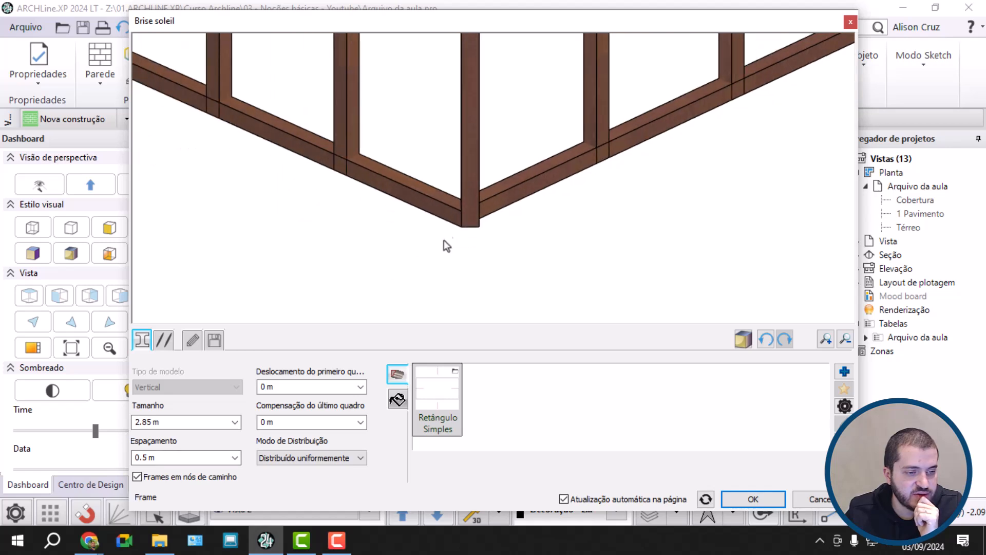
scroll(371, 172, "up", 6)
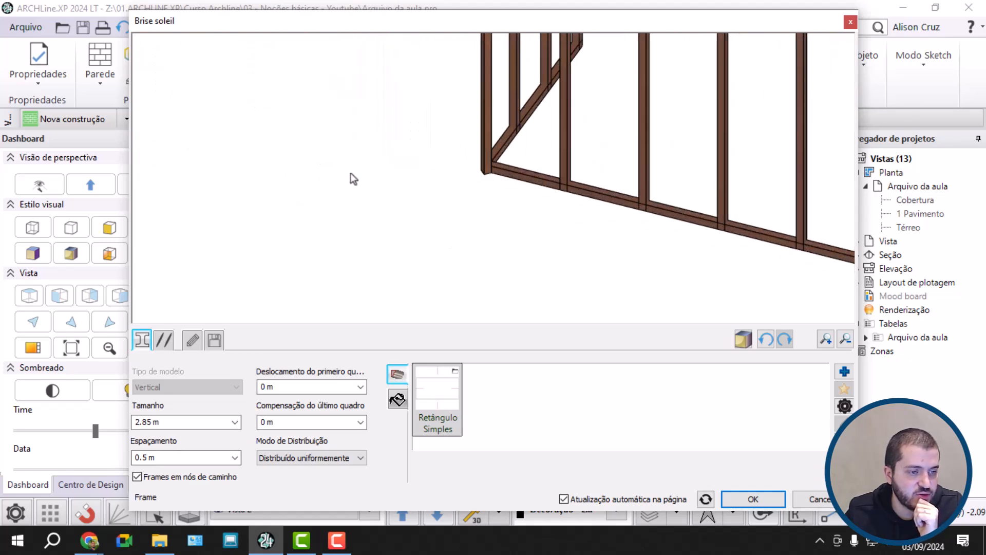
scroll(519, 174, "up", 1)
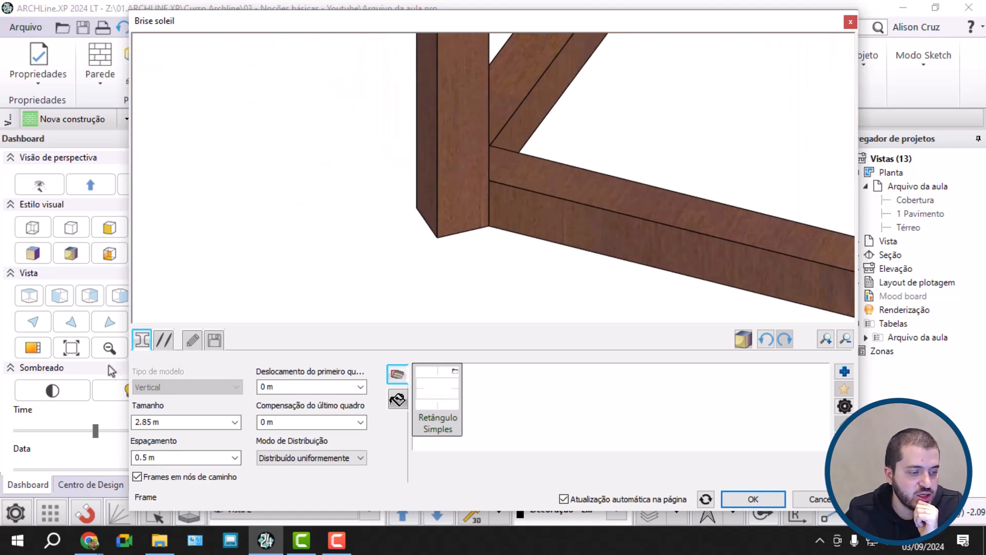
Turn off Frames em nós de caminho for the frames and check the corner of the brise soleil
left_click(138, 477)
scroll(463, 200, "down", 5)
left_click_drag(447, 188, 605, 155)
middle_click_drag(605, 156, 577, 159)
scroll(578, 158, "up", 5)
left_click_drag(456, 195, 452, 187)
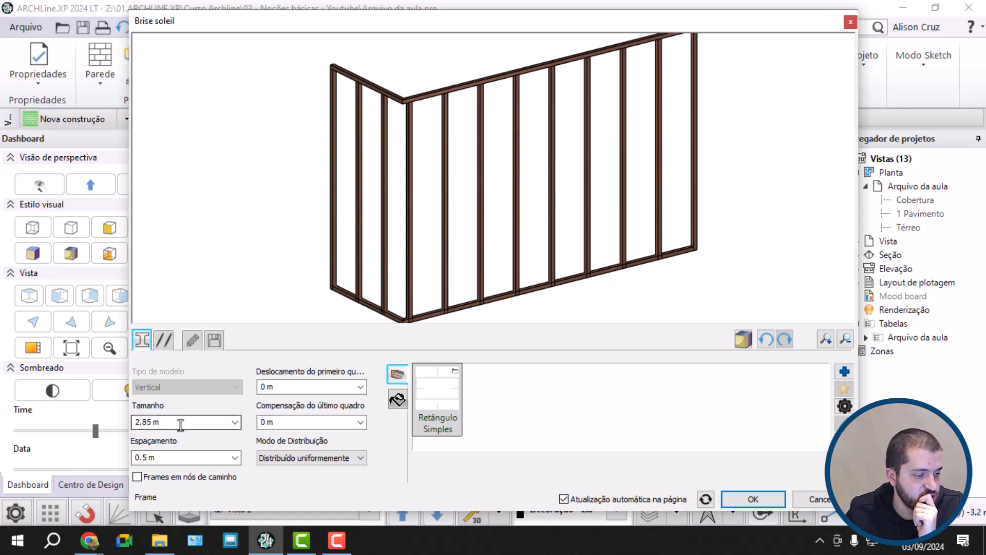
Try a post spacing of 0.1 m and inspect the gaps between the vertical posts
left_click(175, 457)
type("0.1")
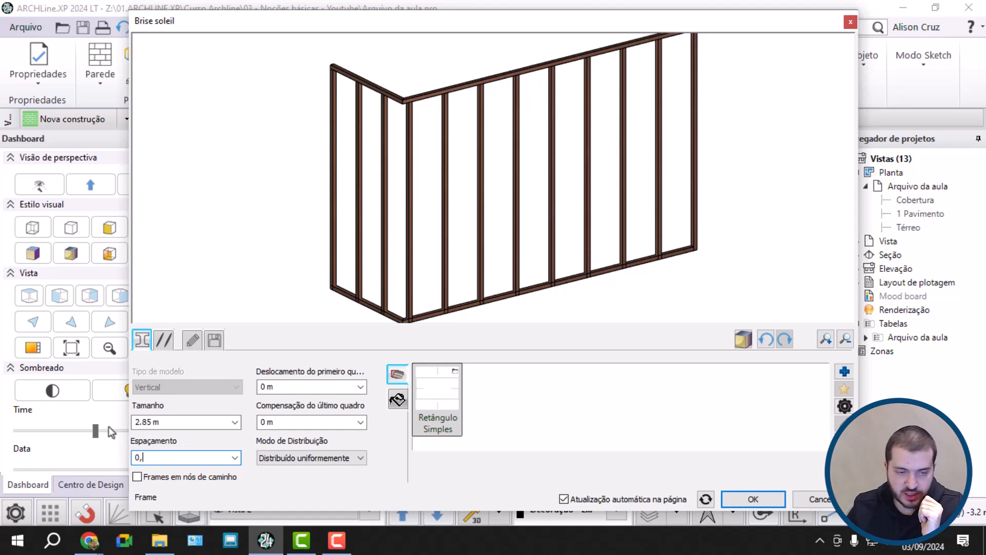
key("Return")
scroll(573, 143, "up", 3)
left_click_drag(572, 142, 531, 217)
scroll(340, 126, "down", 3)
scroll(603, 175, "up", 5)
left_click_drag(603, 175, 608, 202)
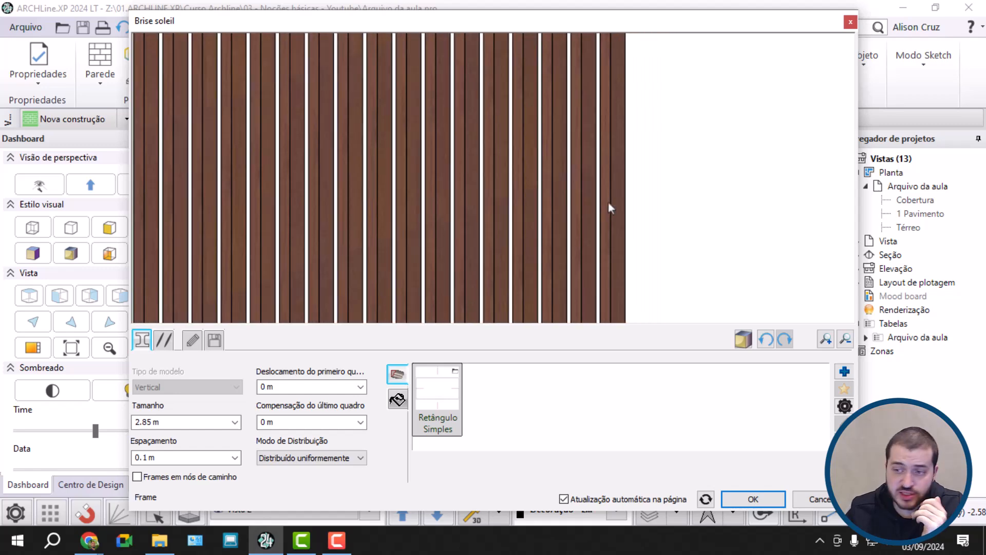
Set the spacing of the vertical posts to 0.2 m
left_click(149, 457)
type("0,2")
key("Return")
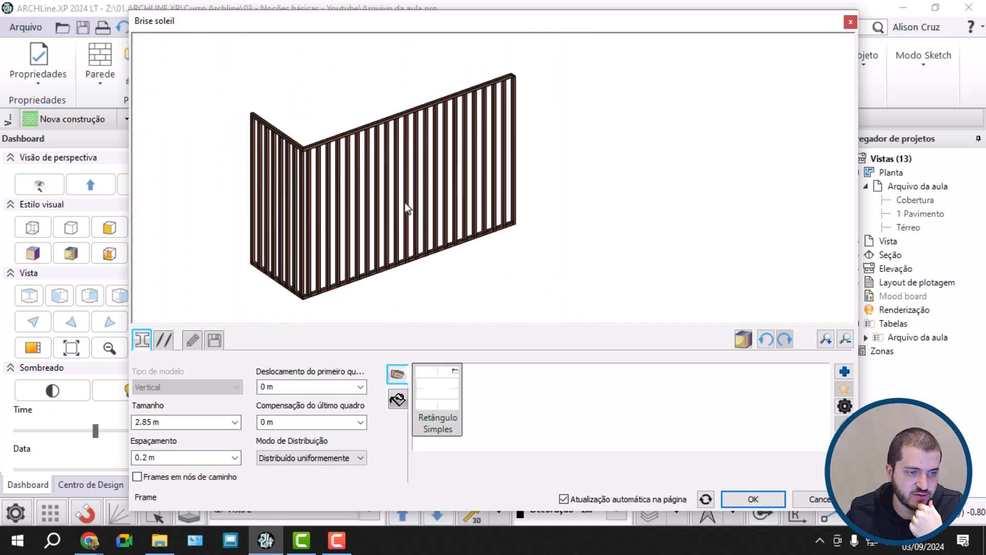
Set the brise soleil's 2D representation to Vista superior in the general settings and check its plan preview
left_click(195, 345)
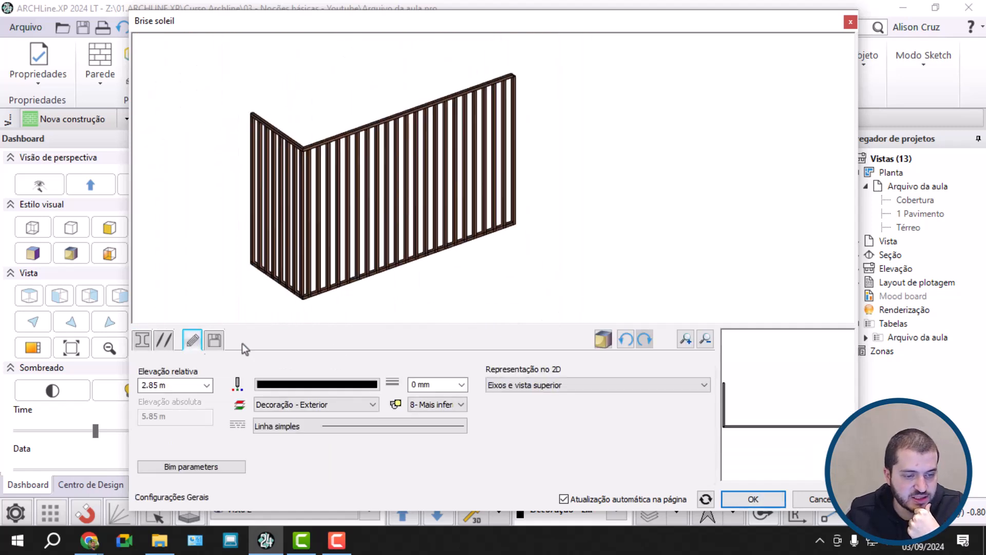
scroll(788, 405, "up", 8)
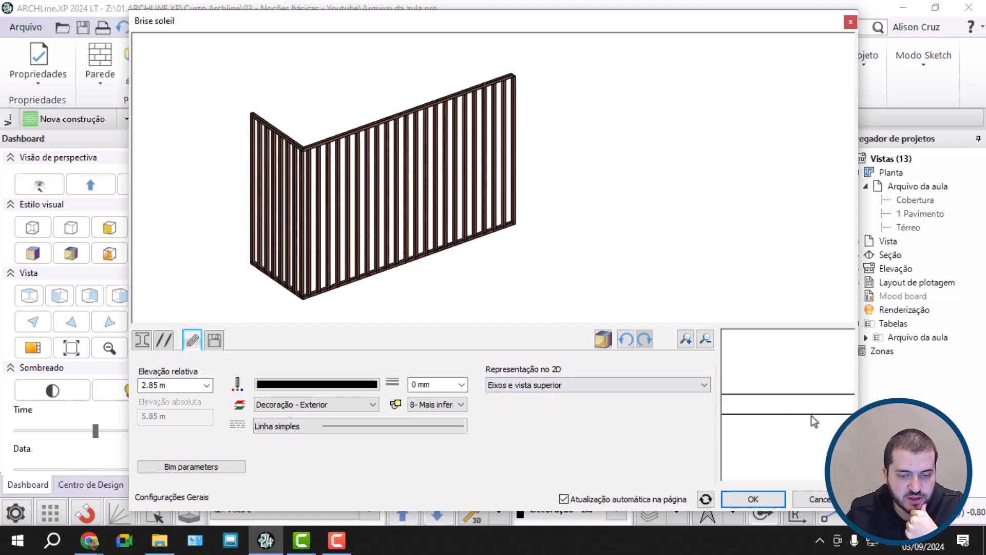
left_click(620, 389)
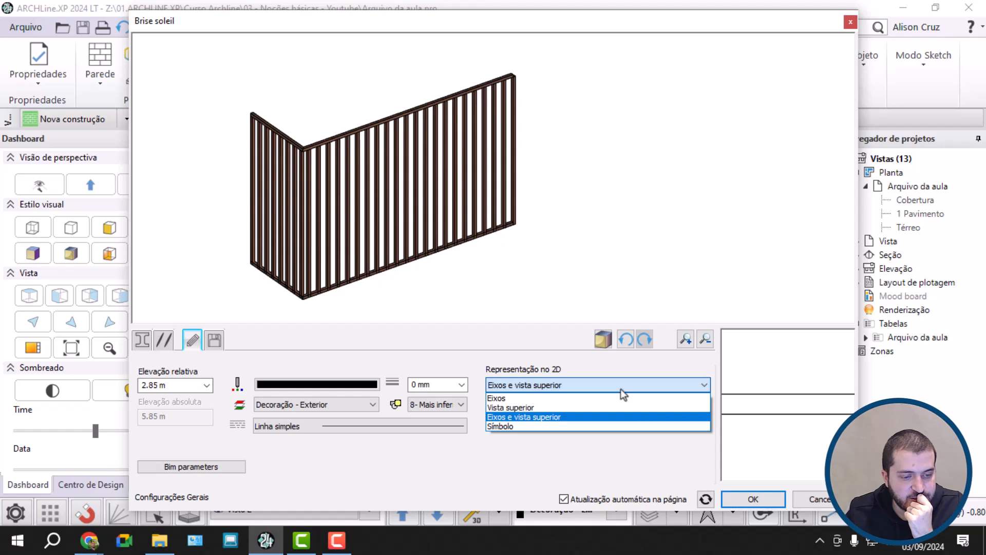
left_click(545, 407)
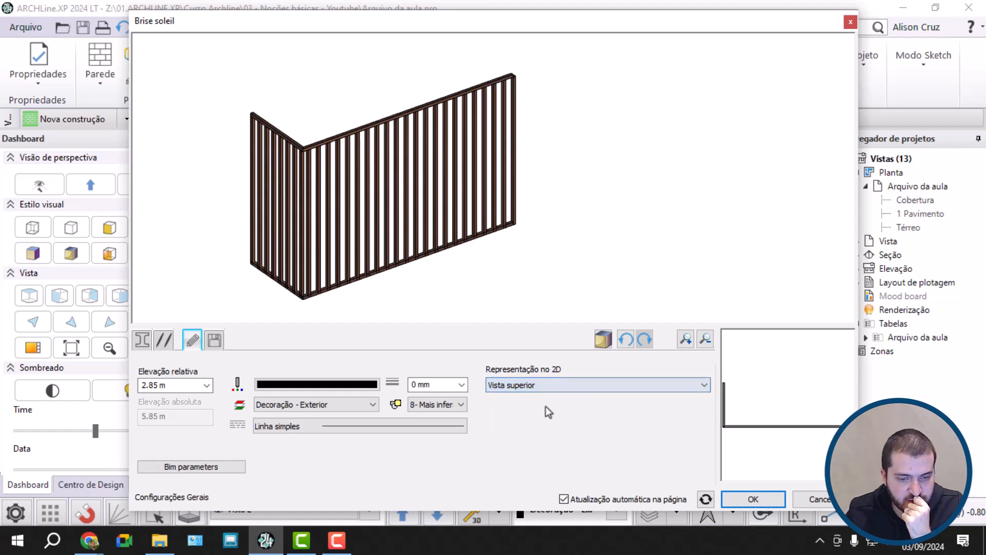
scroll(824, 424, "up", 9)
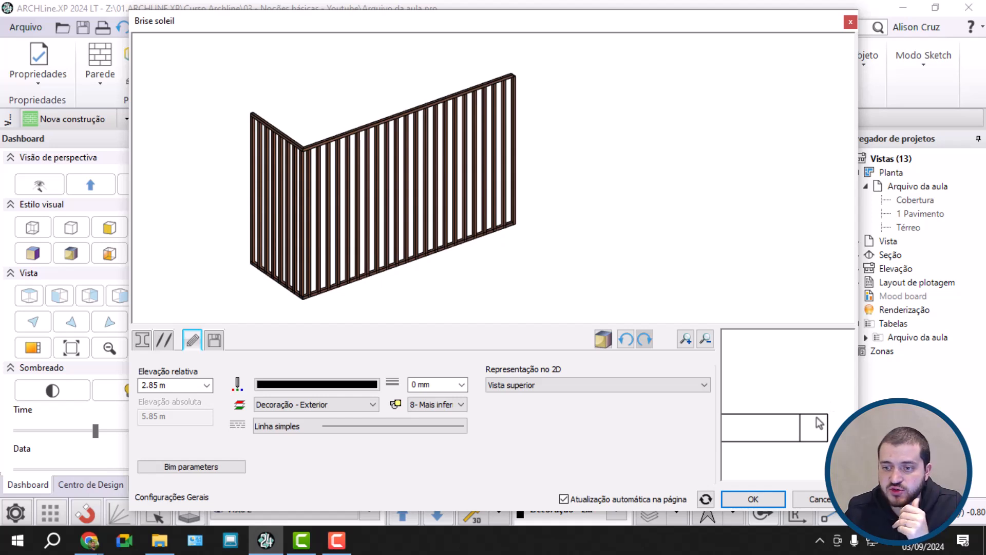
Try a first slat offset of 0.01 m and inspect the upper corner of the brise soleil
left_click(165, 344)
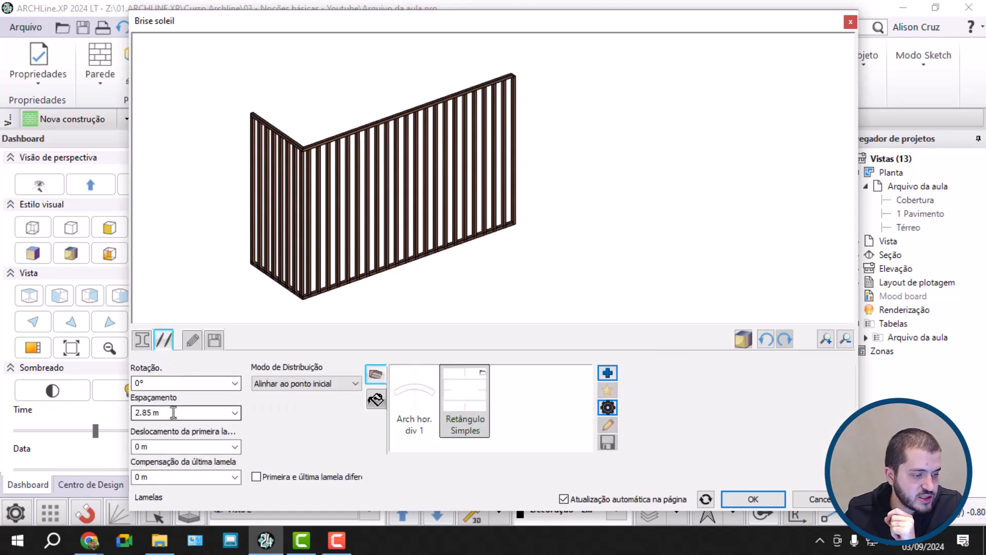
left_click(146, 412)
left_click(155, 446)
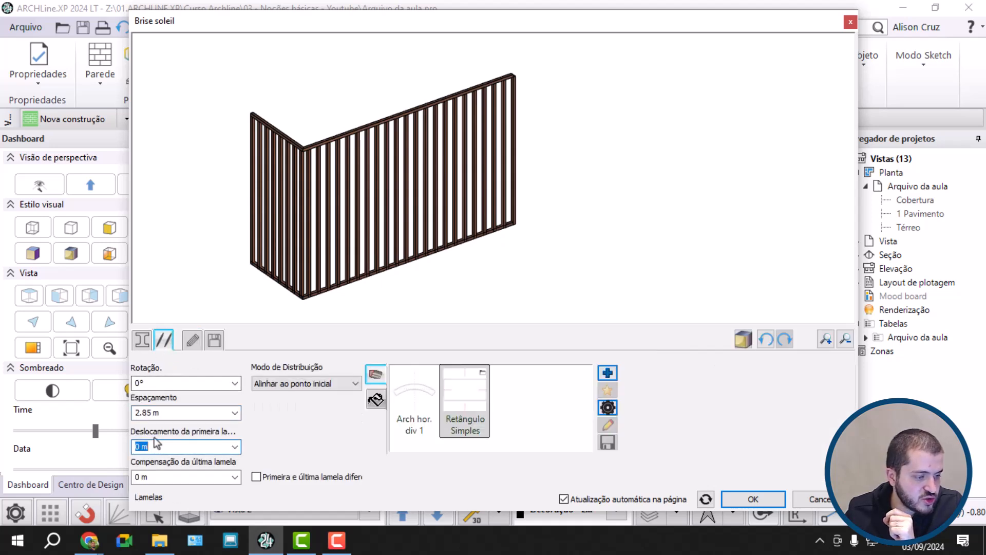
type("0.")
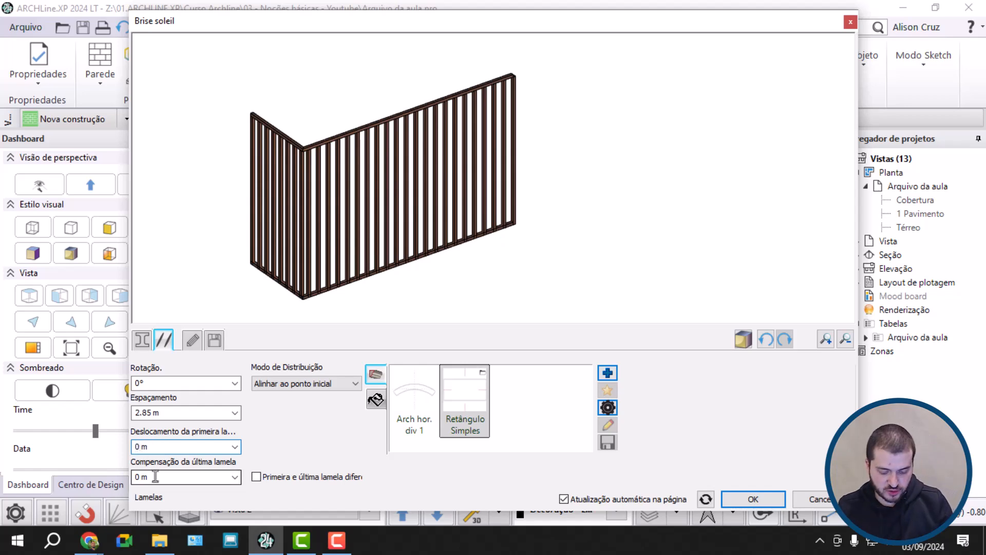
type("01")
key("Return")
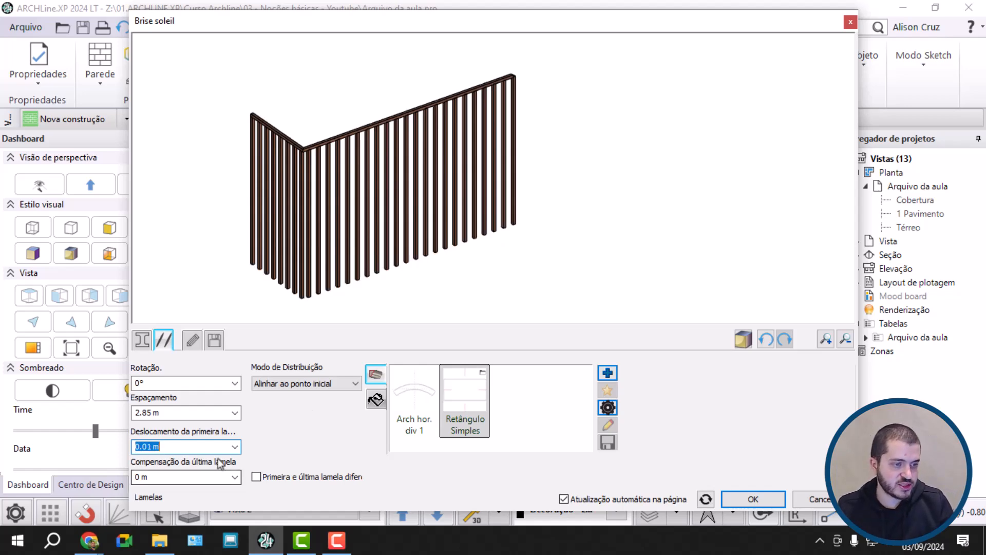
scroll(436, 136, "up", 10)
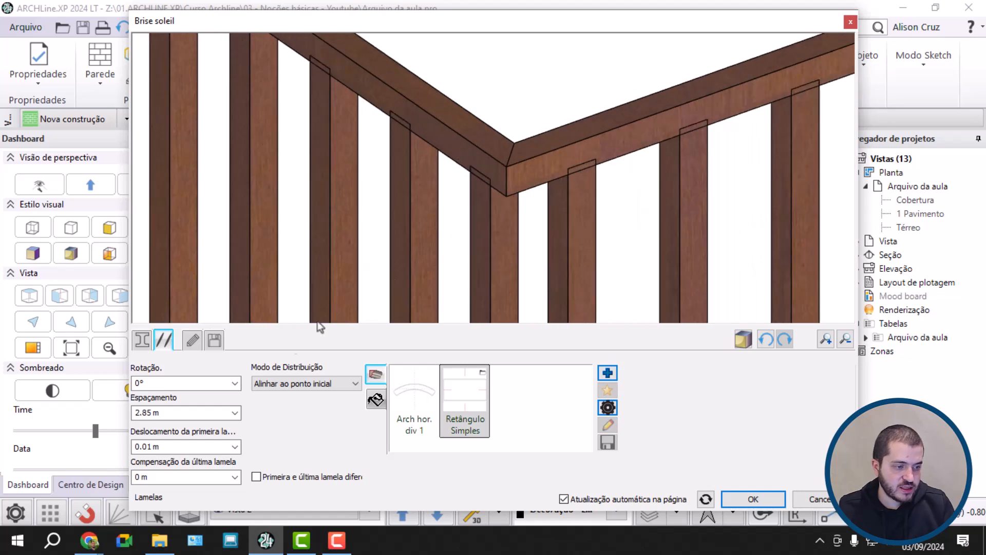
Set the first slat offset to 0.056 m and check the slat position against the post ends
left_click(154, 448)
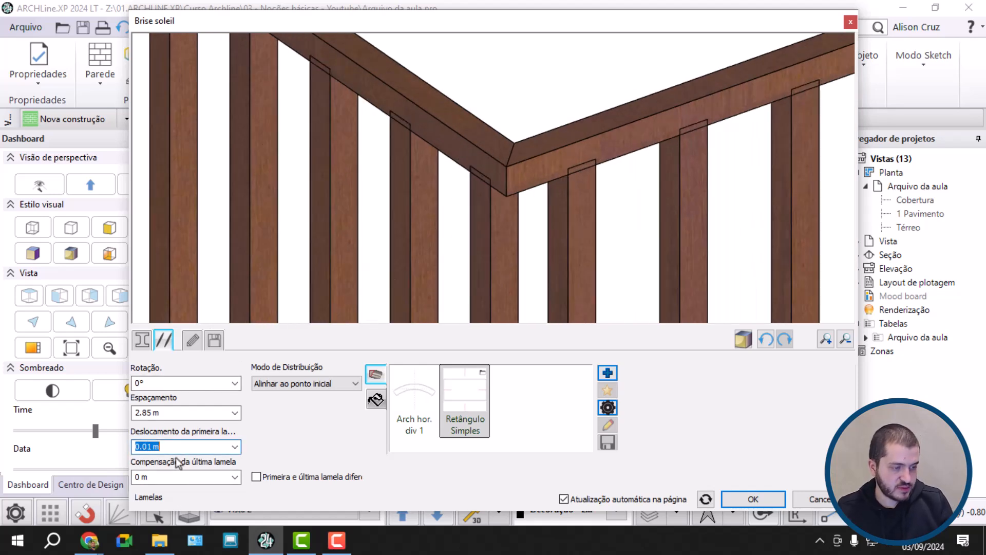
type(".")
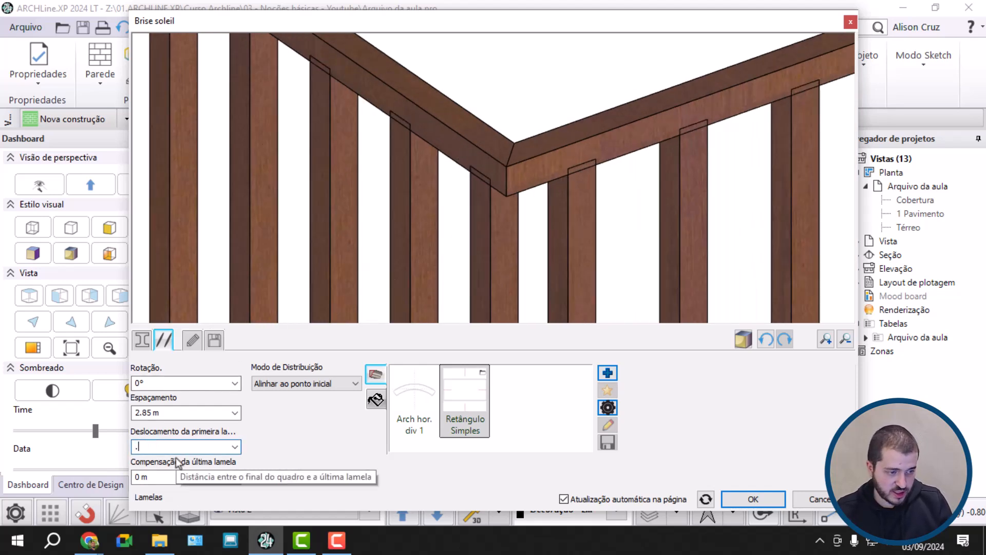
type("056")
key("Return")
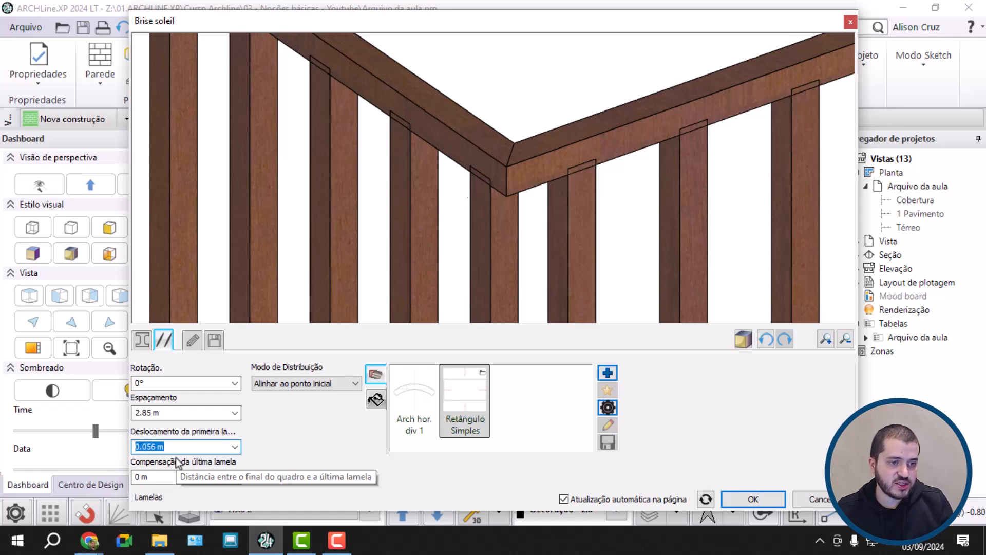
scroll(506, 183, "up", 4)
scroll(488, 170, "down", 8)
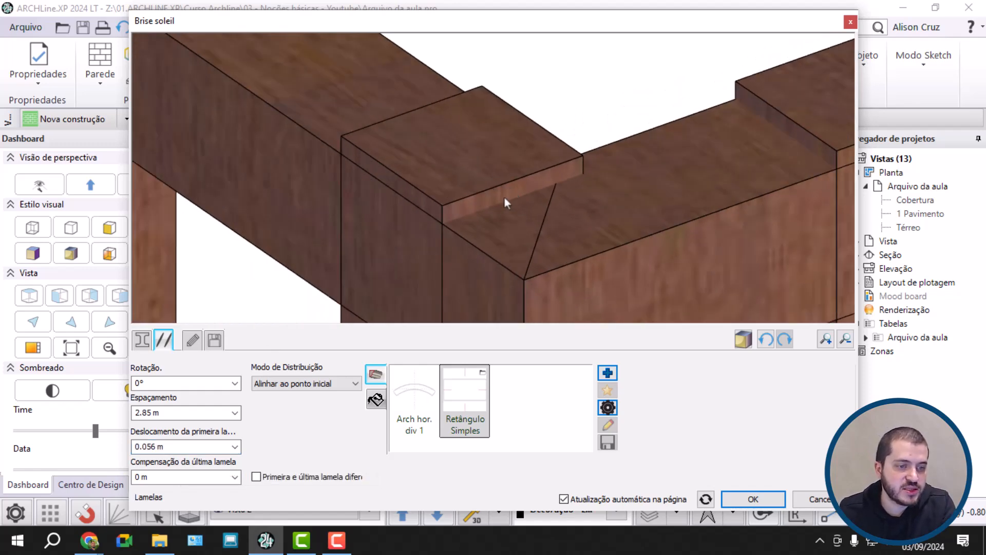
left_click_drag(508, 173, 552, 180)
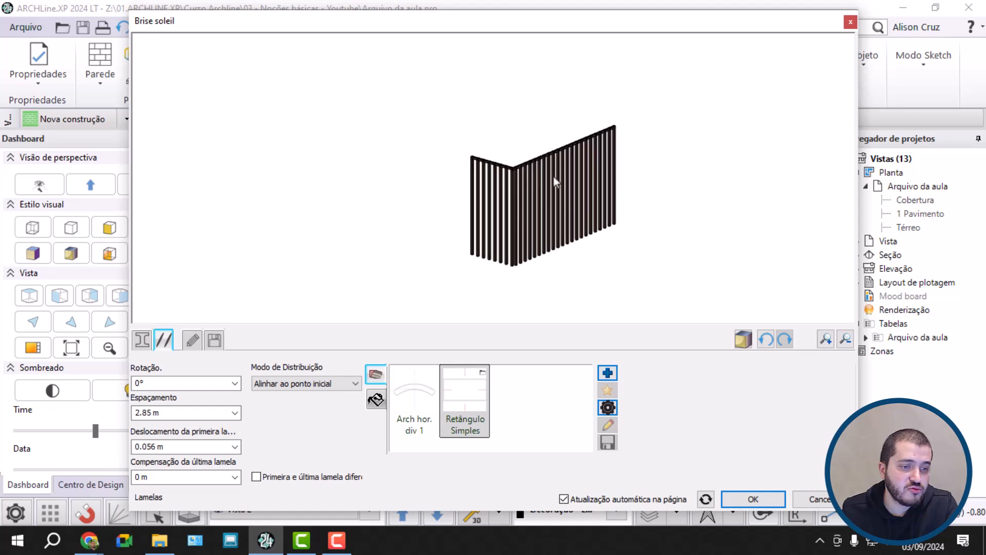
scroll(552, 180, "up", 4)
scroll(520, 203, "down", 1)
middle_click_drag(425, 318, 370, 239)
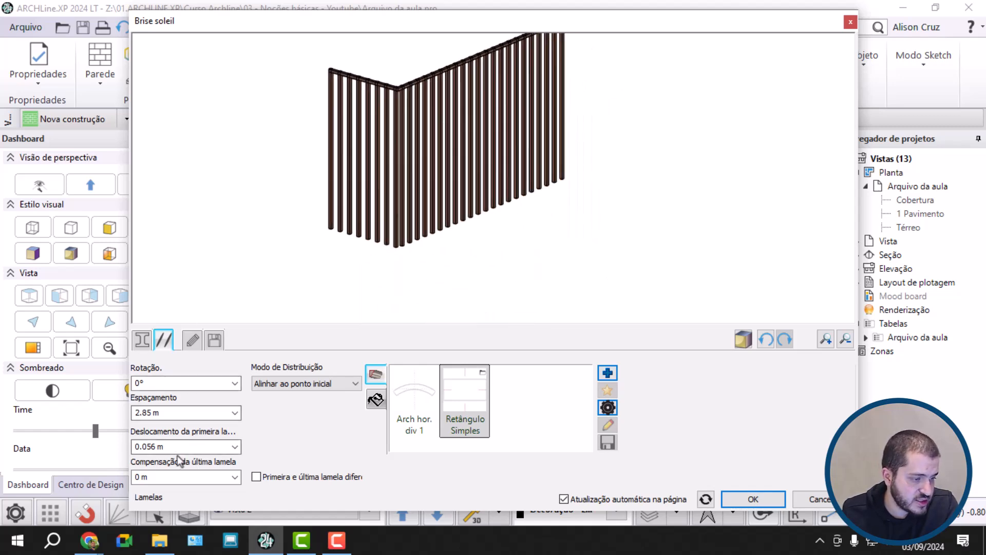
Set the slat spacing to 2.79 m to restore the missing horizontal slat, and inspect the whole brise soleil
left_click(159, 413)
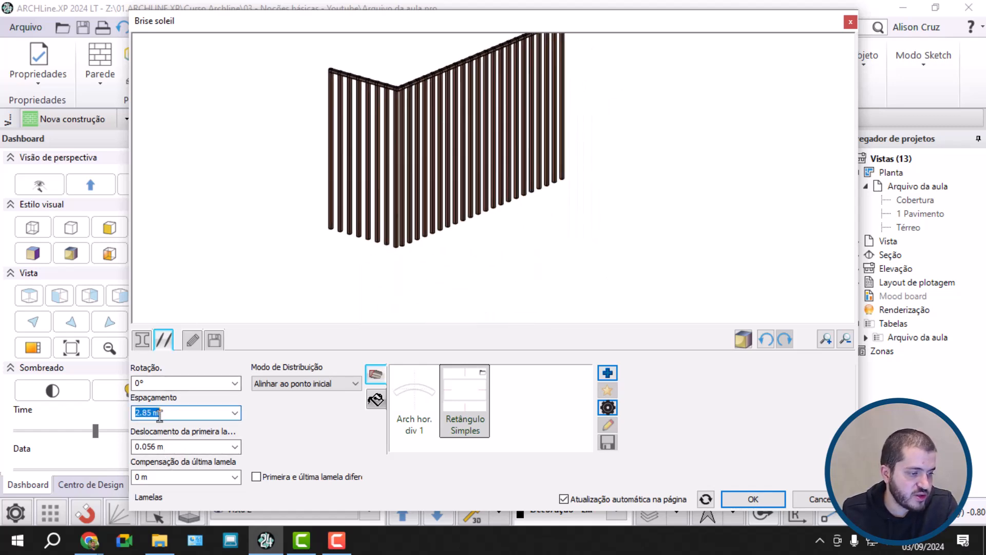
left_click(152, 413)
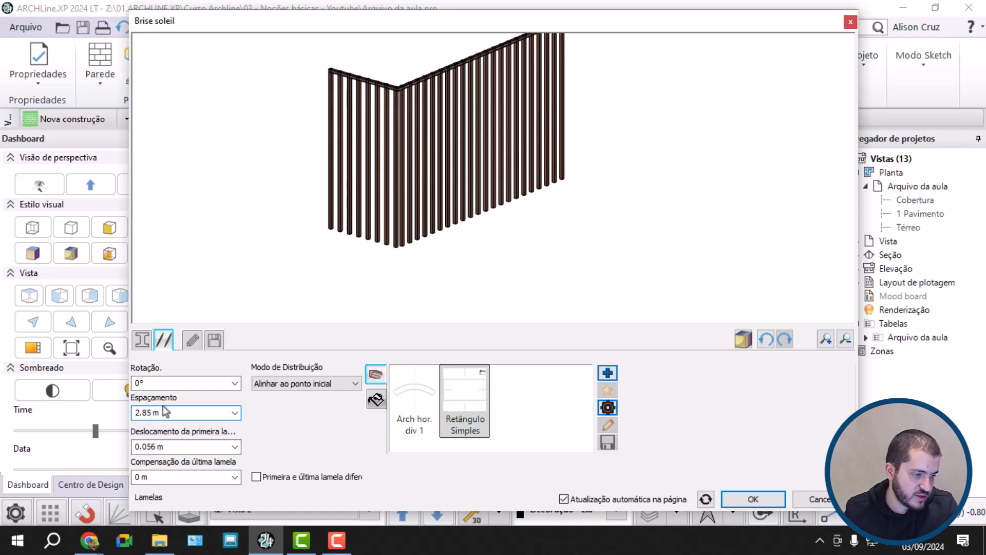
key("Return")
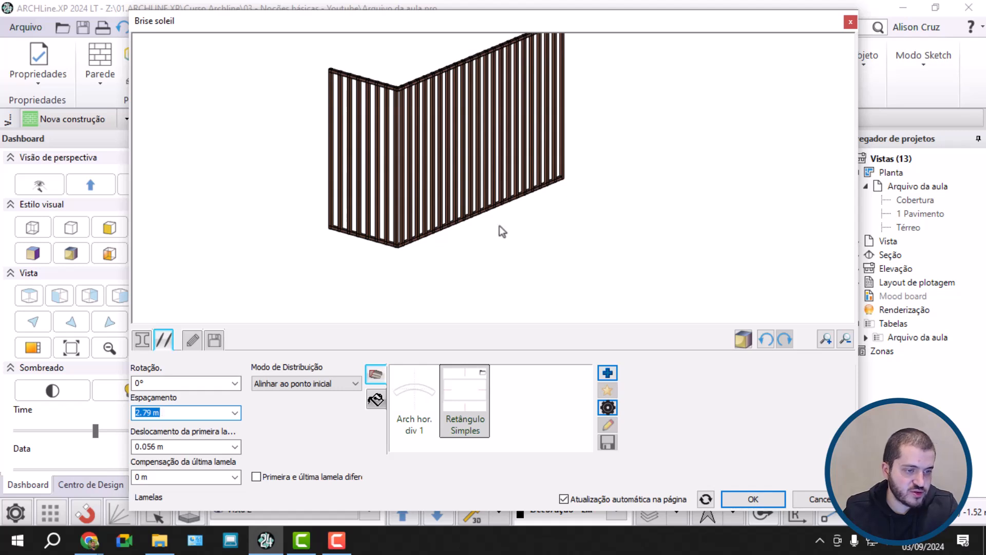
scroll(460, 210, "up", 6)
scroll(542, 125, "down", 8)
middle_click_drag(535, 127, 433, 176)
scroll(499, 110, "up", 2)
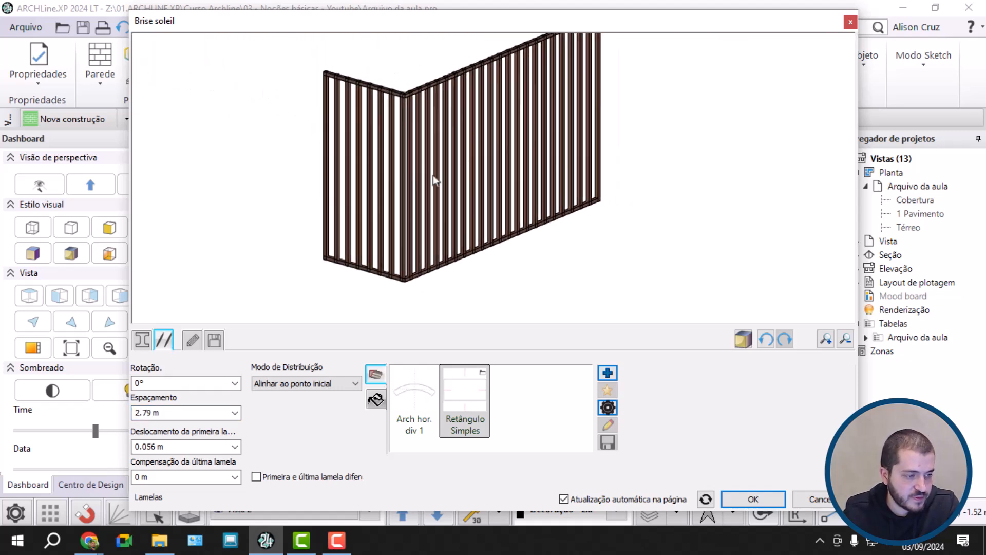
Set the brise soleil's colour, line type and line weight to Layer in the general settings and apply the settings
left_click(194, 342)
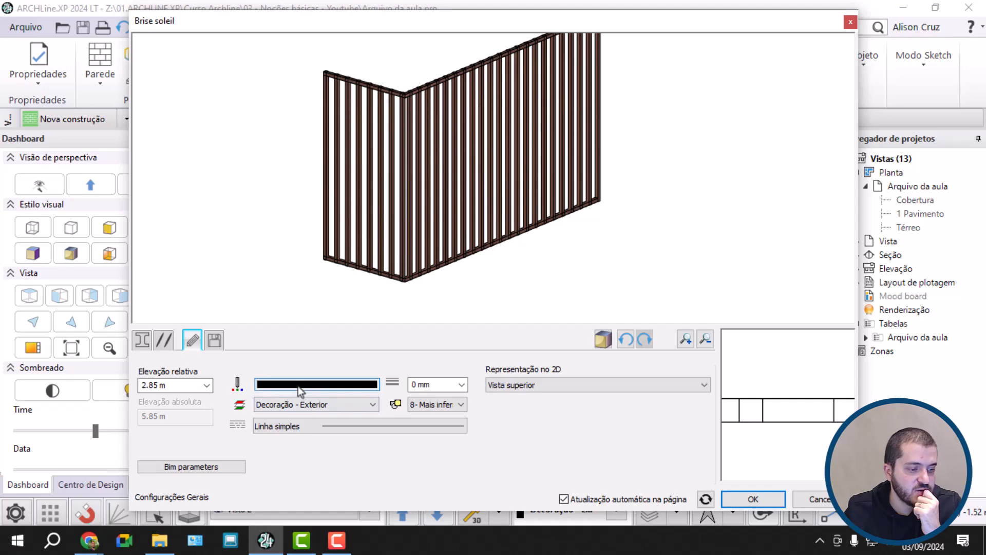
left_click(329, 384)
left_click(401, 382)
left_click(623, 383)
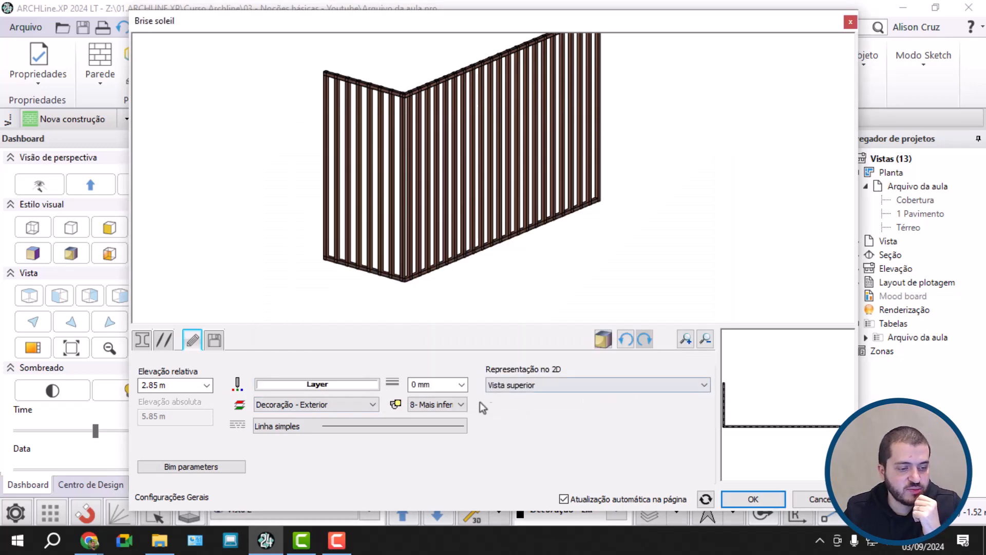
left_click(355, 427)
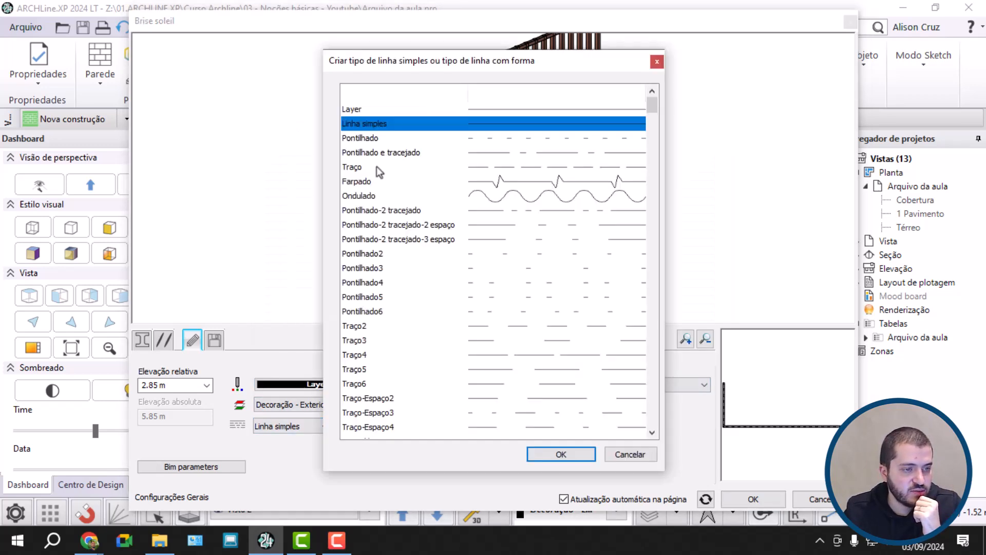
left_click(374, 109)
left_click(534, 455)
left_click(462, 386)
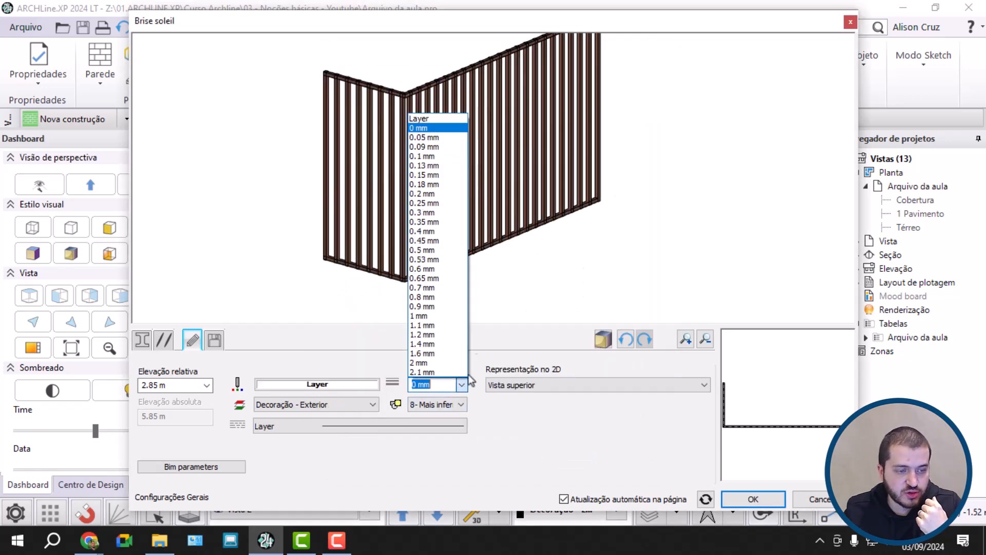
left_click(426, 119)
left_click(753, 499)
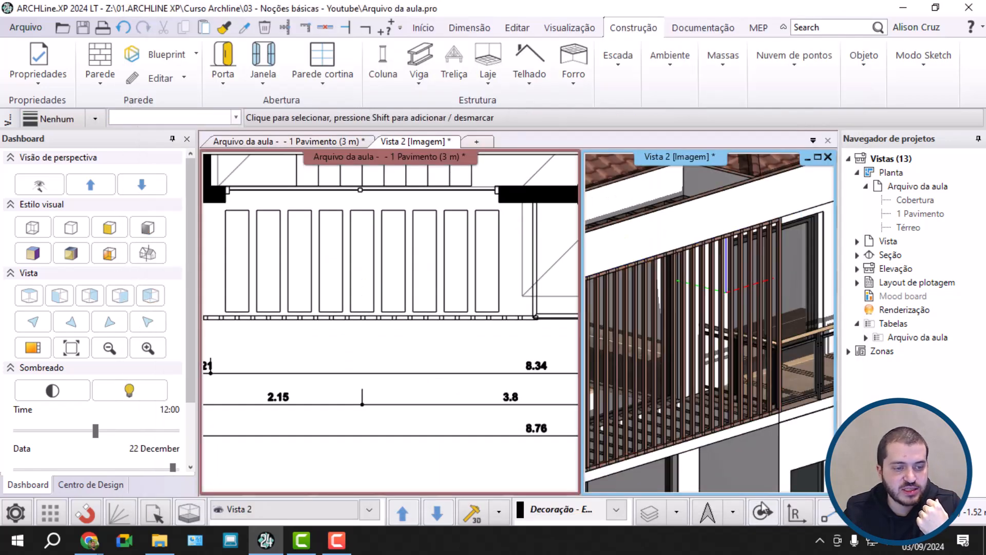
Inspect the fitted brise soleil in the 3D view and at its corners and wall end in the 1 Pavimento plan
scroll(659, 284, "down", 5)
scroll(661, 286, "up", 6)
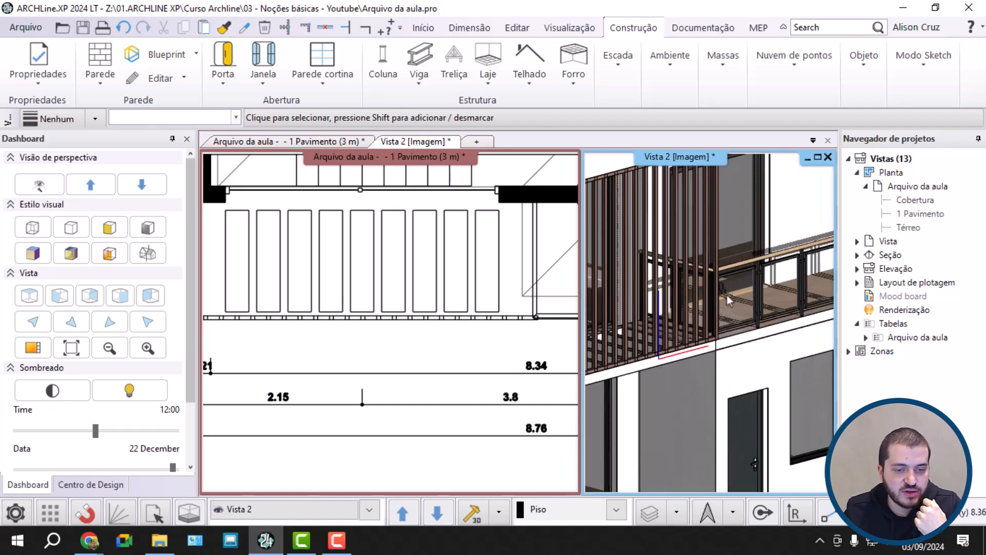
scroll(721, 313, "up", 3)
left_click(517, 329)
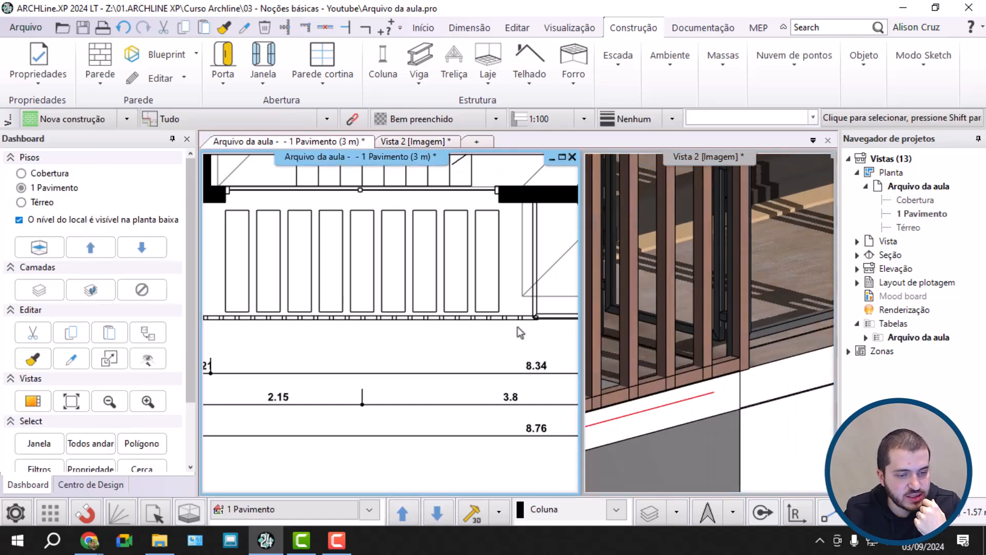
left_click(667, 296)
scroll(667, 296, "down", 5)
scroll(691, 334, "up", 2)
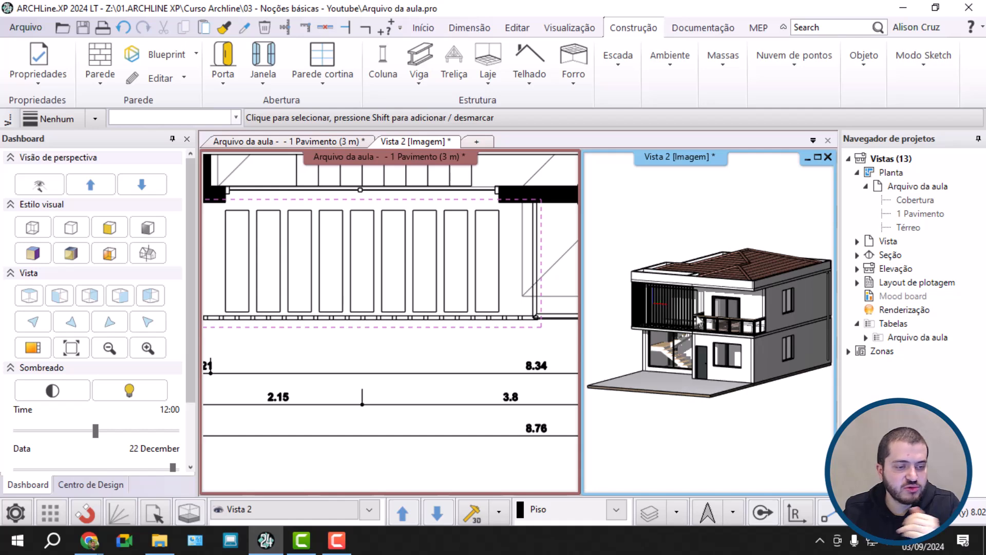
scroll(479, 306, "down", 5)
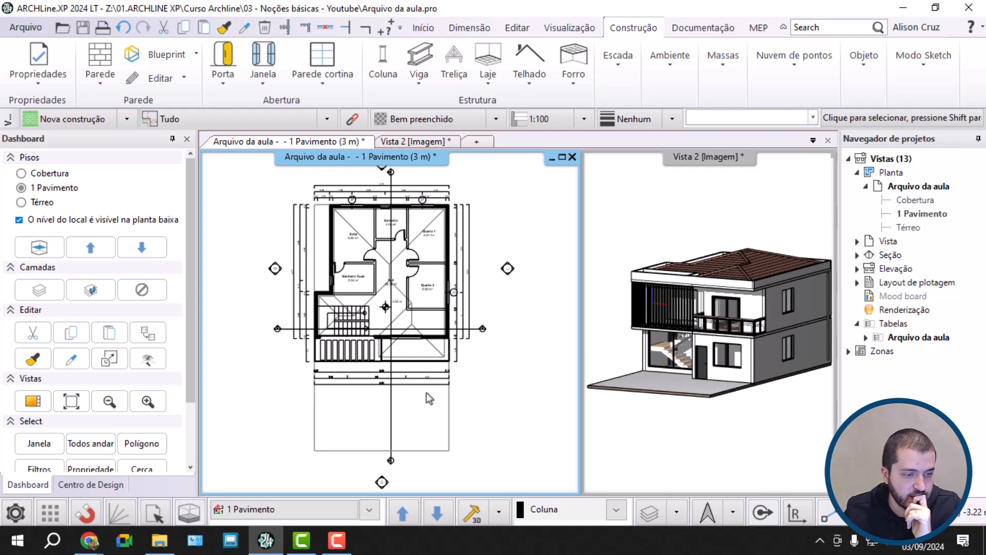
scroll(376, 348, "up", 6)
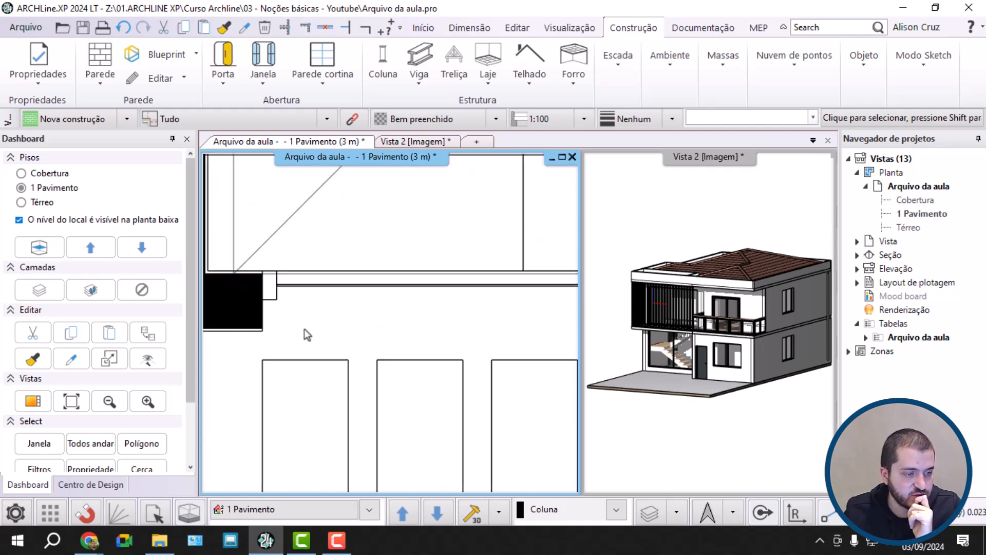
scroll(330, 345, "up", 4)
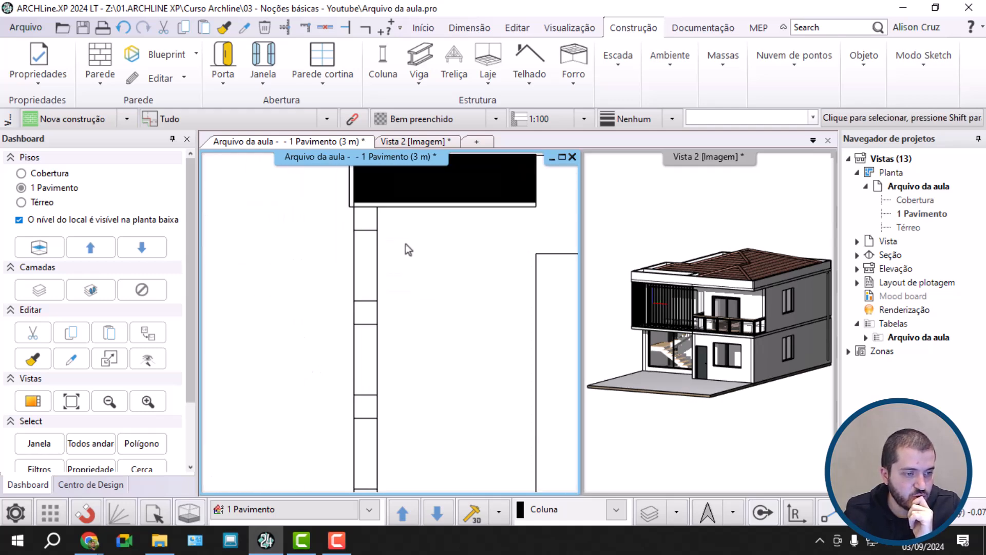
left_click(375, 236)
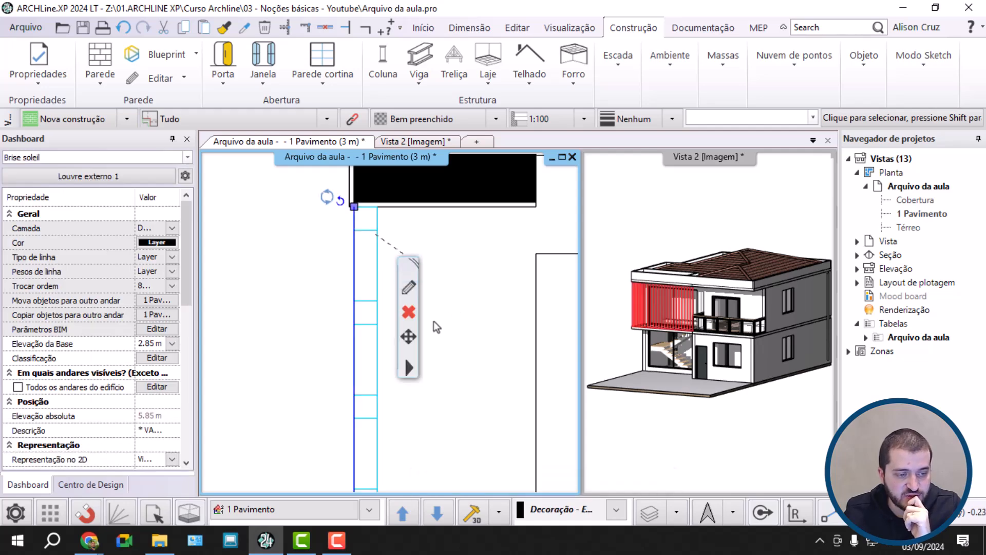
left_click(279, 302)
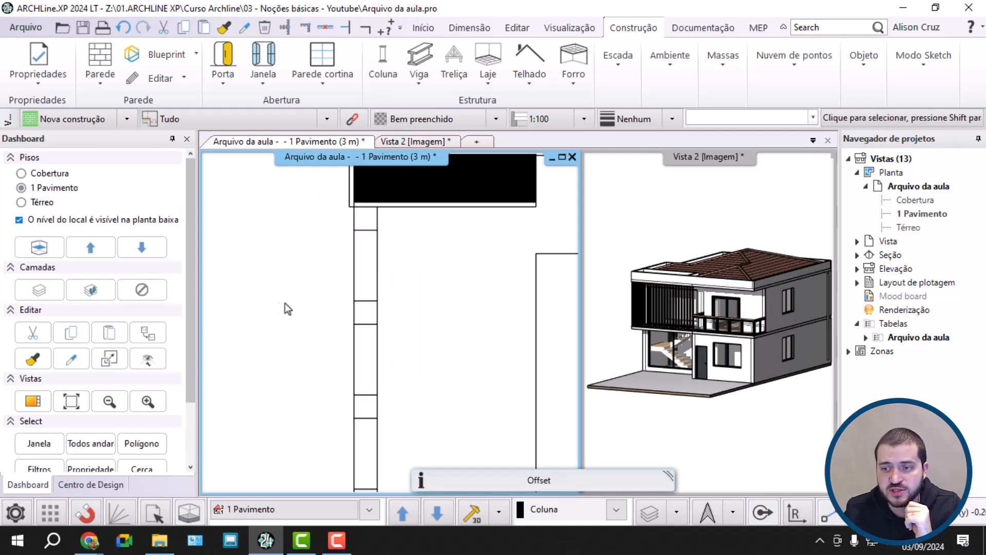
Switch the floor plan to Térreo and show the front area beside the staircase and entrance
scroll(346, 298, "down", 6)
scroll(401, 320, "down", 3)
middle_click_drag(416, 326, 351, 286)
scroll(470, 332, "up", 2)
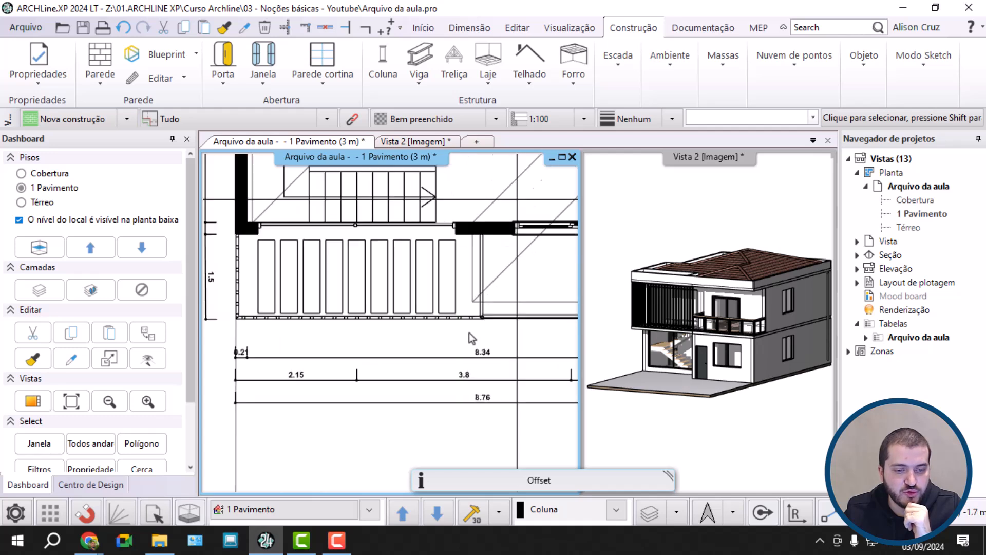
left_click(436, 512)
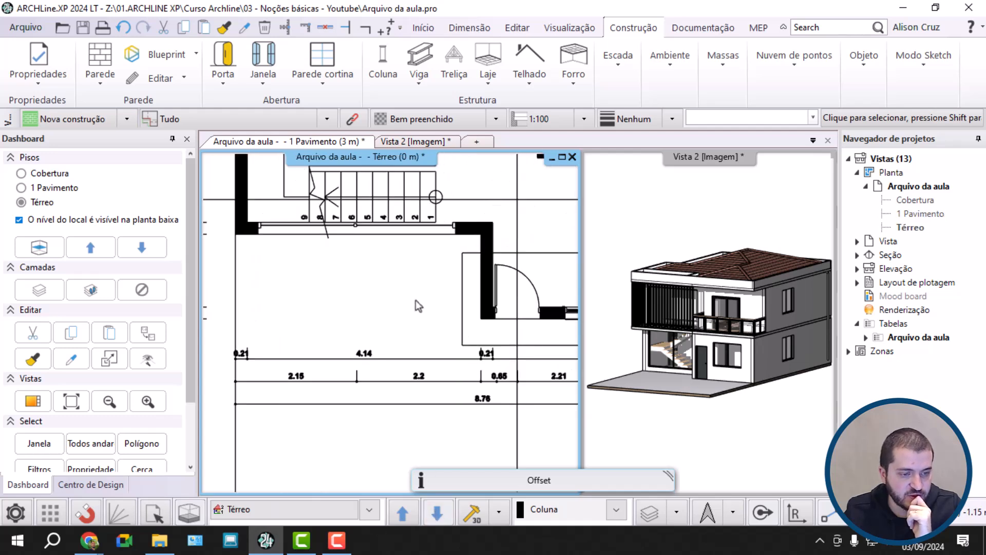
scroll(447, 283, "up", 1)
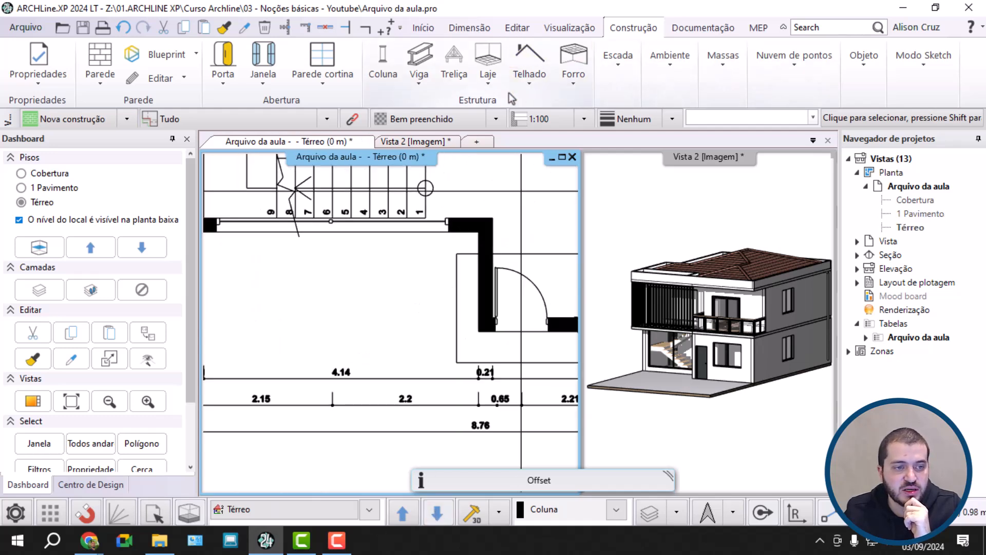
left_click(334, 83)
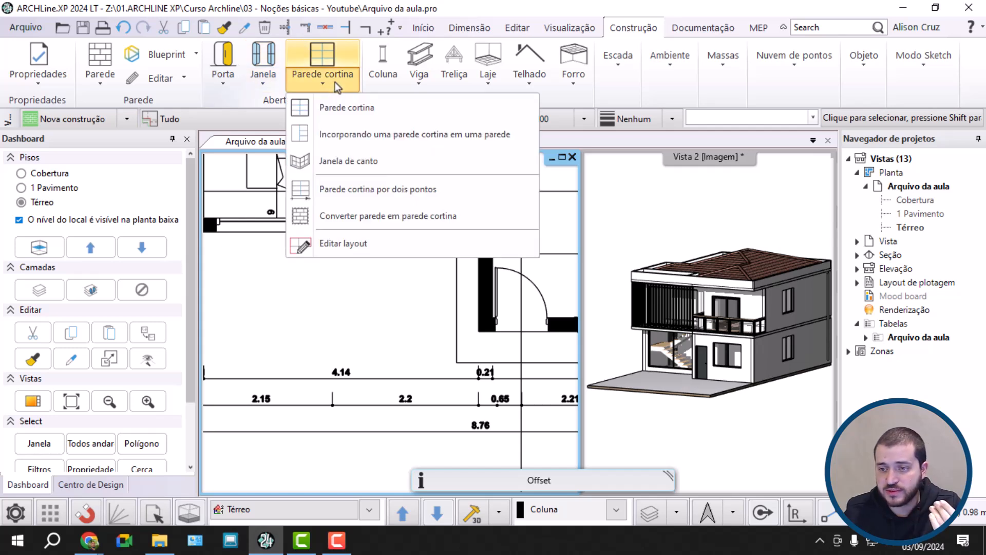
left_click(335, 82)
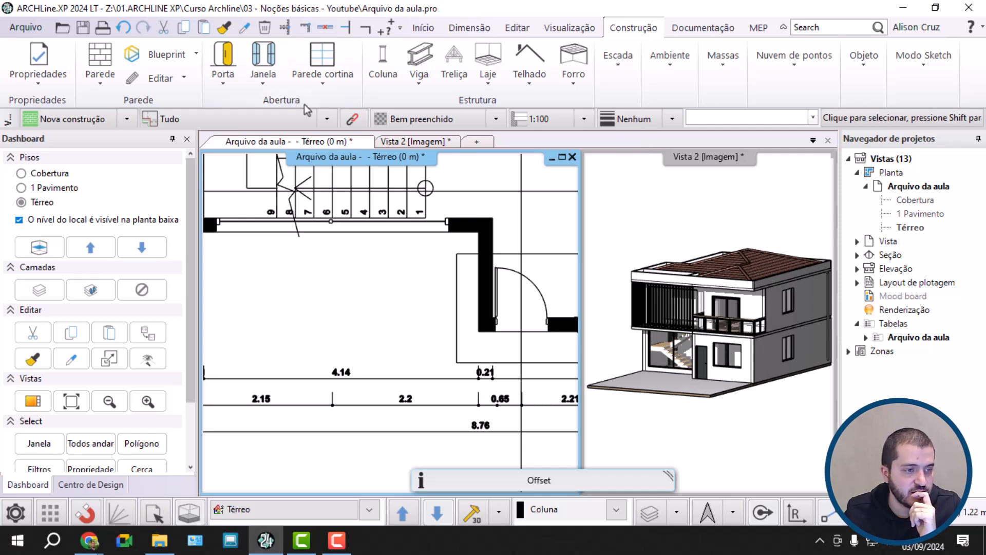
left_click(327, 81)
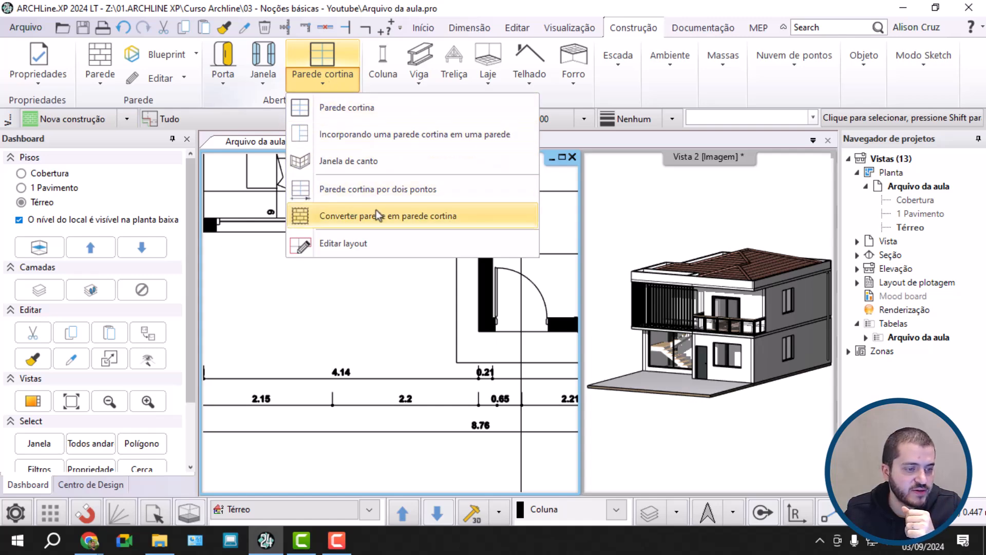
left_click(385, 197)
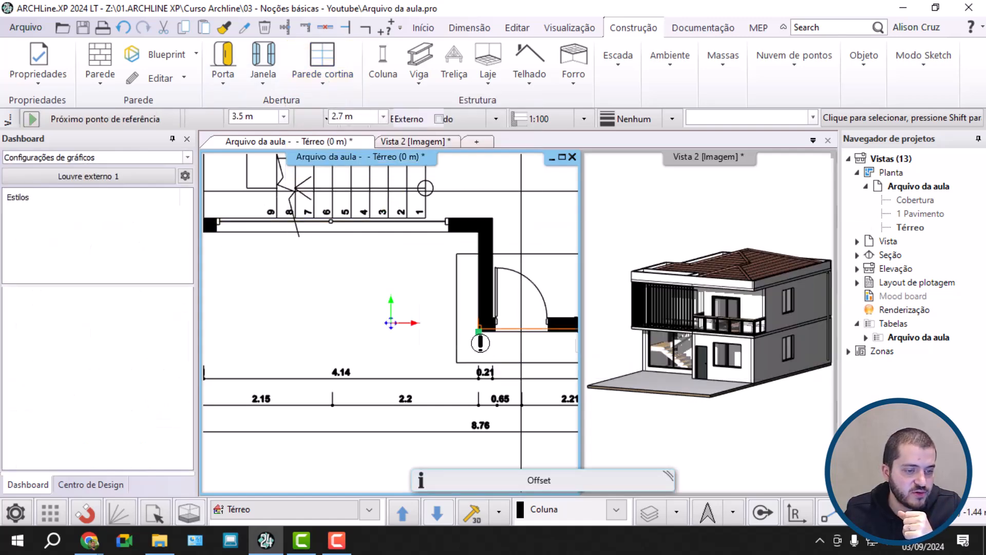
key("Escape")
left_click(331, 61)
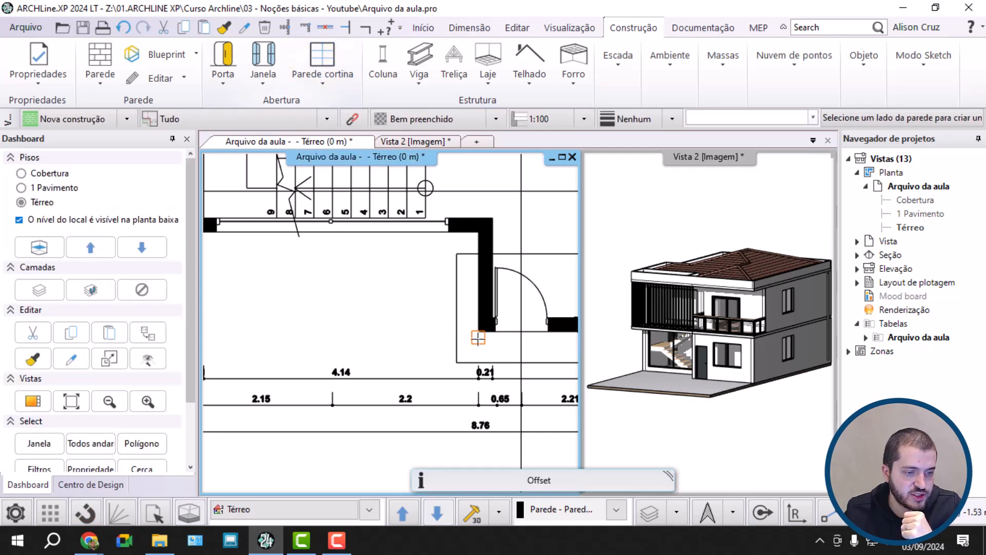
Draw an L-shaped curtain wall on Térreo from the entrance wall's corner, about 4.36 m along the front and 1.5 m back to the house
left_click(322, 77)
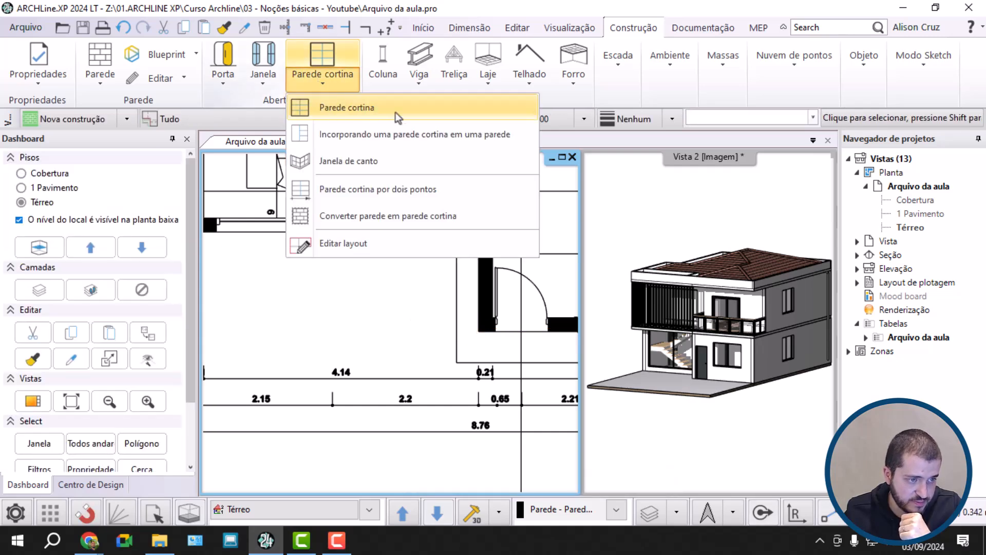
left_click(367, 117)
left_click(479, 331)
middle_click_drag(301, 315, 442, 278)
key("shift")
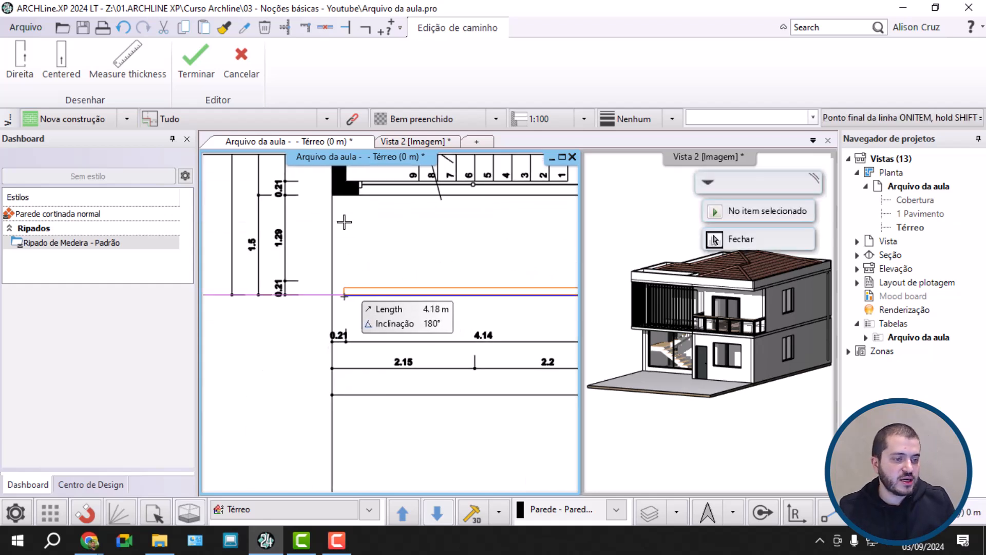
left_click(332, 199, "shift")
left_click(333, 196, "shift")
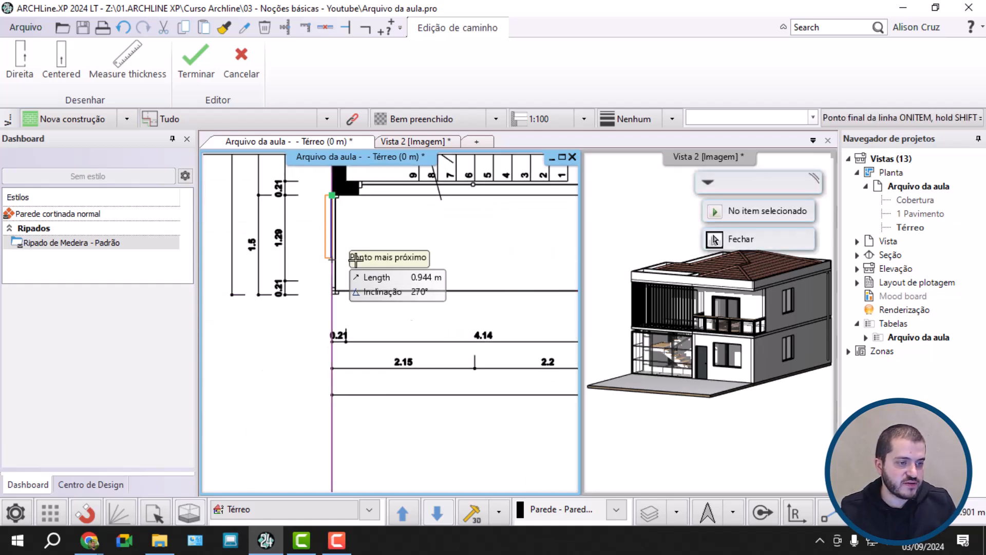
key("Escape")
key("Escape")
Set the height of the front curtain wall below the balcony to 2.85 m
middle_click_drag(616, 351, 662, 334)
scroll(661, 334, "up", 3)
scroll(662, 335, "up", 5)
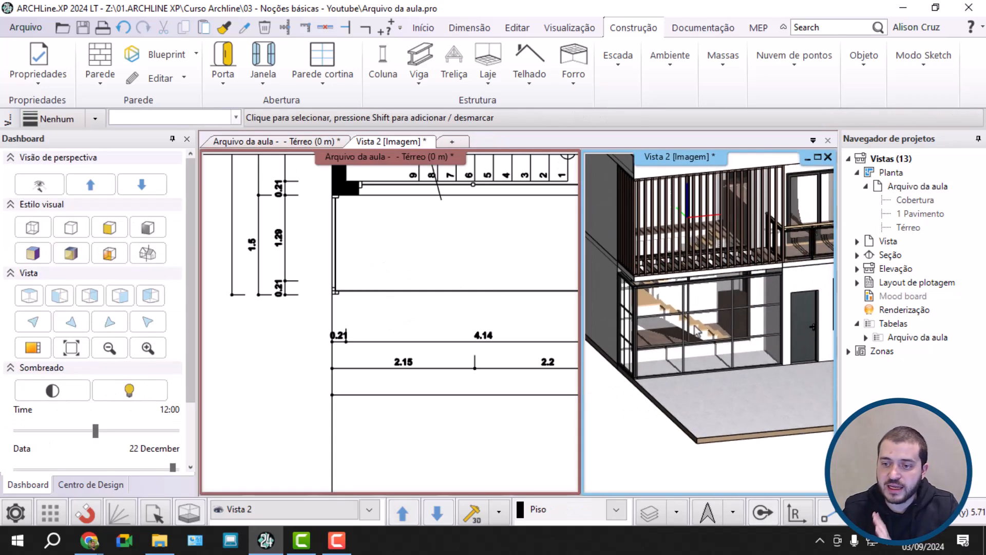
left_click(759, 337)
scroll(751, 333, "up", 2)
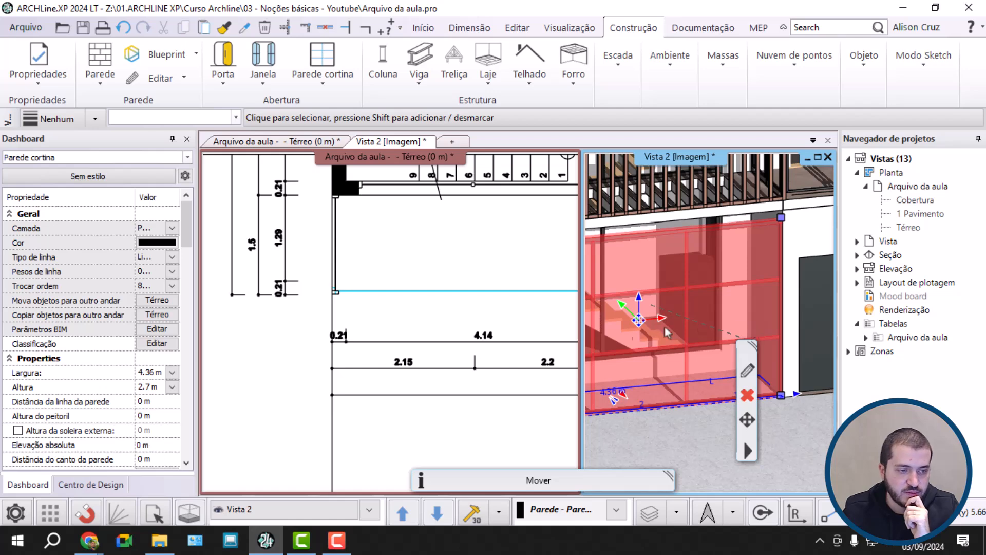
left_click(165, 388)
type("2.85")
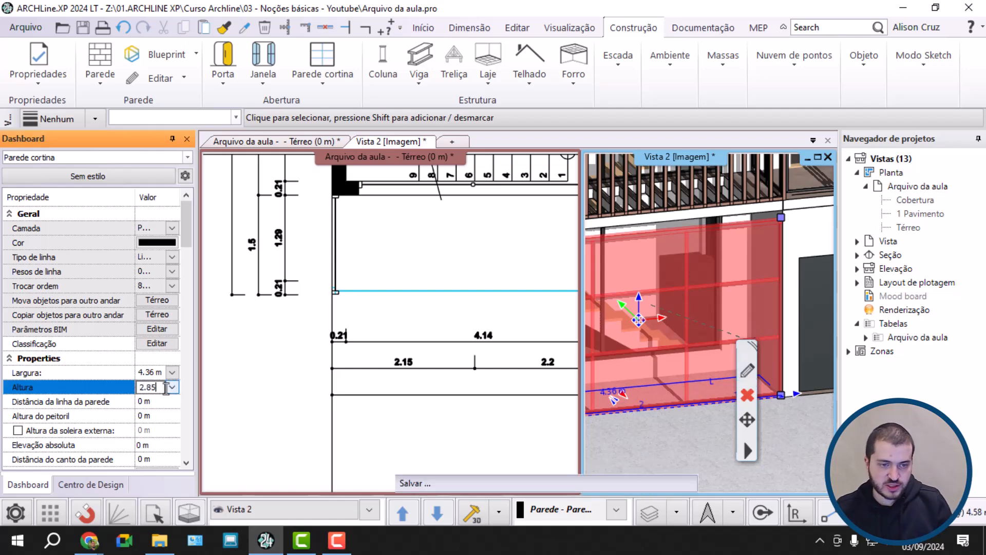
key("Return")
Set the height of the short side curtain wall to 2.85 m
scroll(688, 315, "down", 4)
middle_click_drag(642, 315, 676, 307)
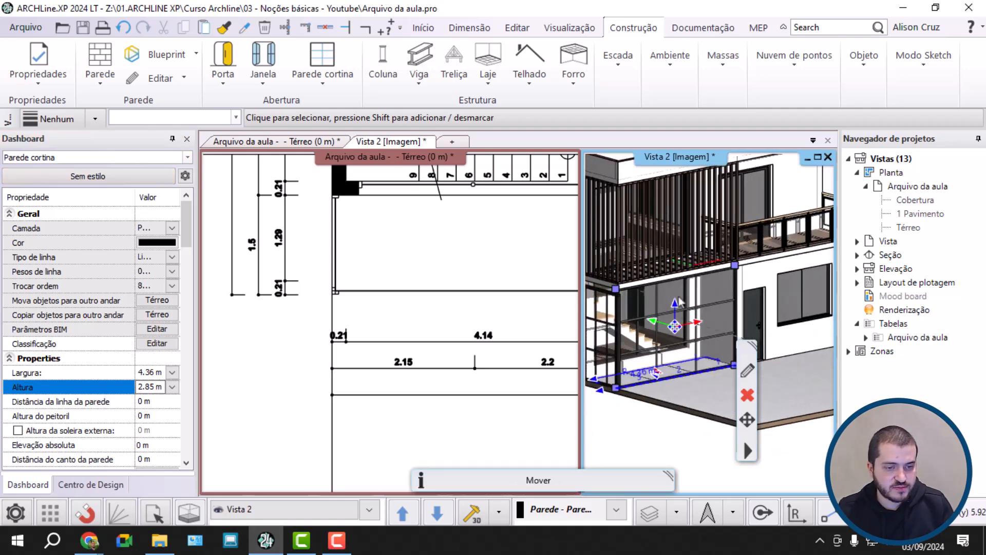
left_click(615, 320)
left_click(155, 388)
type("2.85")
key("Return")
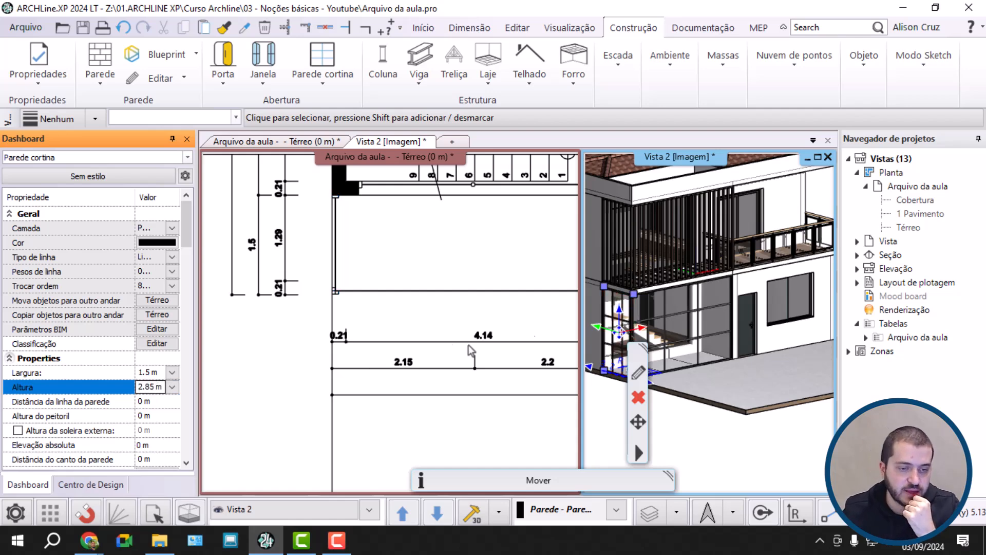
Open the front curtain wall's properties and assign it to the Decoração - Exterior layer
scroll(679, 287, "up", 2)
left_click(702, 315)
scroll(700, 314, "up", 2)
left_click(732, 369)
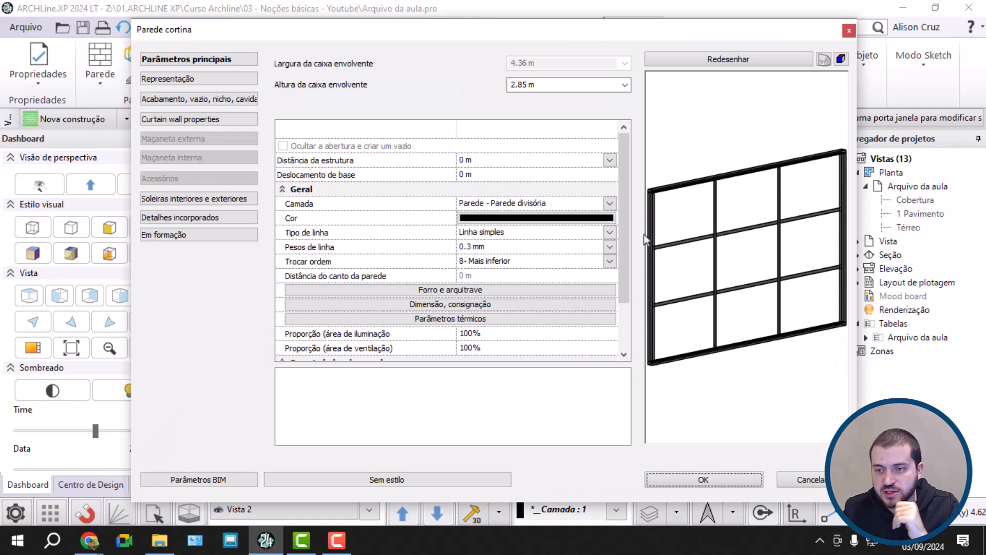
left_click(532, 202)
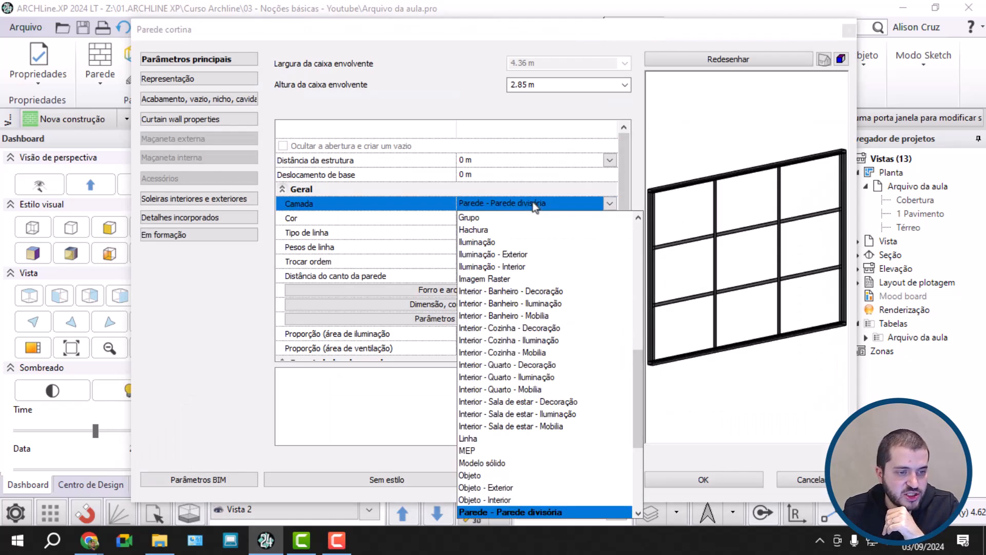
scroll(510, 366, "down", 4)
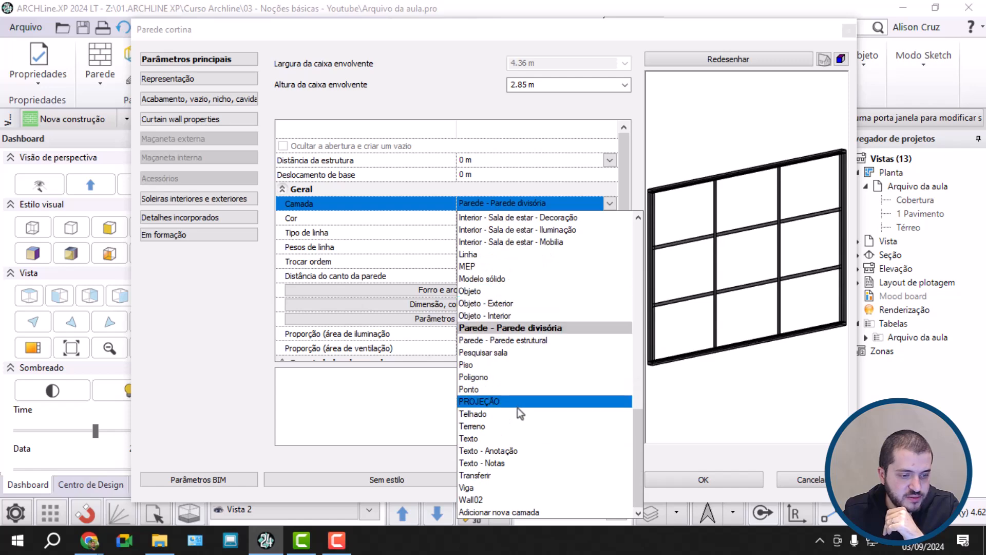
scroll(531, 341, "up", 12)
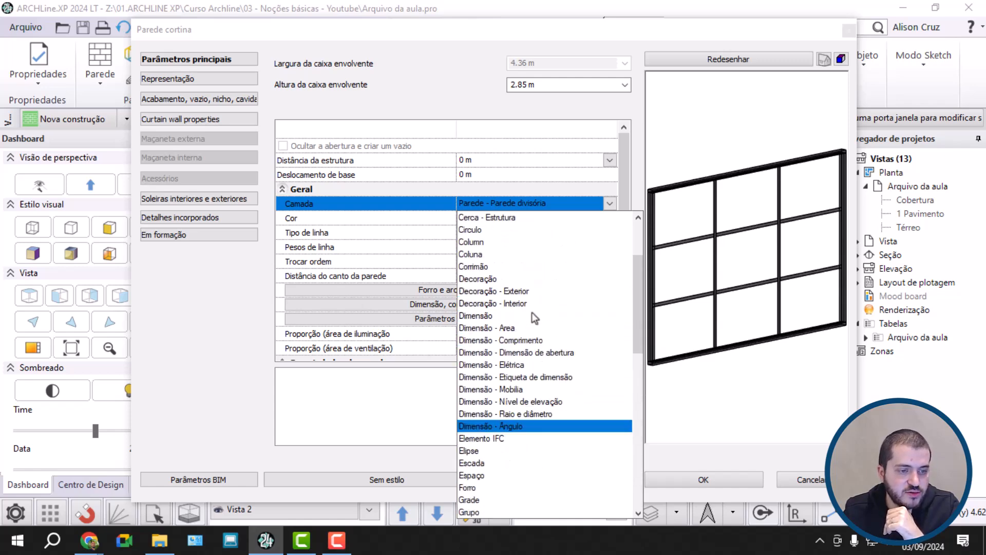
left_click(517, 392)
Set the front curtain wall's colour, line type and line weight to Layer
left_click(571, 219)
left_click(401, 383)
left_click(609, 382)
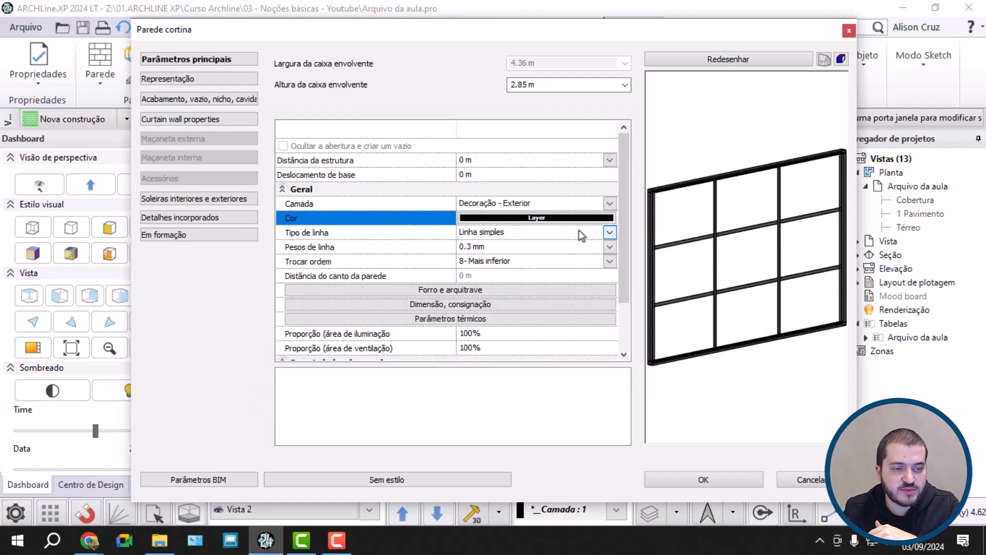
left_click(610, 233)
left_click(492, 110)
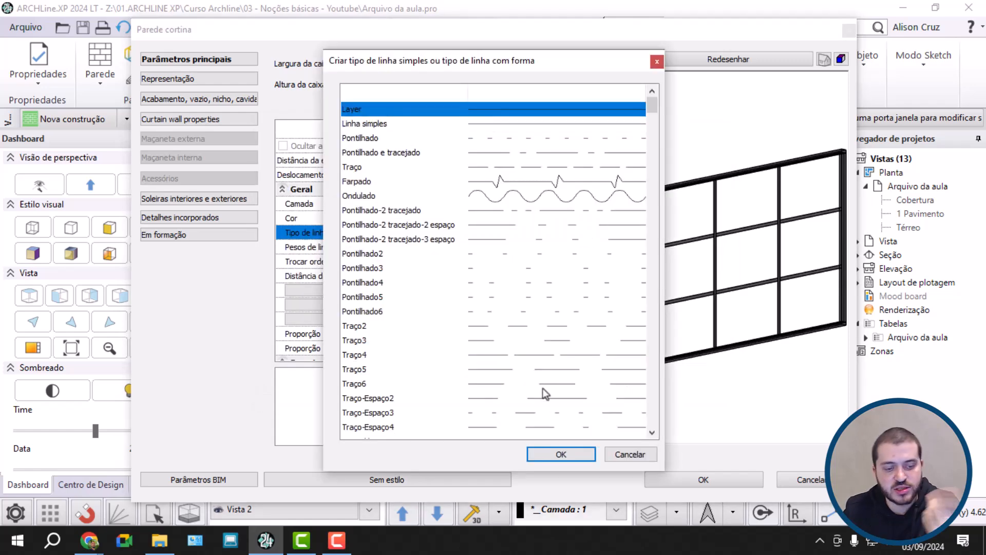
left_click(562, 454)
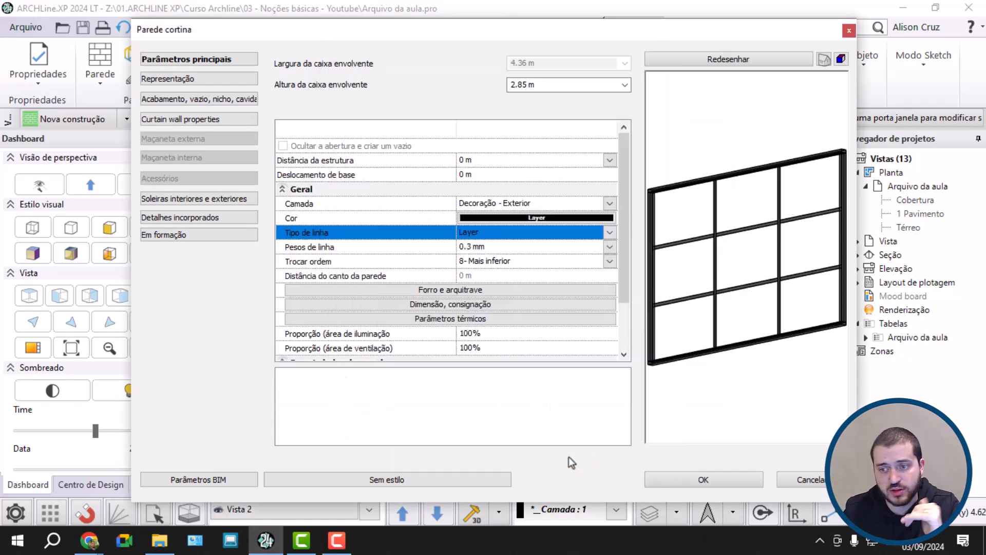
left_click(609, 247)
left_click(506, 259)
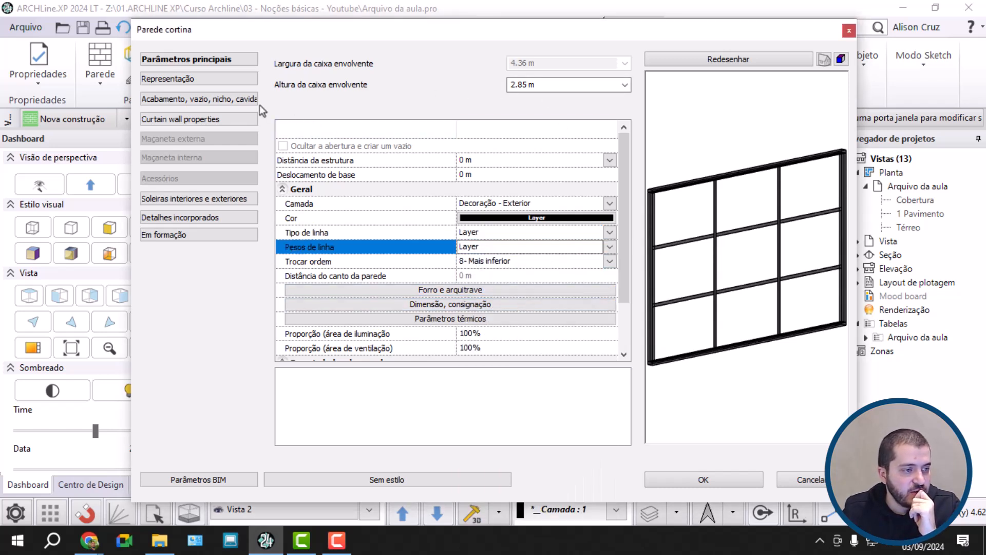
Set the front curtain wall's mullion thickness and width to 0.05 m each and redraw the preview
left_click(220, 81)
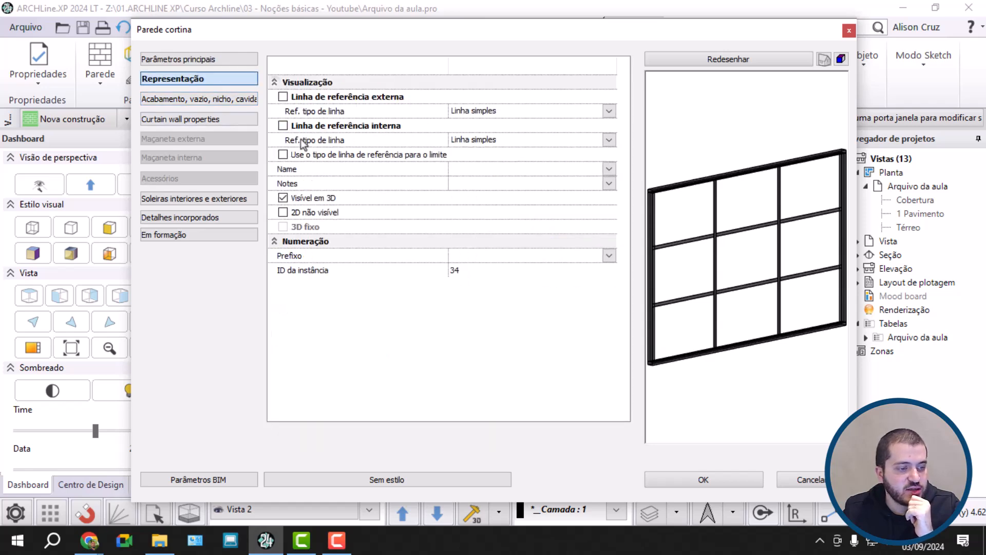
left_click(208, 101)
left_click(218, 121)
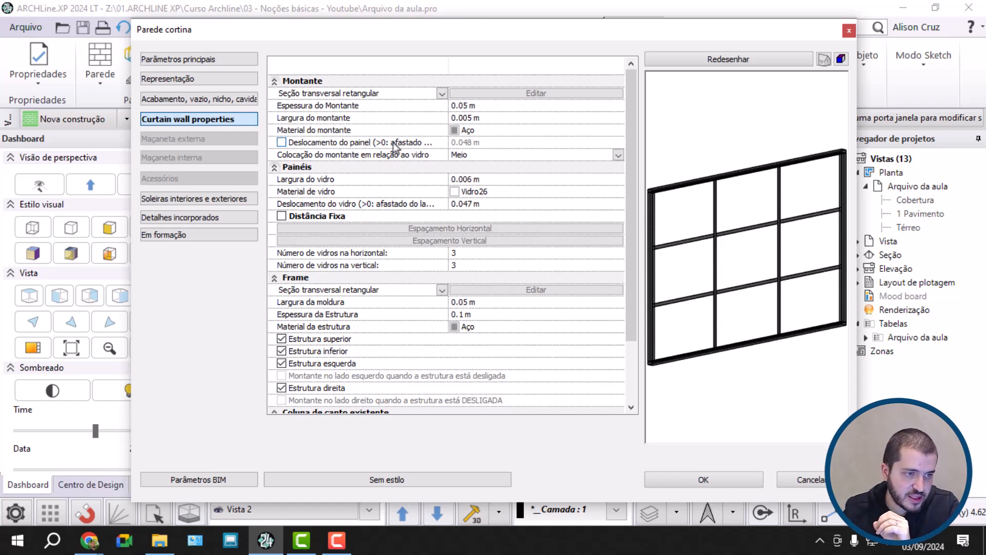
left_click(494, 105)
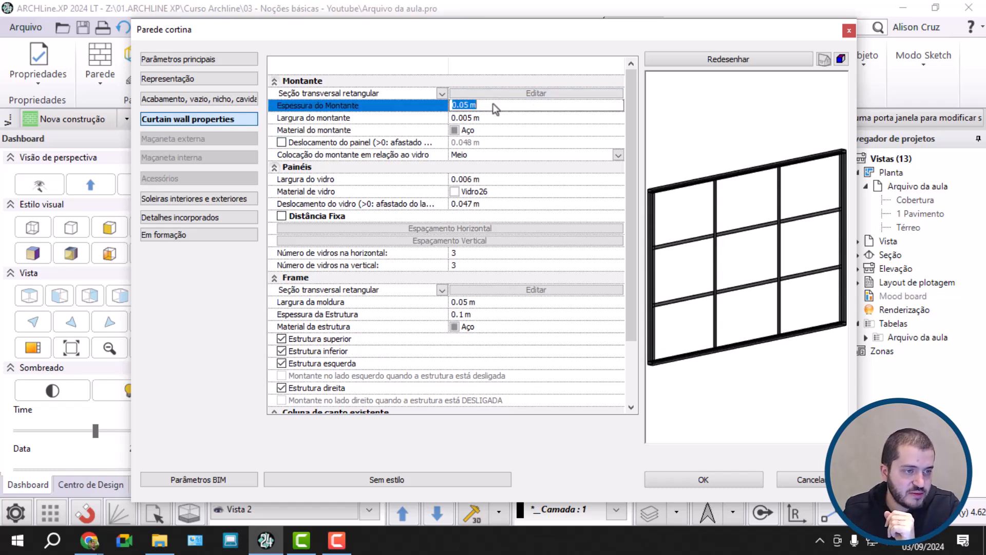
type(".05")
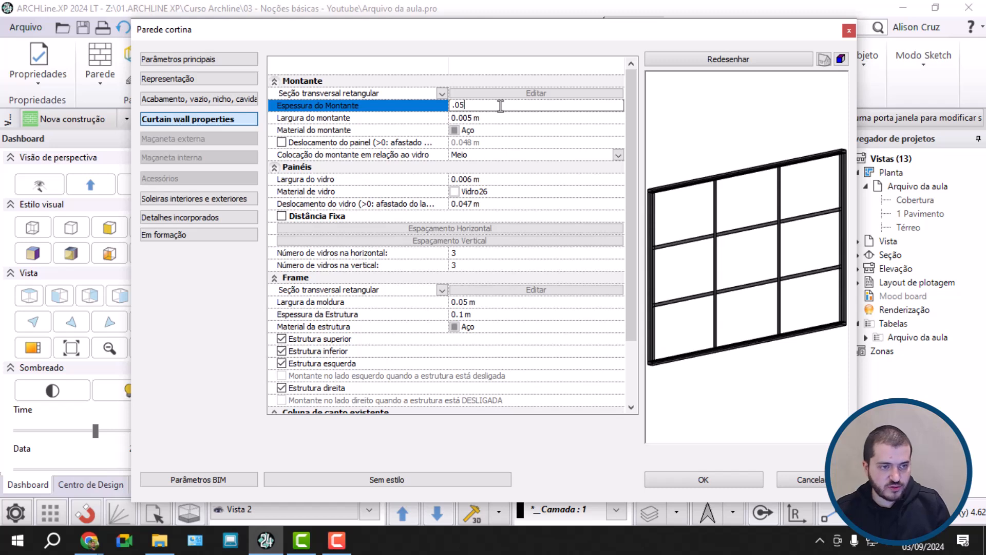
left_click(489, 115)
type(".05")
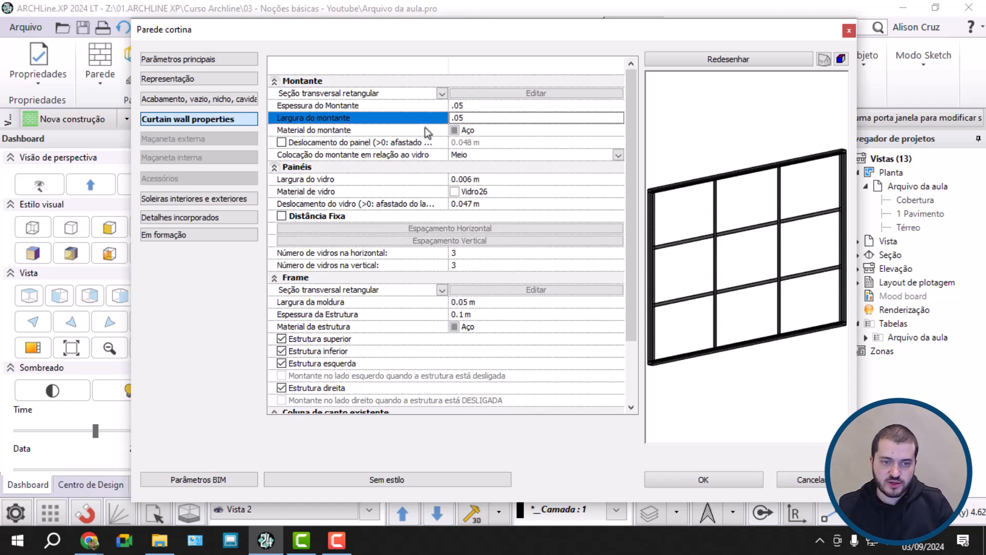
left_click(677, 59)
scroll(794, 198, "up", 3)
scroll(793, 198, "up", 5)
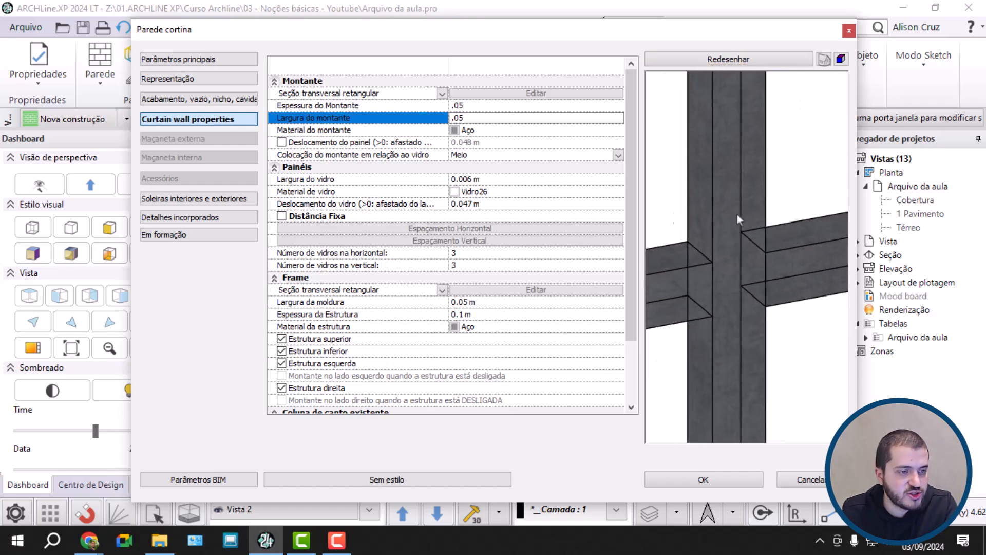
Assign the Madeira66 material to the front curtain wall's mullions and check it in the redrawn preview
left_click(460, 130)
scroll(469, 334, "down", 3)
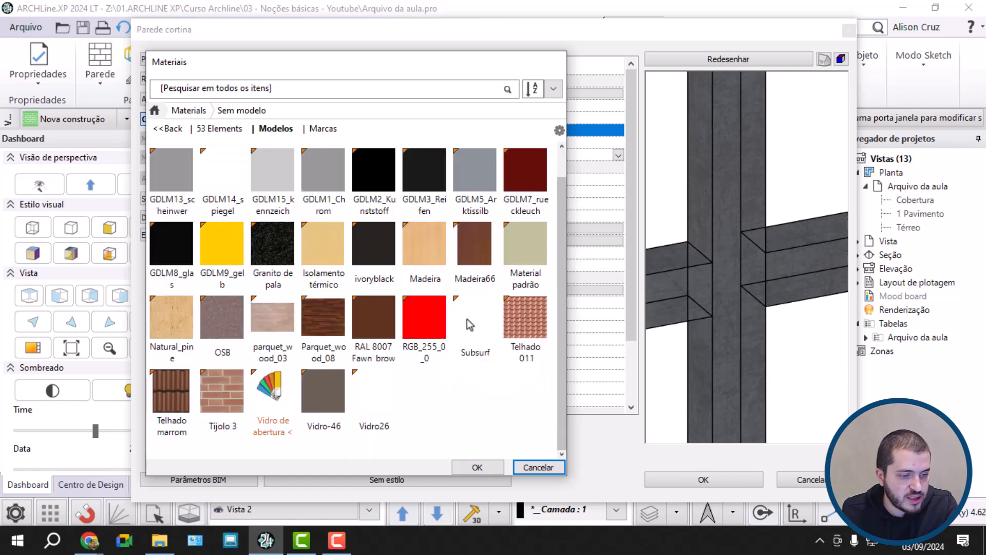
left_click(488, 280)
left_click(476, 466)
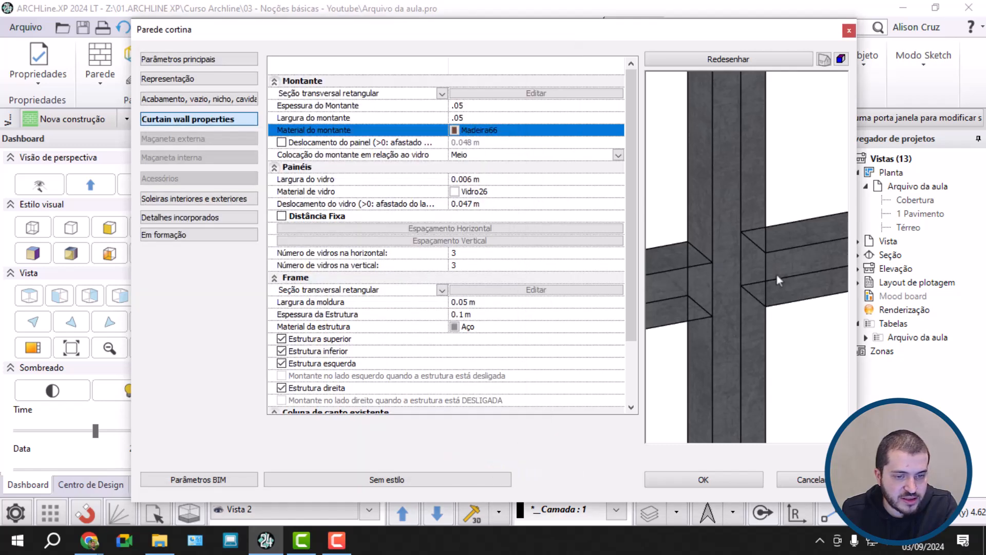
left_click(740, 60)
scroll(736, 169, "down", 5)
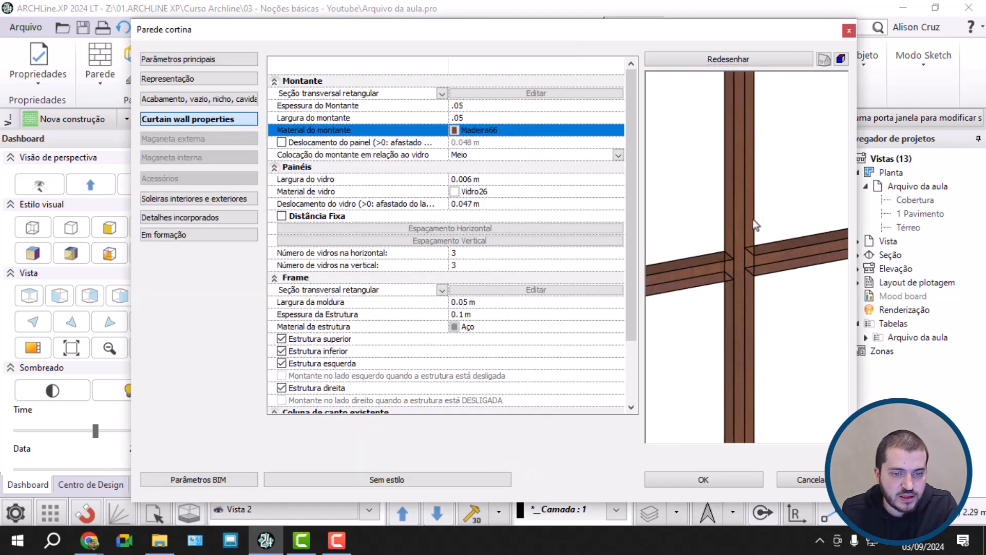
scroll(748, 257, "up", 2)
scroll(755, 262, "up", 3)
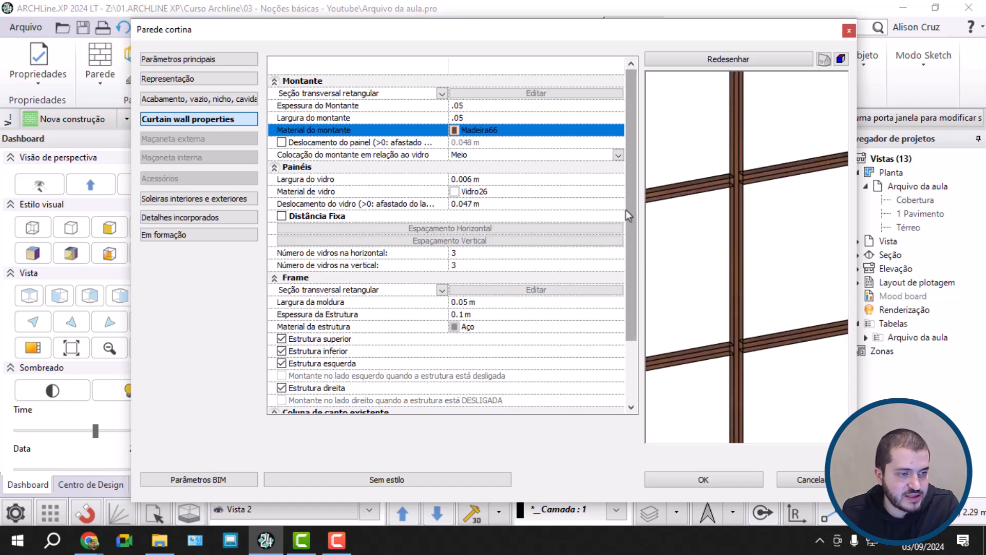
scroll(667, 221, "down", 4)
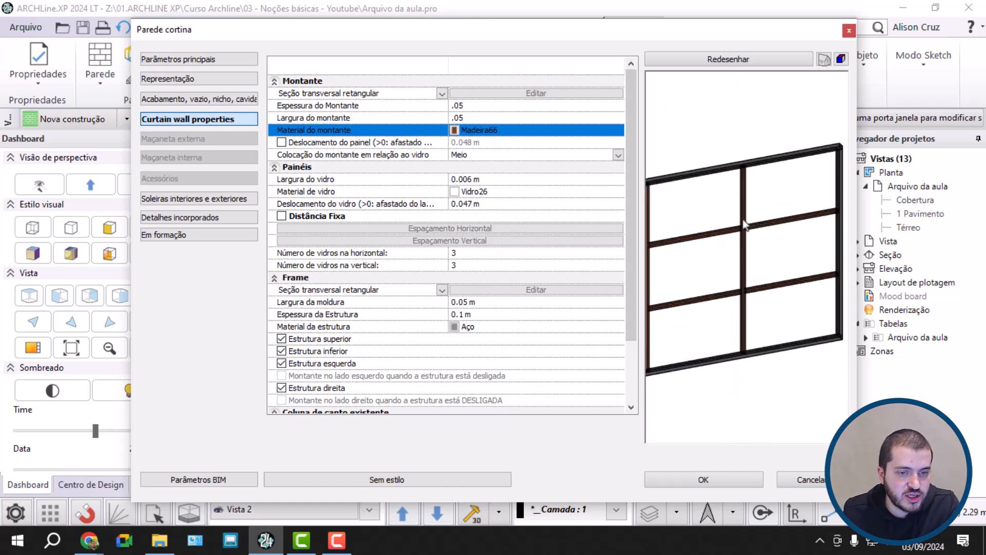
scroll(742, 225, "up", 3)
Set the mullion placement relative to the glass to Dentro and redraw the preview
left_click(487, 159)
left_click(481, 168)
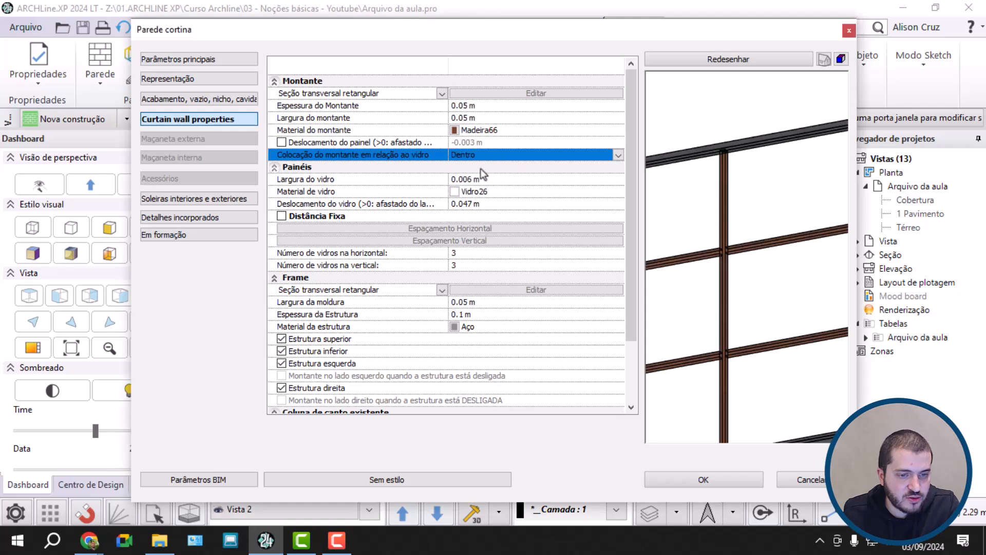
left_click(689, 60)
scroll(719, 240, "up", 4)
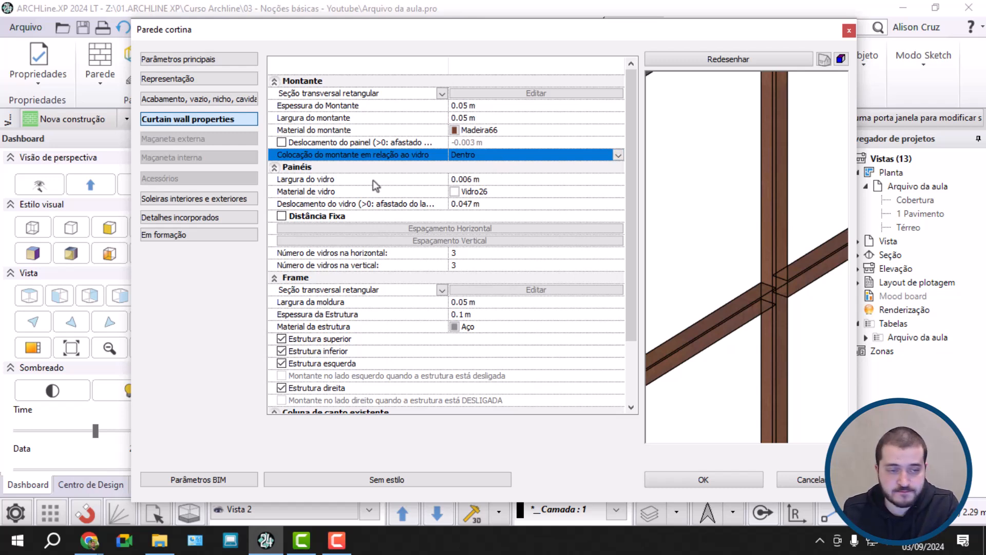
Set the curtain wall's glass panel width to 0.02 m, assign Madeira66 as its material and redraw the preview
left_click(458, 180)
left_click(491, 181)
type(".02")
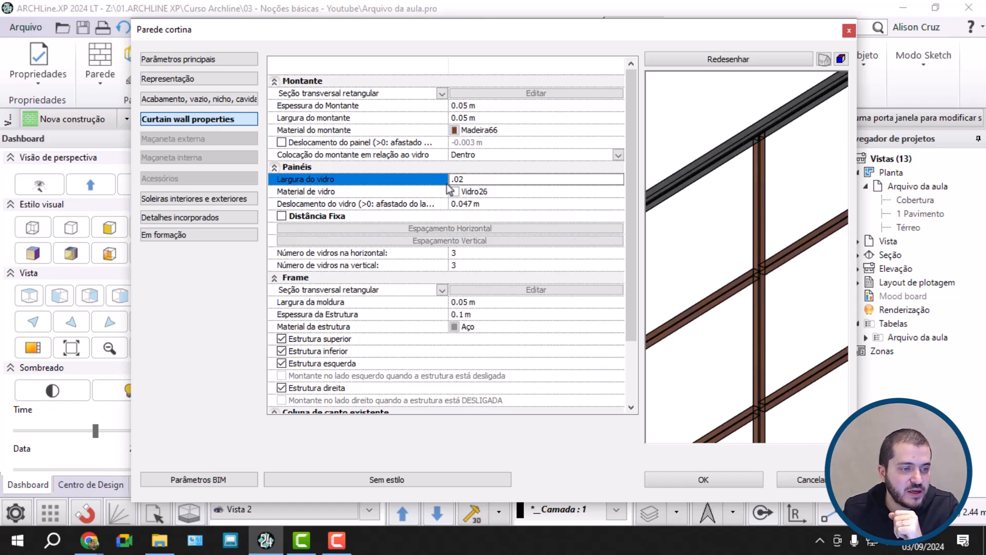
left_click(474, 191)
scroll(370, 260, "down", 5)
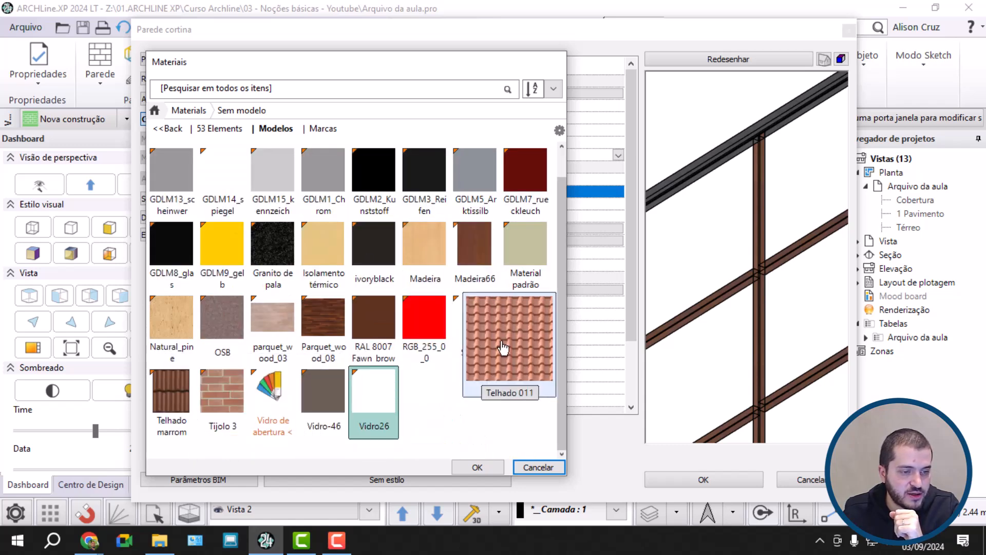
left_click(477, 262)
left_click(479, 466)
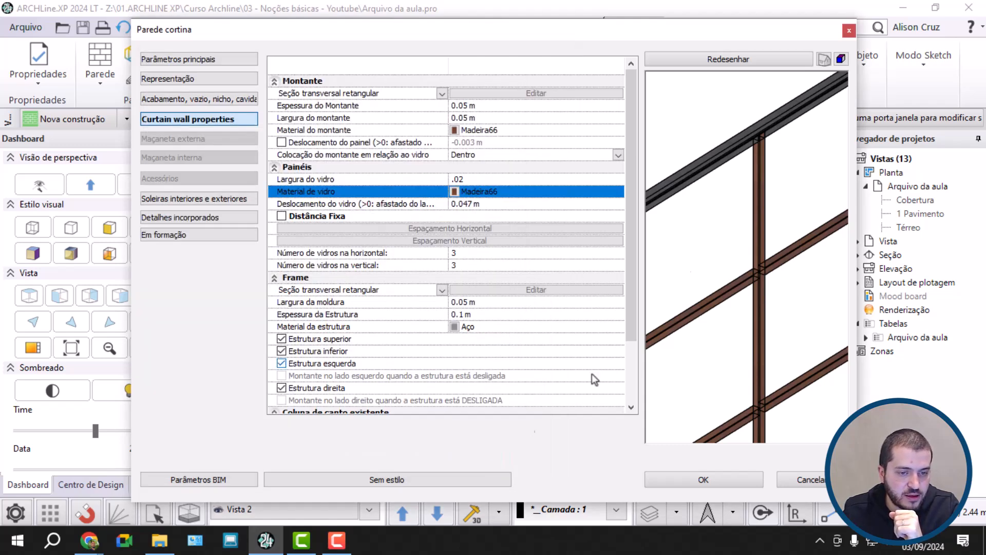
left_click(731, 61)
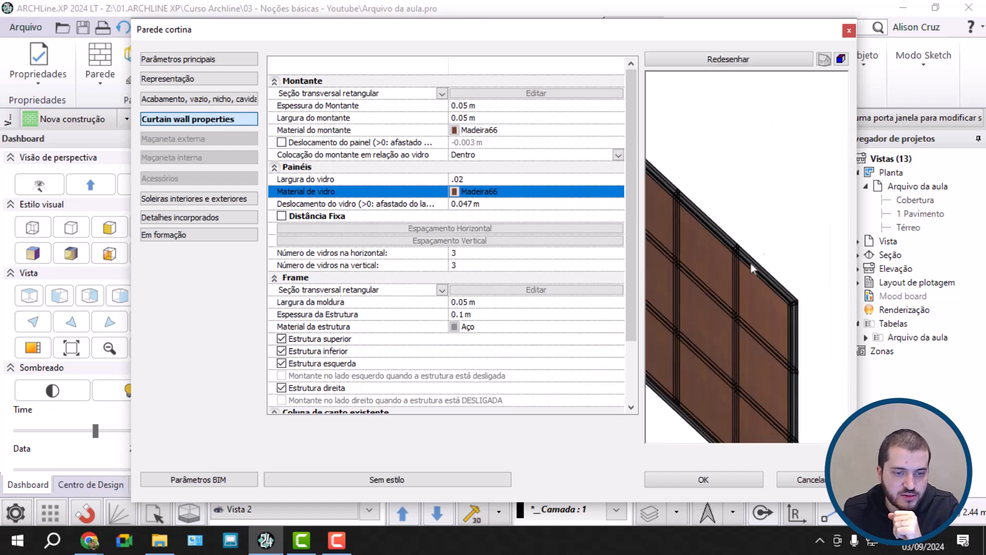
Examine how the mullions sit against the wood panels in the preview, using both shaded and line display
scroll(729, 309, "up", 6)
left_click(842, 59)
left_click(841, 59)
left_click(842, 59)
scroll(723, 268, "down", 4)
mouse_move(723, 268)
left_mouse_down()
mouse_move(648, 248)
mouse_move(747, 253)
mouse_move(807, 88)
left_mouse_up()
left_click(842, 60)
left_click(842, 59)
scroll(769, 258, "up", 8)
left_click_drag(757, 241, 736, 225)
scroll(735, 226, "down", 10)
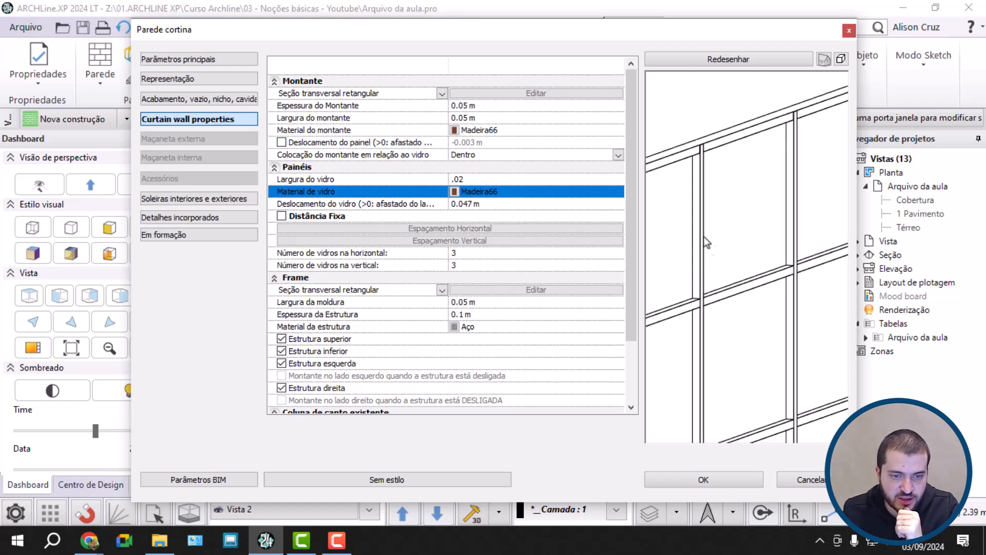
middle_click_drag(727, 249, 767, 244)
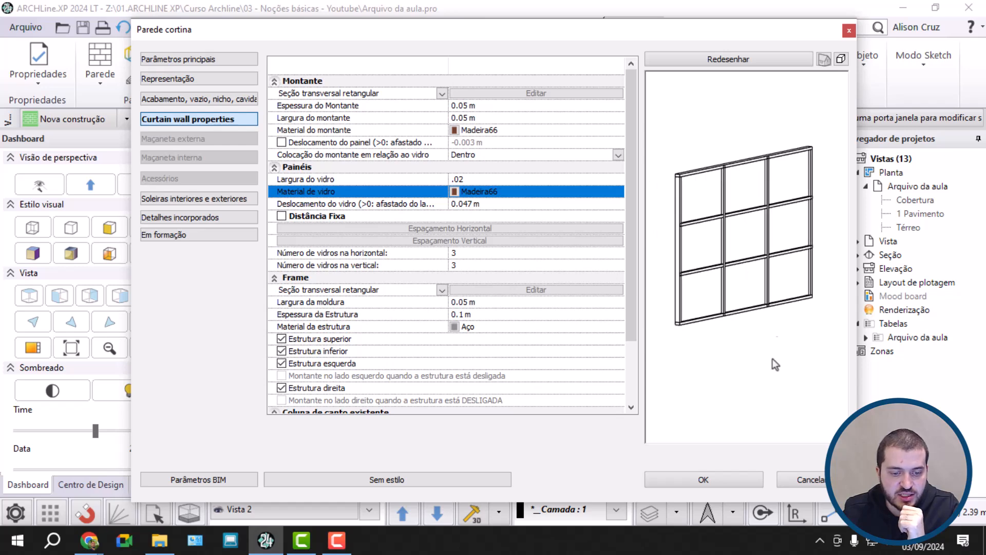
Apply the curtain wall settings and inspect the front wall's outer face in the 3D view
left_click(706, 482)
scroll(650, 308, "up", 5)
middle_click_drag(657, 323, 680, 326)
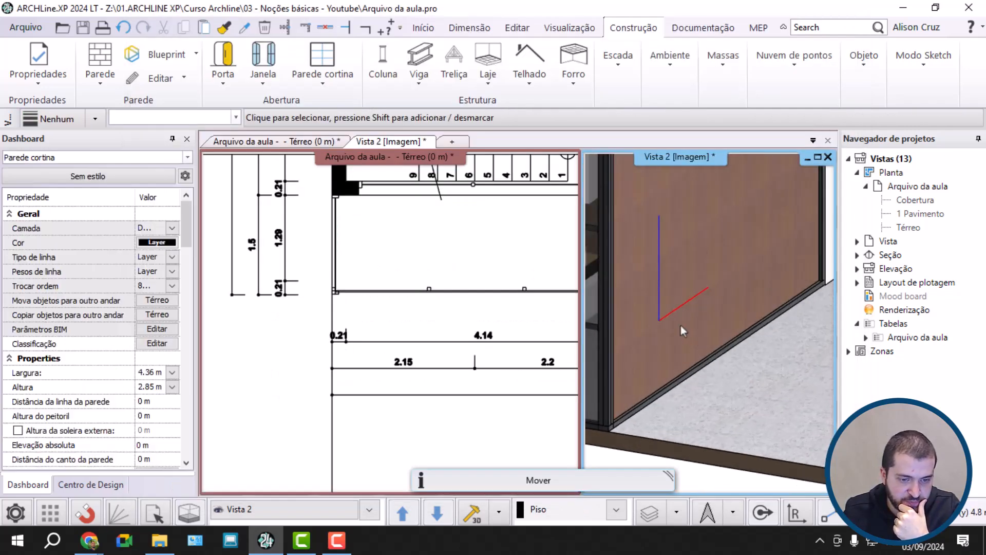
Reopen the front curtain wall's properties, set the mullion placement relative to the glass to Fora and apply it
left_click(683, 329)
left_click(713, 380)
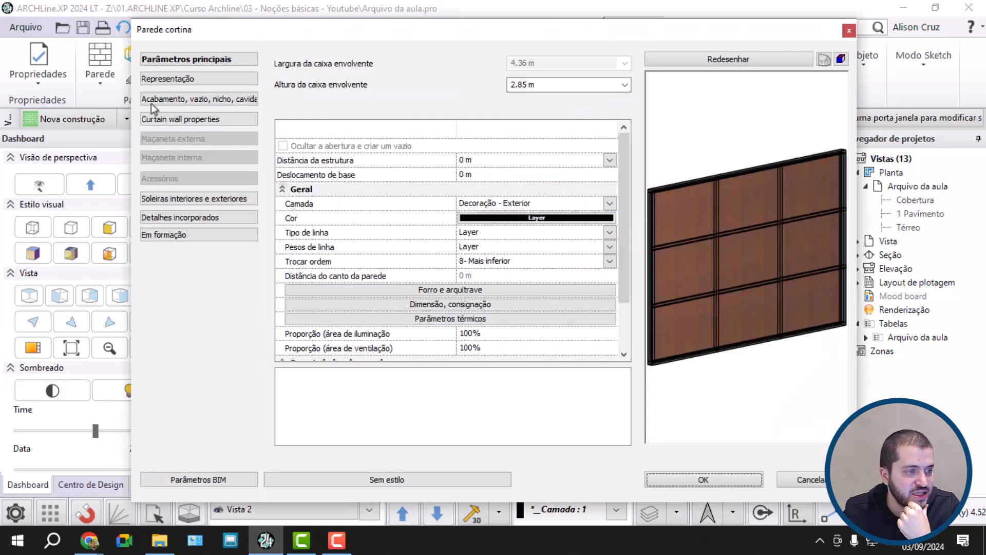
left_click(185, 120)
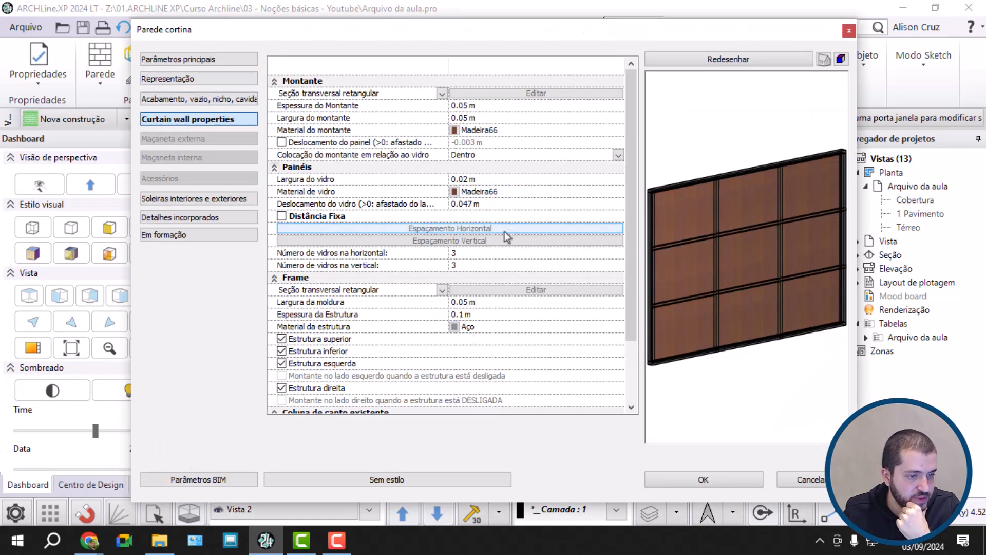
left_click(483, 154)
left_click(464, 189)
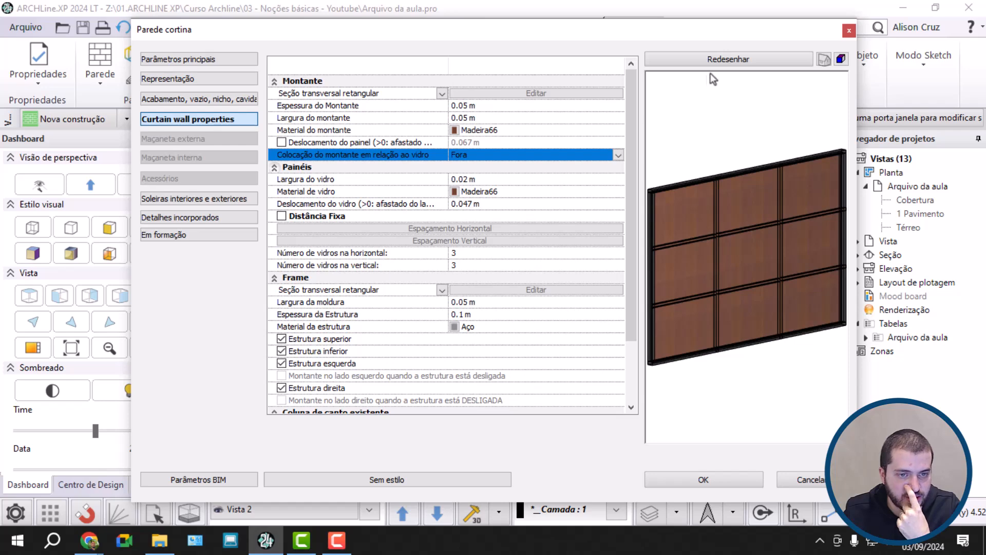
left_click(719, 59)
left_click(717, 473)
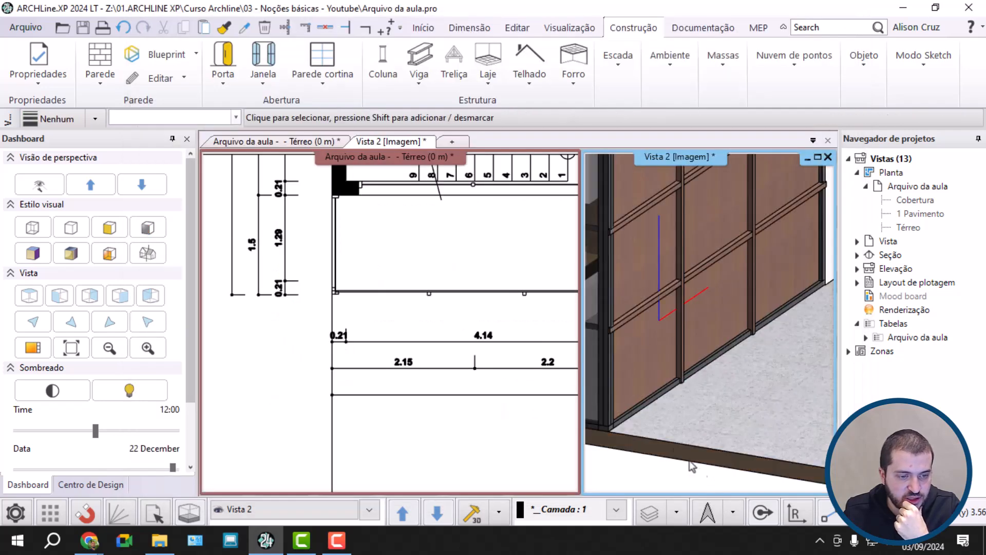
Reopen the front curtain wall's properties and enable fixed distance (Distância Fixa) for its panels
scroll(688, 308, "down", 8)
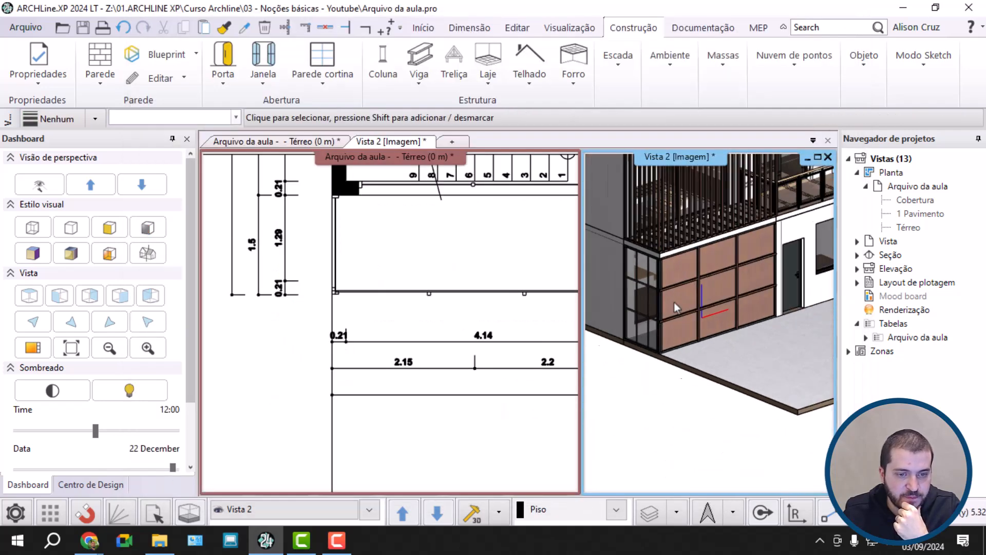
scroll(717, 288, "up", 6)
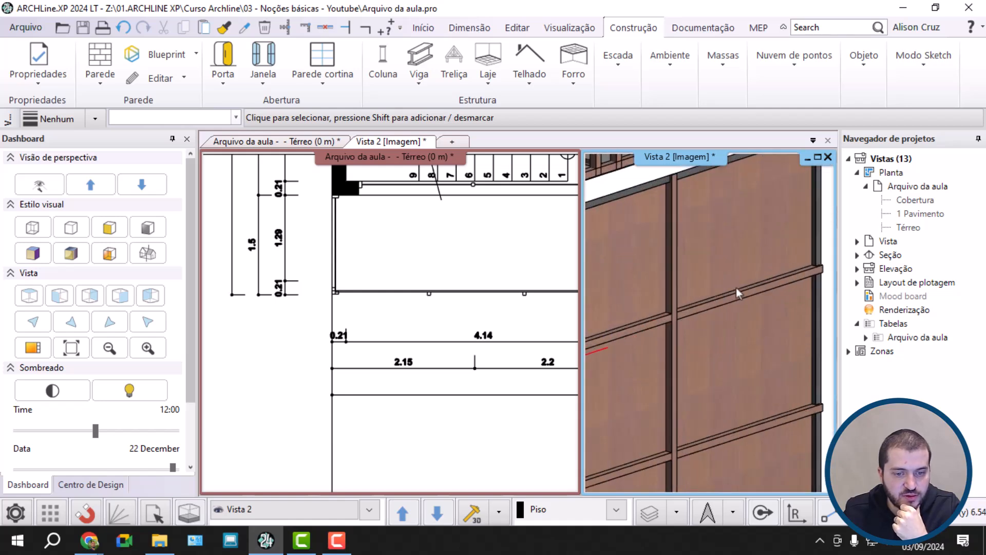
left_click(736, 287)
left_click(771, 337)
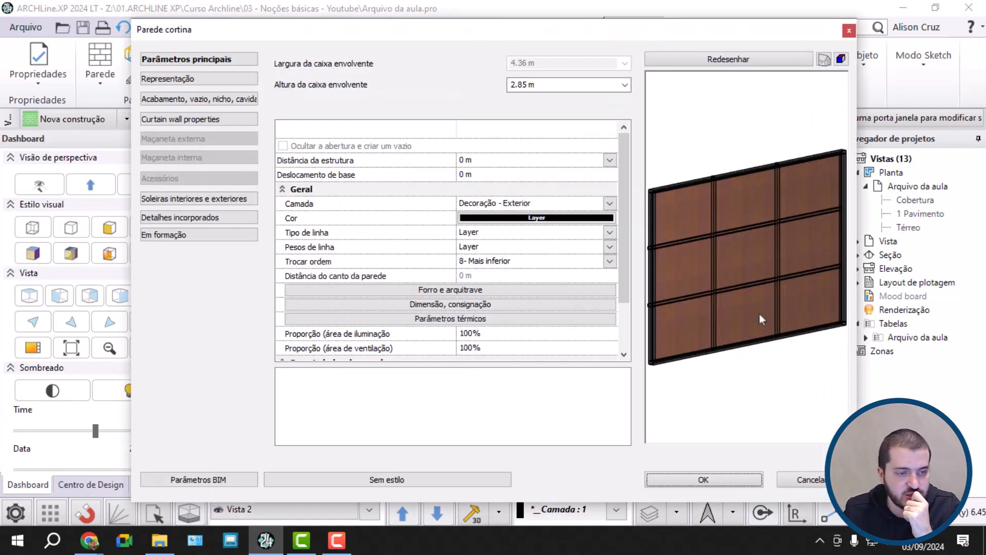
left_click(196, 103)
left_click(196, 120)
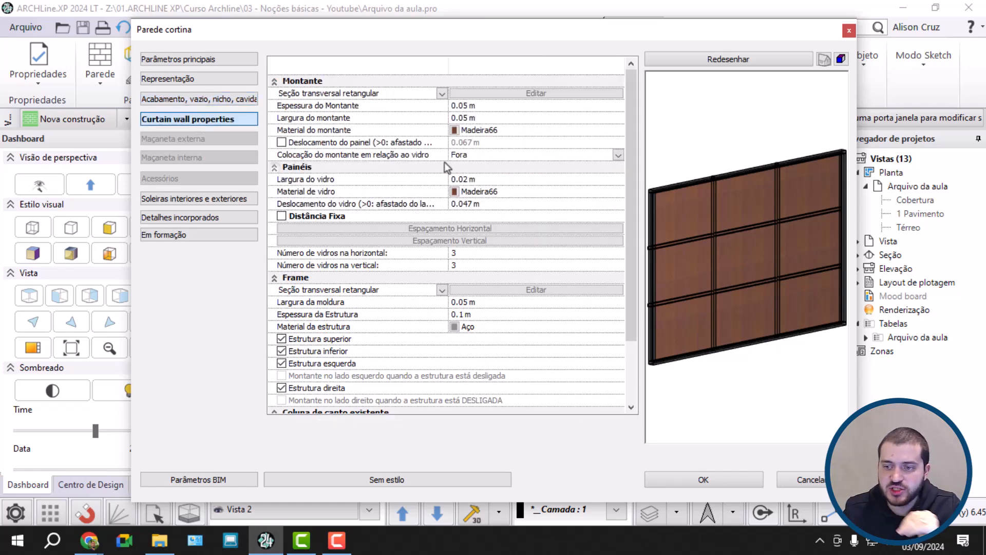
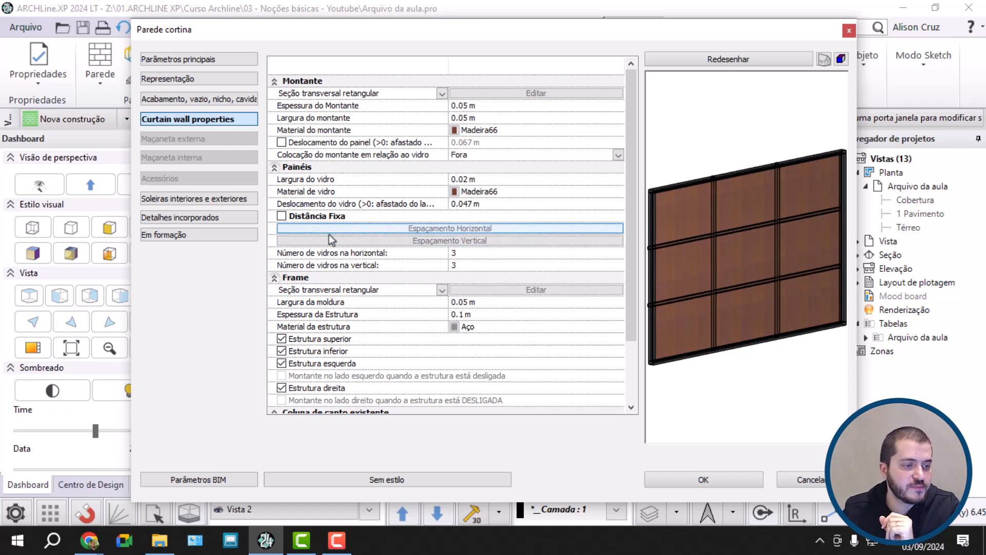
left_click(298, 218)
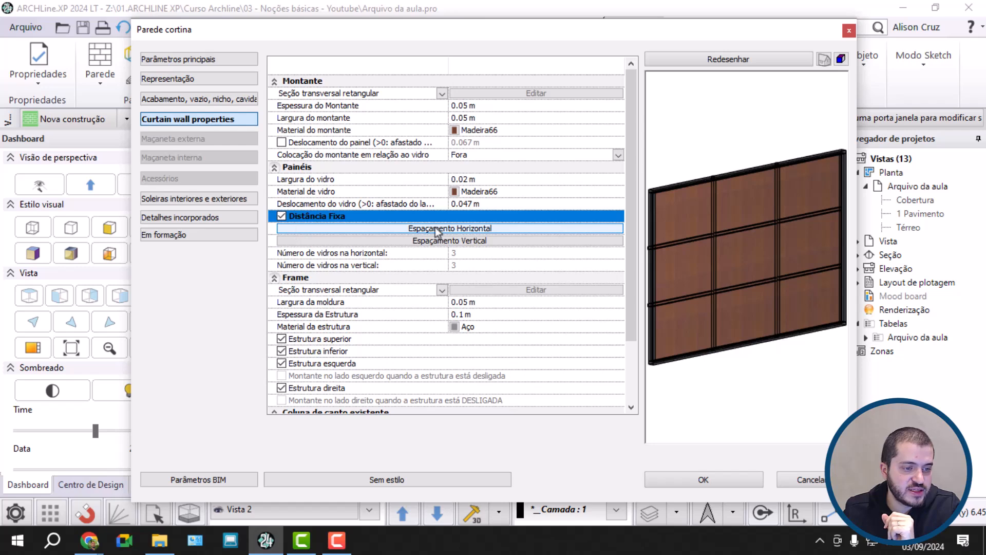
Set the front wall's horizontal spacing step to 0.1 m and check the slats in the preview
left_click(457, 229)
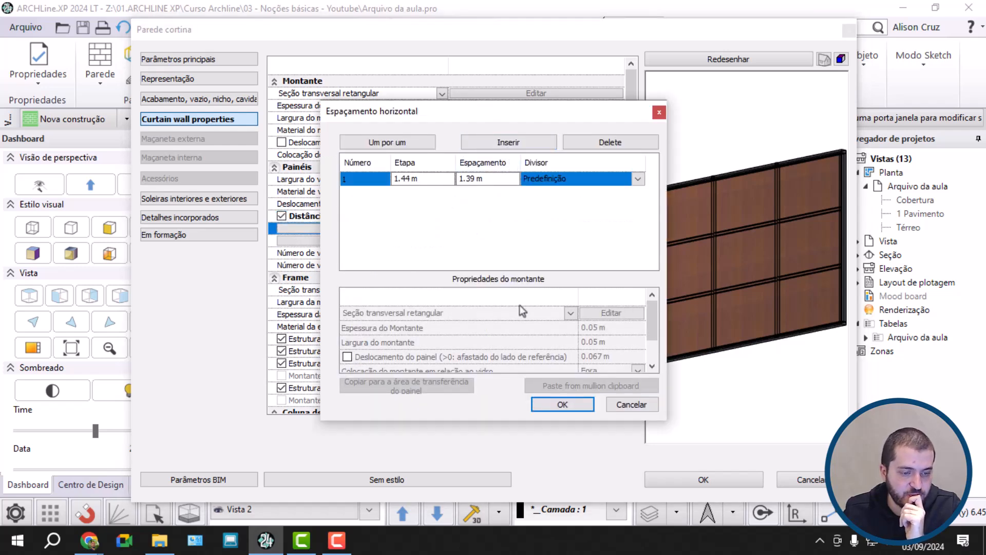
type("0.1")
key("Return")
left_click(562, 404)
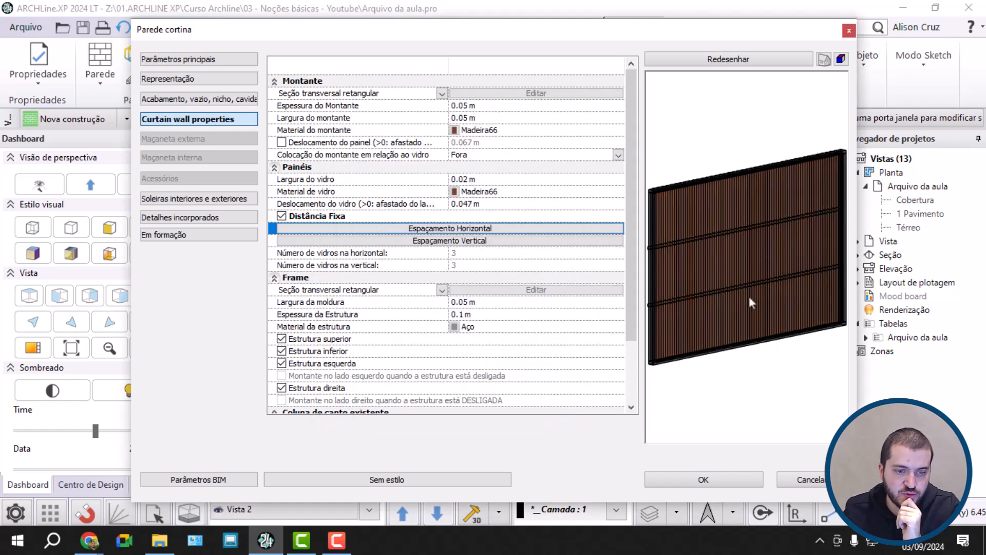
scroll(760, 221, "up", 3)
left_click_drag(745, 218, 705, 223)
Set the front wall's horizontal spacing step to 0.2 m
left_click(463, 229)
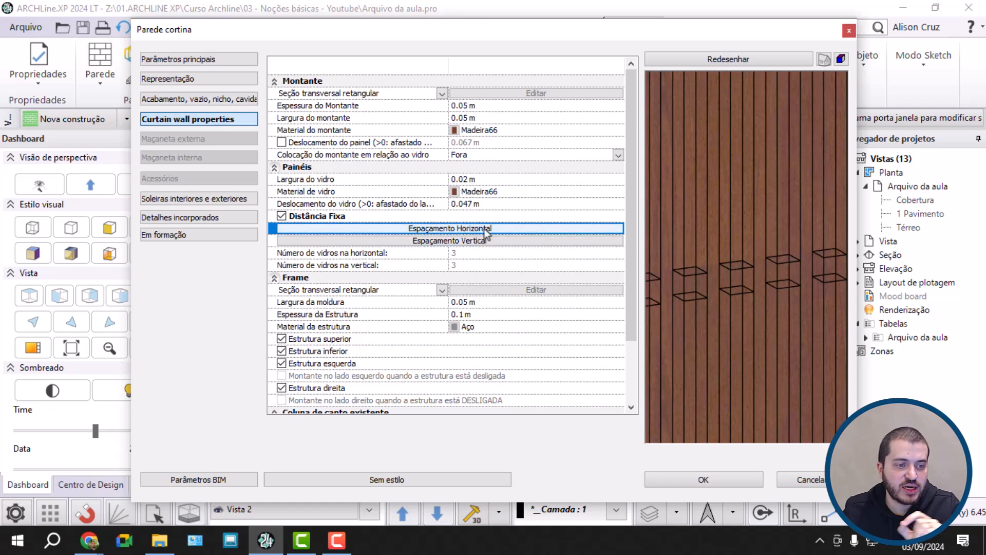
left_click(425, 183)
type("0,")
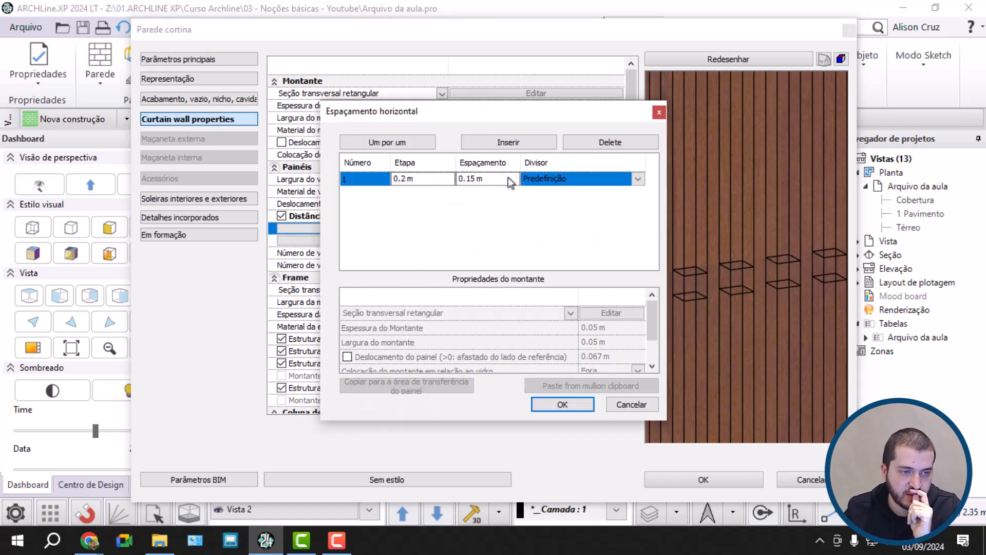
left_click(562, 405)
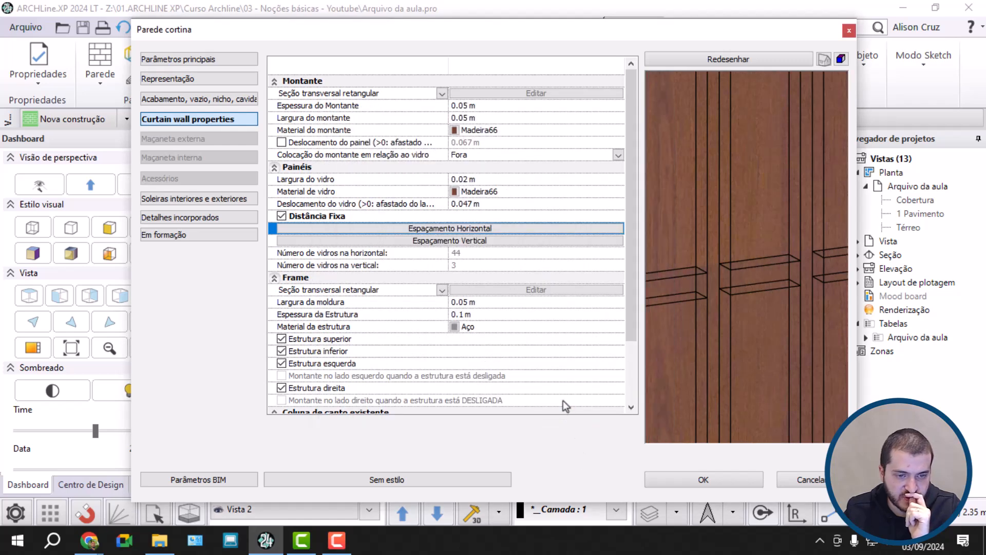
Examine the vertical slats and horizontal mullions in the preview, using both shaded and line display
scroll(732, 306, "down", 5)
scroll(752, 310, "up", 8)
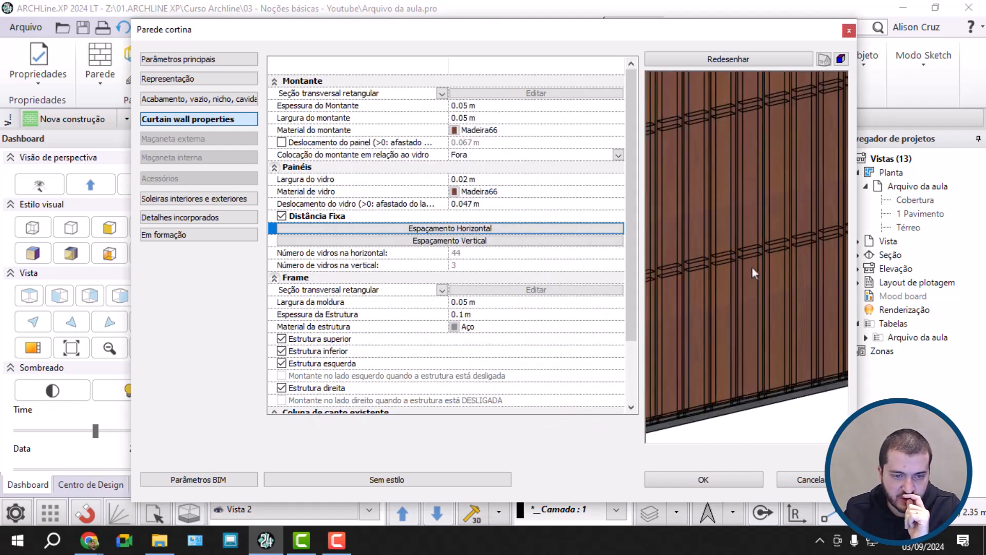
scroll(741, 285, "down", 10)
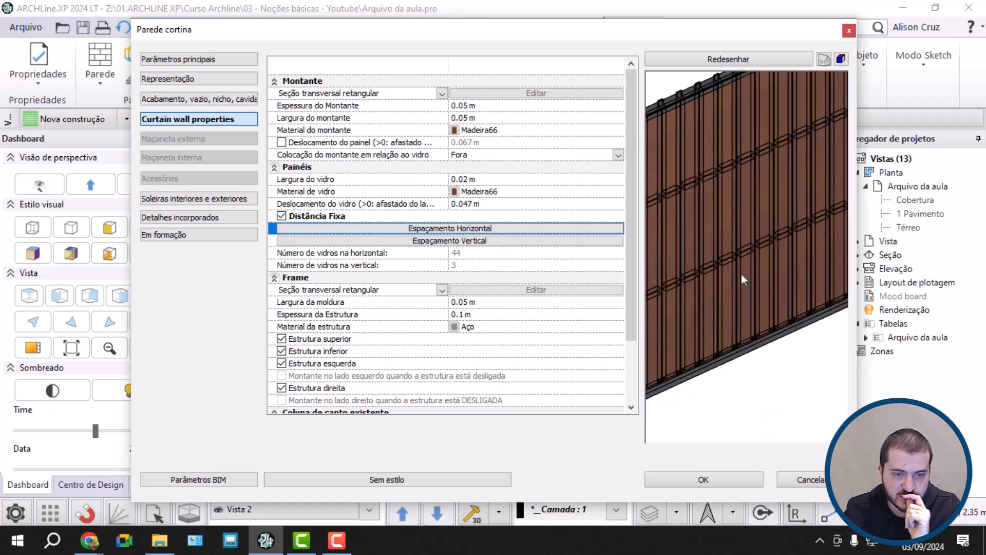
scroll(769, 273, "up", 10)
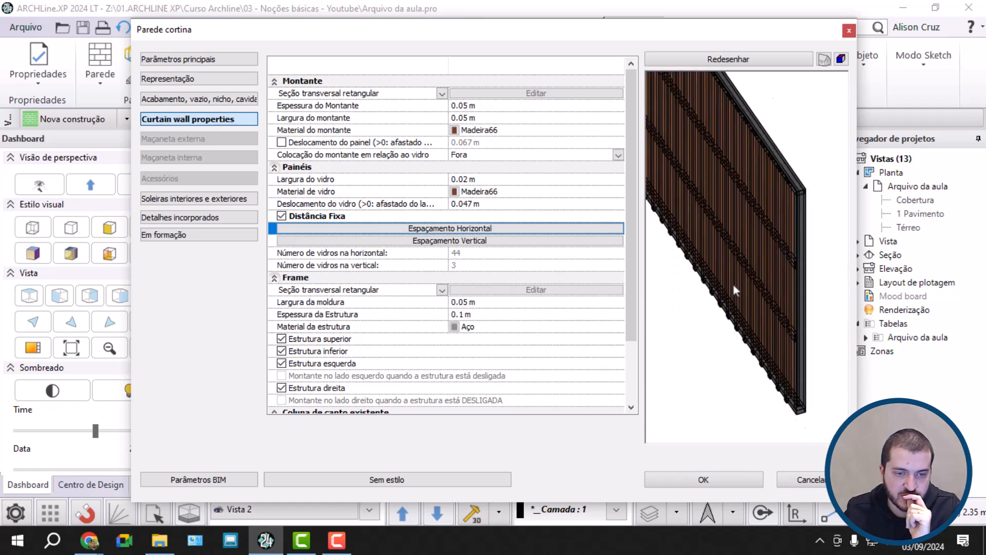
left_click(839, 59)
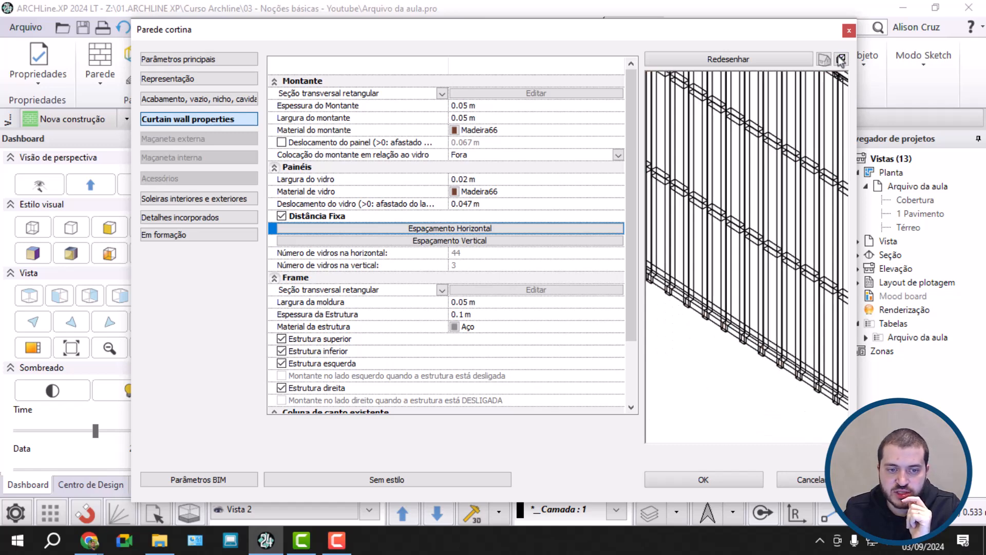
scroll(744, 275, "down", 5)
scroll(791, 314, "up", 10)
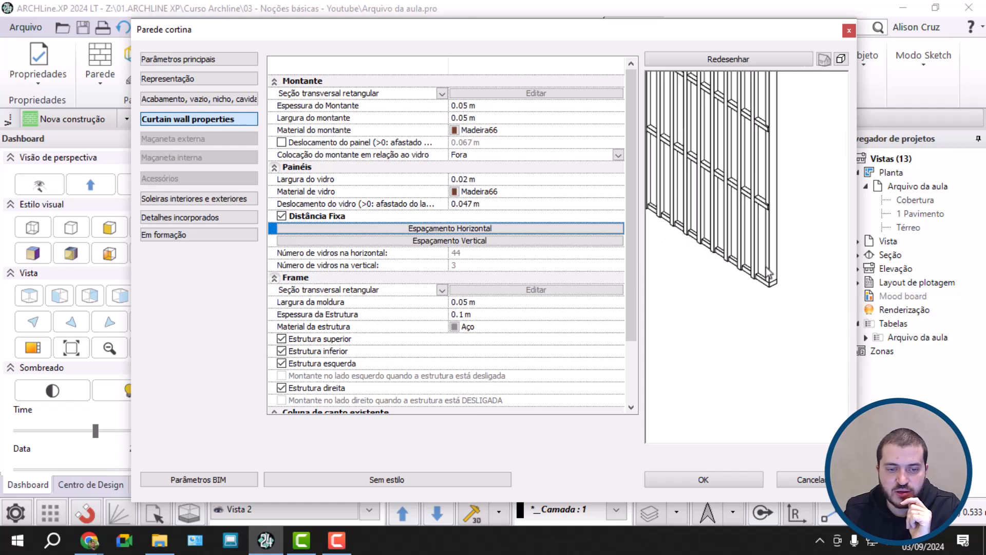
scroll(728, 202, "down", 10)
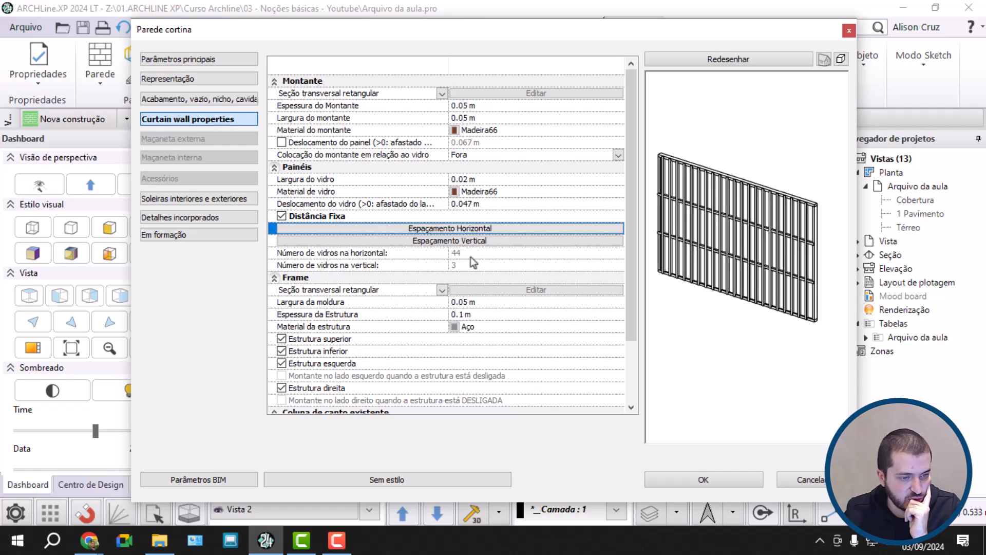
Try to delete the only entry in the front wall's vertical spacing list
left_click(454, 242)
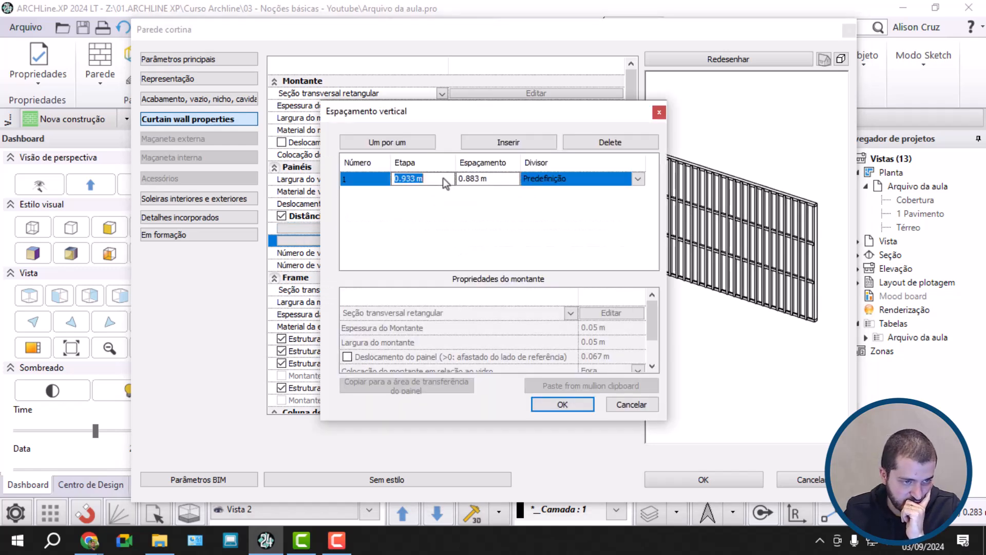
left_click(596, 145)
left_click(563, 404)
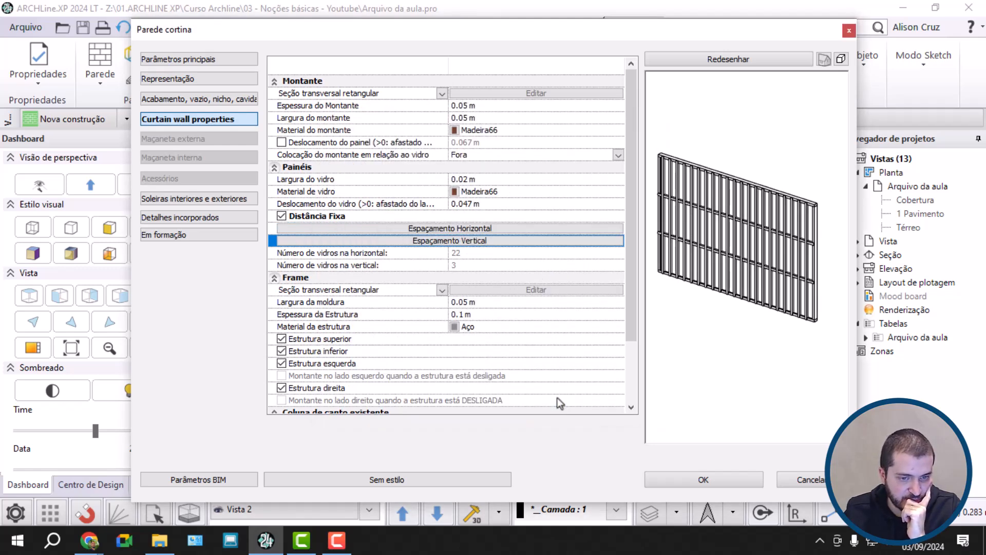
Set the vertical spacing step to 4 m to remove the horizontal mullions, and apply the curtain wall settings
left_click(494, 247)
left_click(421, 182)
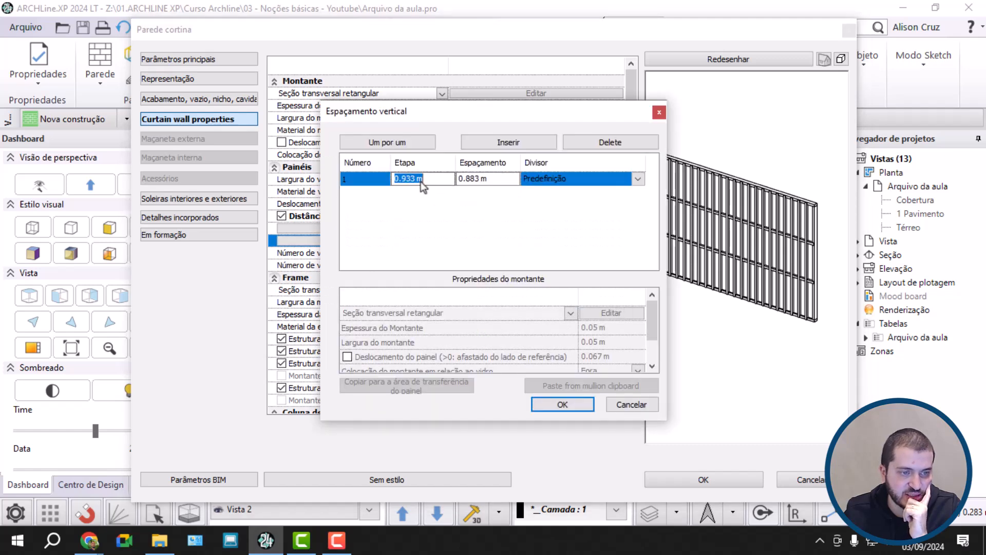
type("4")
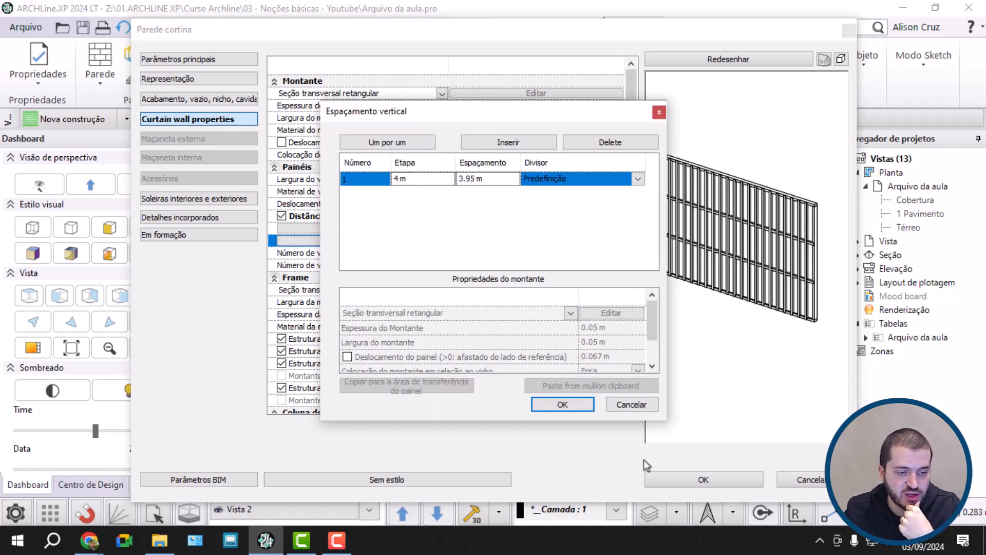
left_click(562, 404)
scroll(761, 275, "up", 5)
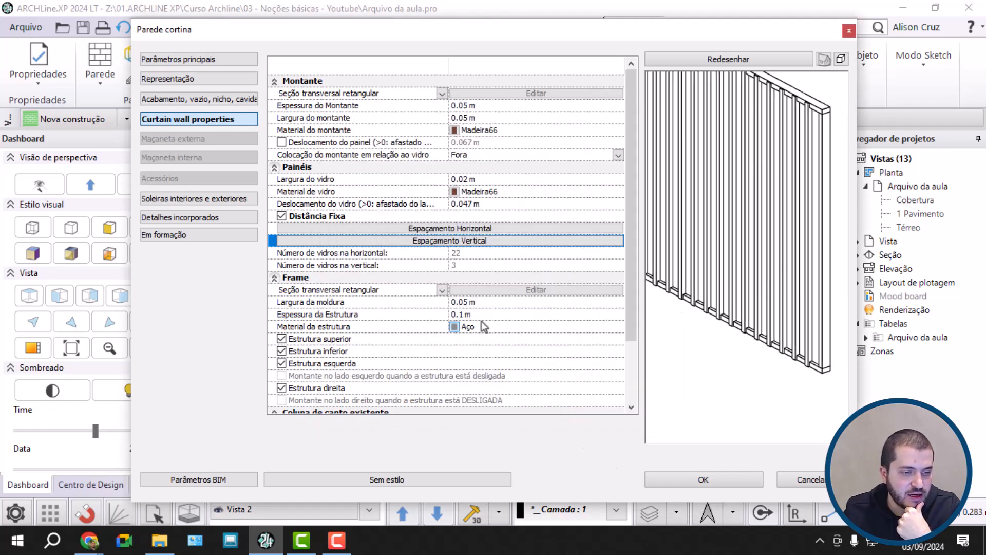
left_click(688, 482)
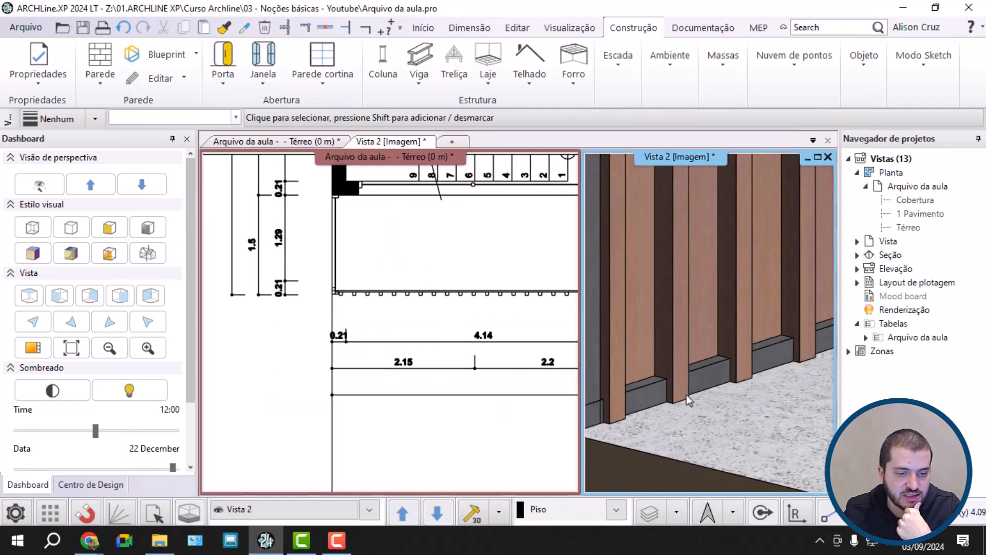
Reopen the front curtain wall's properties, turn off its top, bottom, left and right frame members, and redraw the preview
left_click(642, 395)
scroll(674, 319, "down", 5)
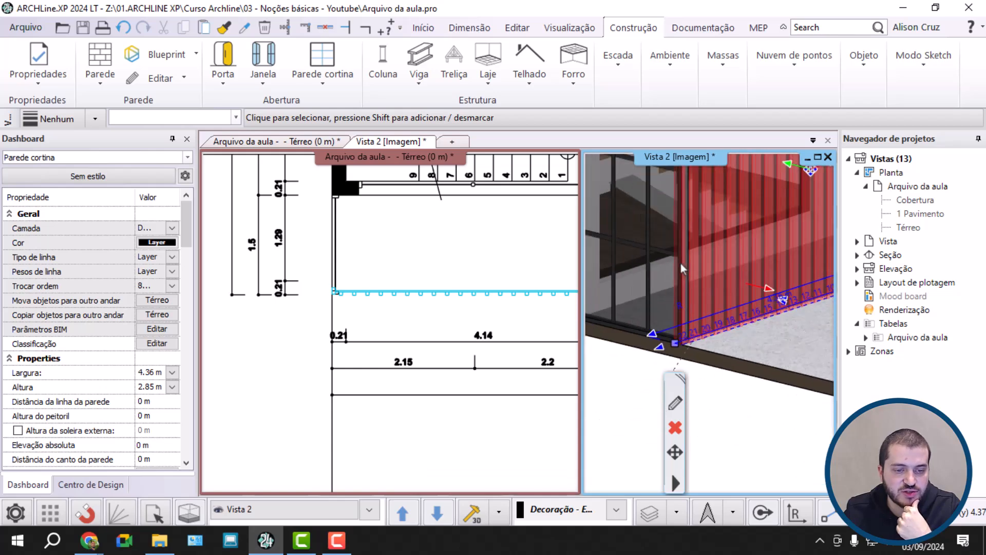
scroll(680, 262, "up", 3)
left_click(674, 407)
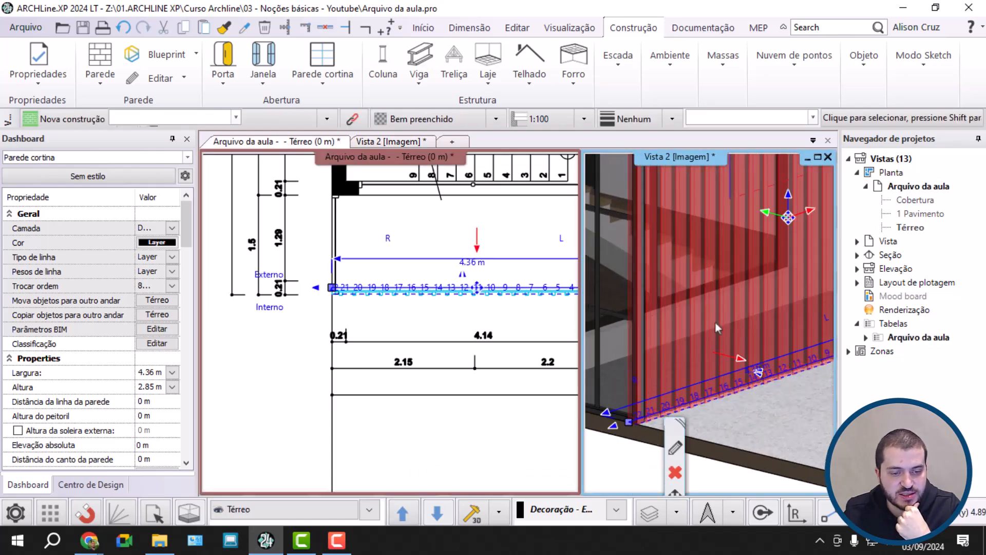
left_click(674, 447)
scroll(386, 331, "down", 2)
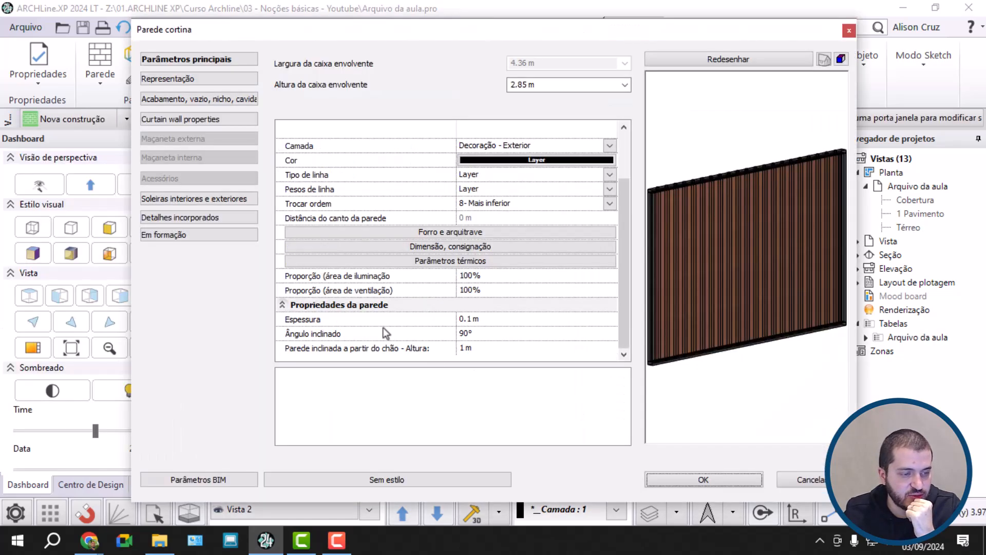
left_click(207, 100)
left_click(203, 80)
left_click(206, 97)
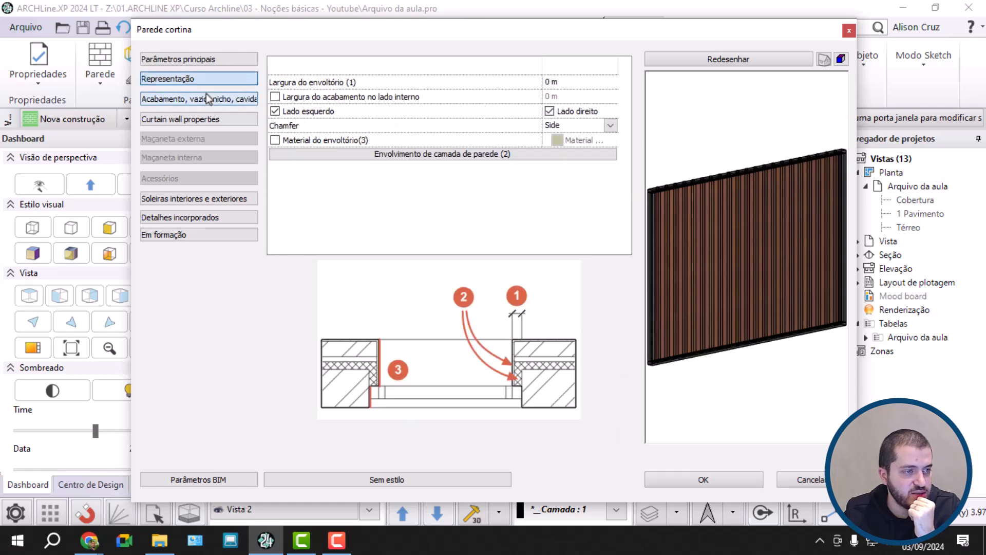
left_click(205, 119)
left_click(281, 339)
left_click(282, 350)
left_click(281, 363)
left_click(282, 388)
left_click(745, 60)
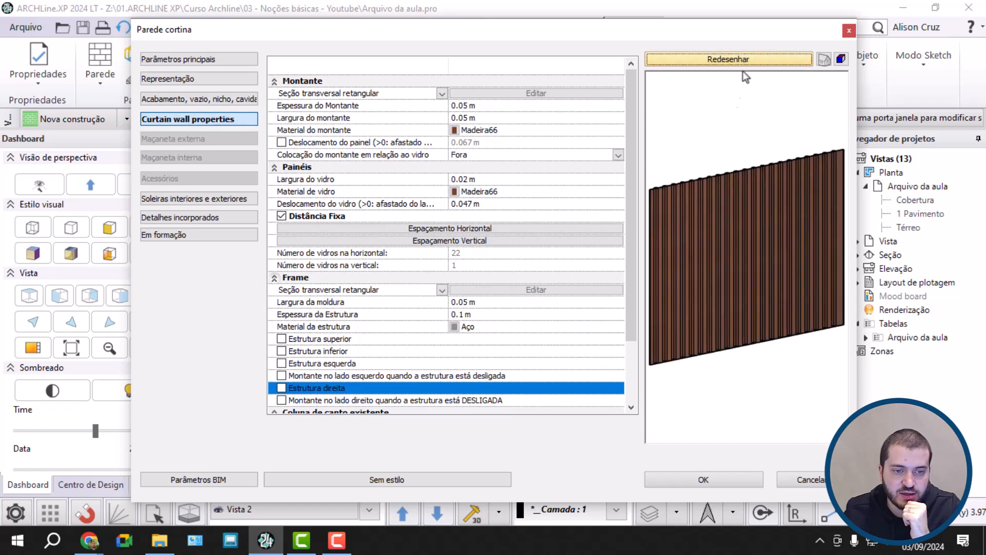
Check the slat ends in the preview, apply the frameless settings and inspect the slatted front wall in the 3D view
scroll(684, 214, "up", 6)
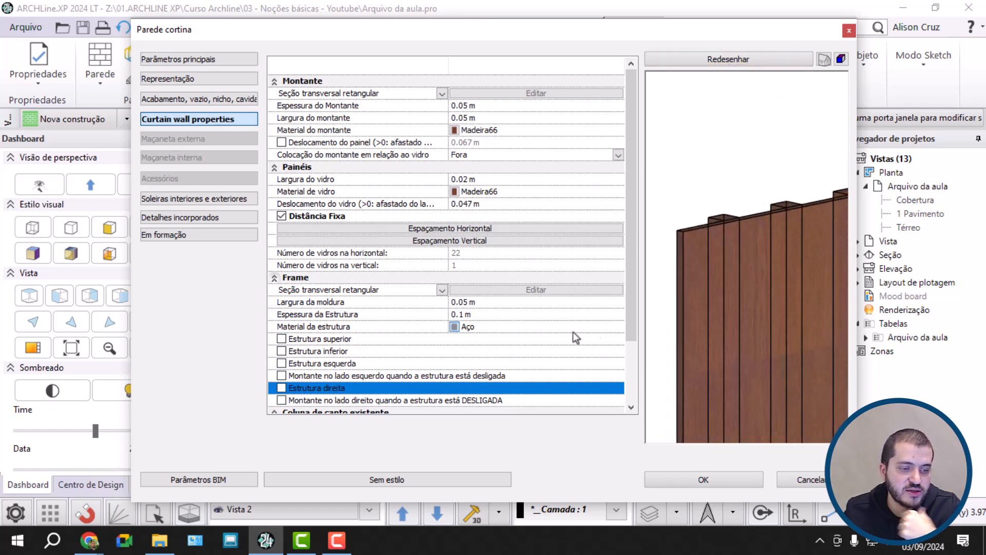
scroll(732, 285, "down", 5)
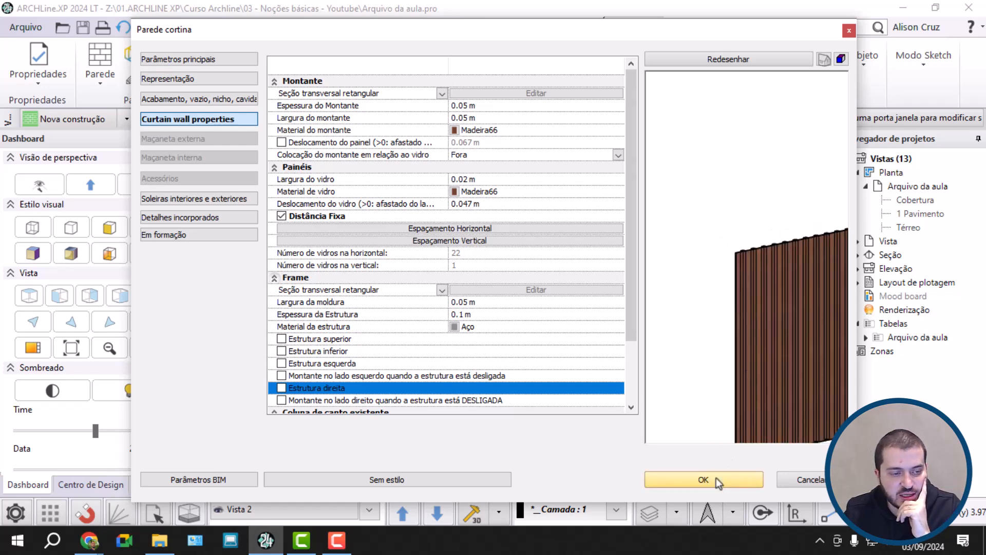
left_click(703, 480)
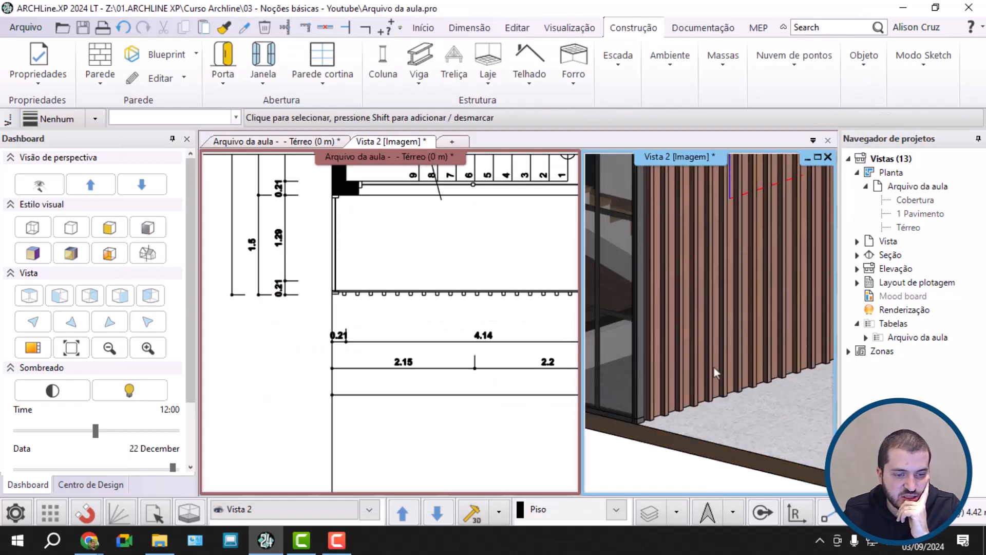
scroll(745, 309, "up", 10)
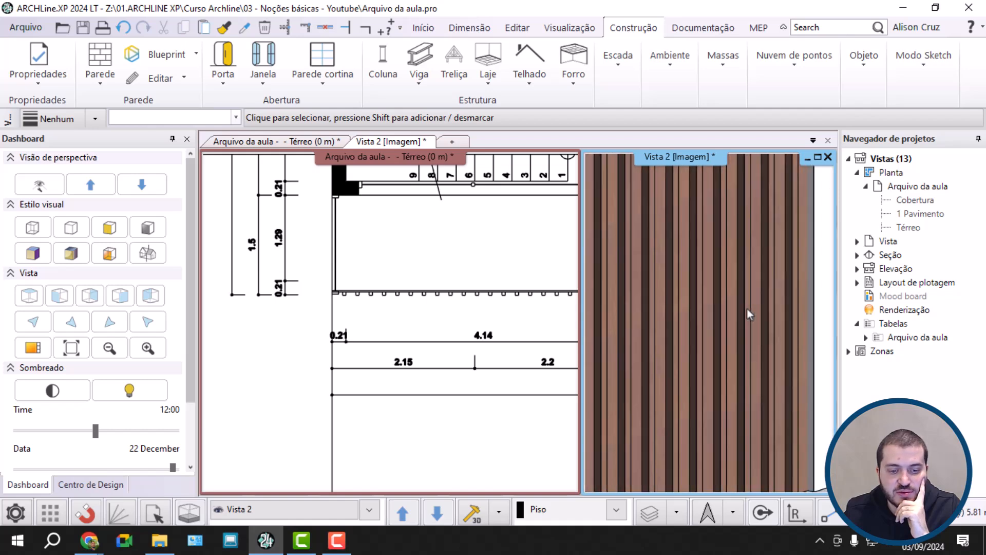
scroll(669, 337, "down", 5)
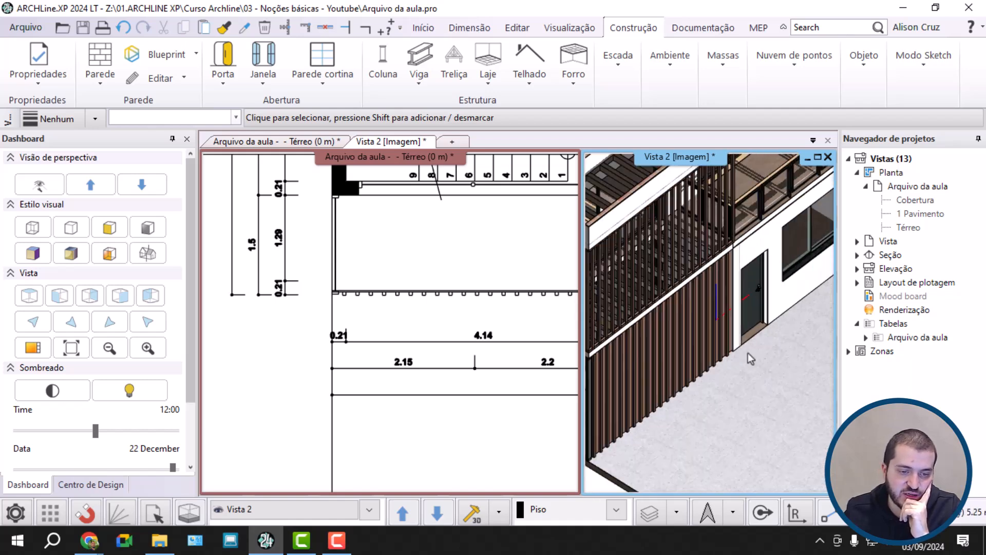
scroll(729, 312, "up", 2)
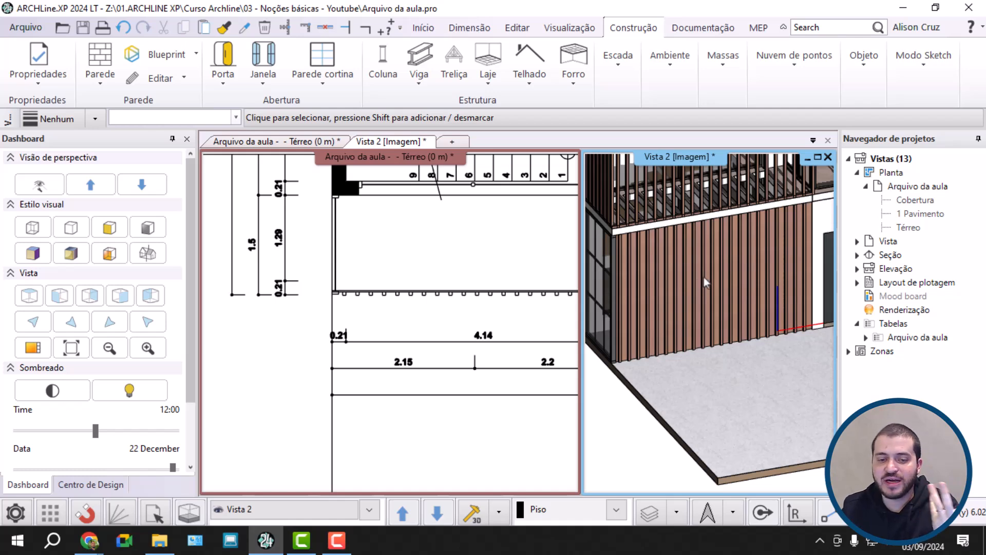
scroll(703, 276, "down", 5)
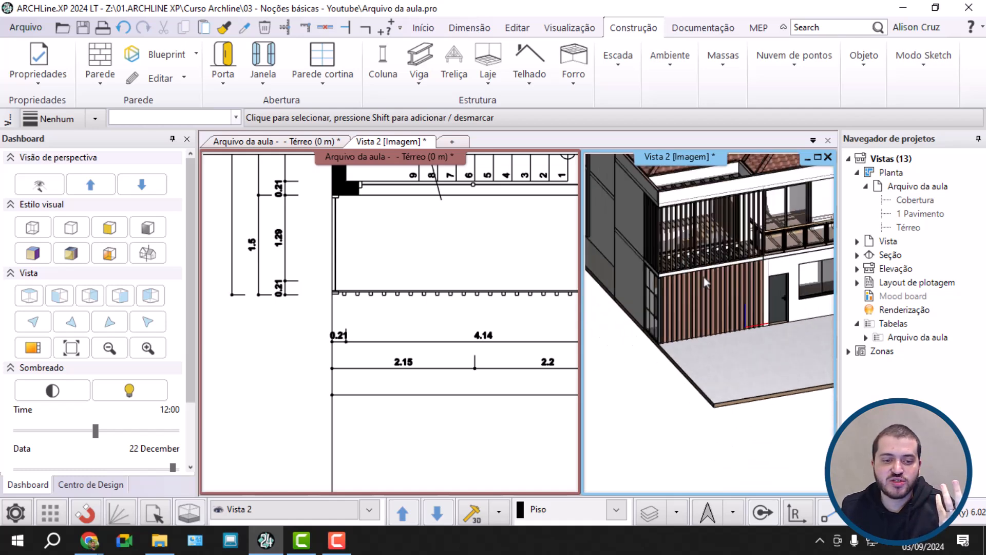
Reopen the front slatted wall's properties and place its style list beside the settings and preview
scroll(717, 297, "up", 3)
left_click(720, 310)
left_click(718, 371)
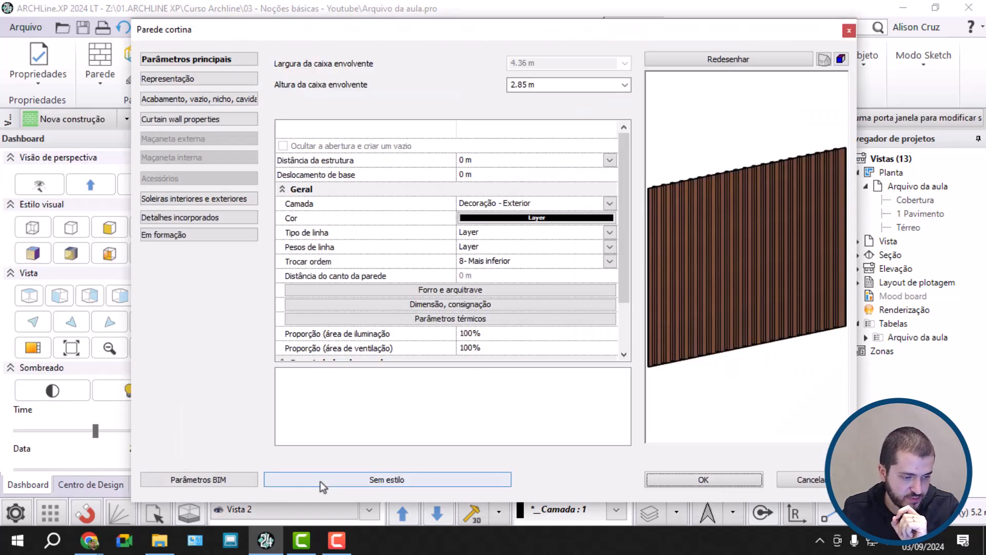
left_click(319, 482)
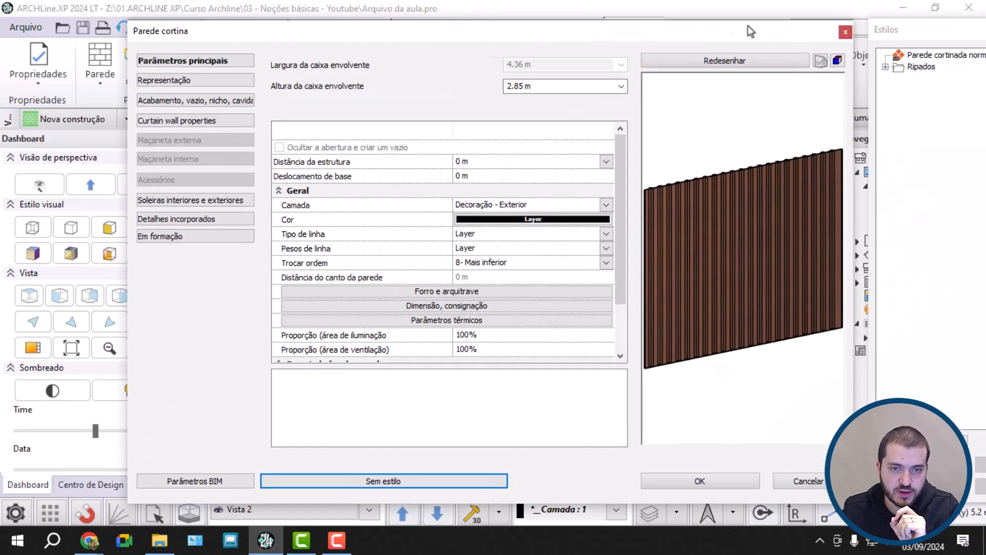
left_click_drag(756, 30, 683, 32)
left_click_drag(906, 32, 815, 28)
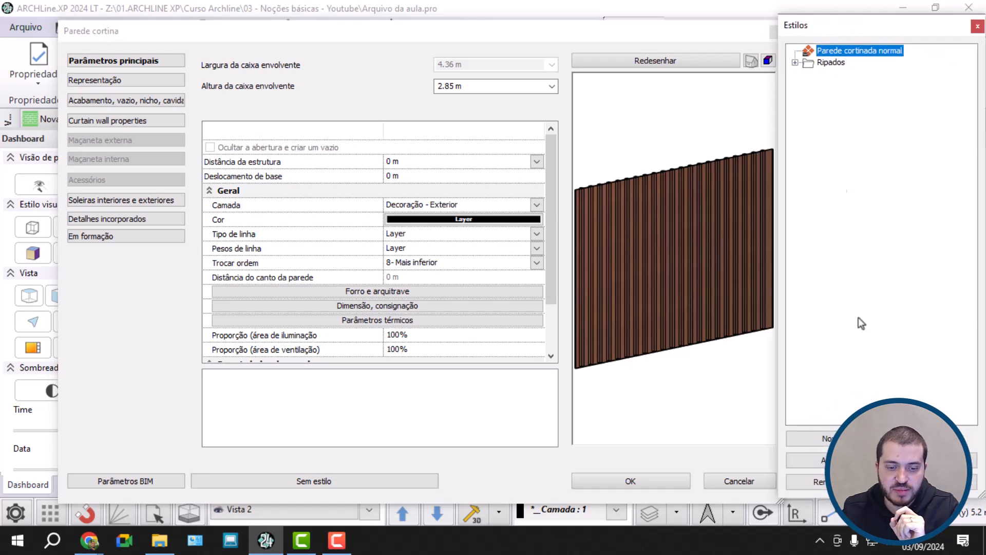
Save the current curtain wall settings as a new style named Painel Ripado, without a folder and available only in this project
left_click(807, 460)
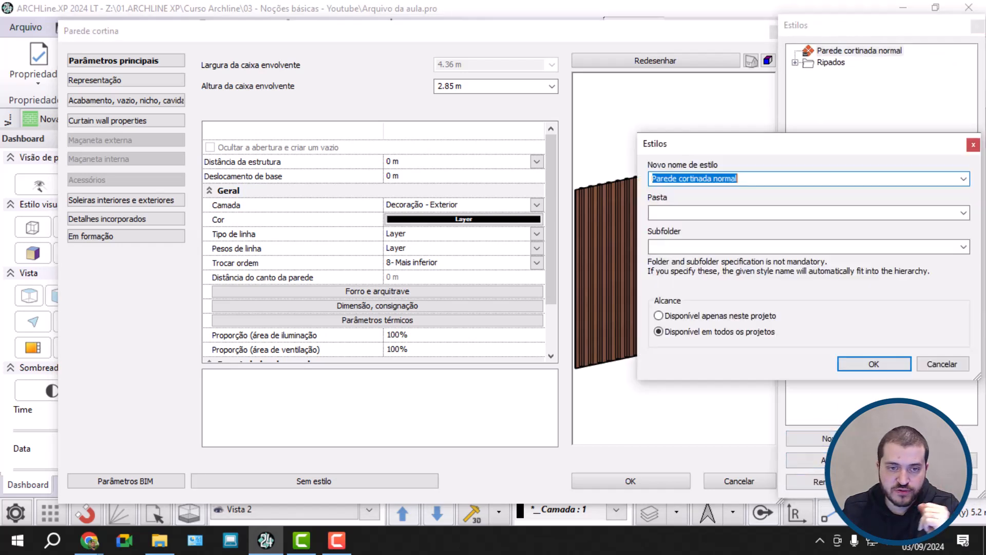
type("Painel Ripado")
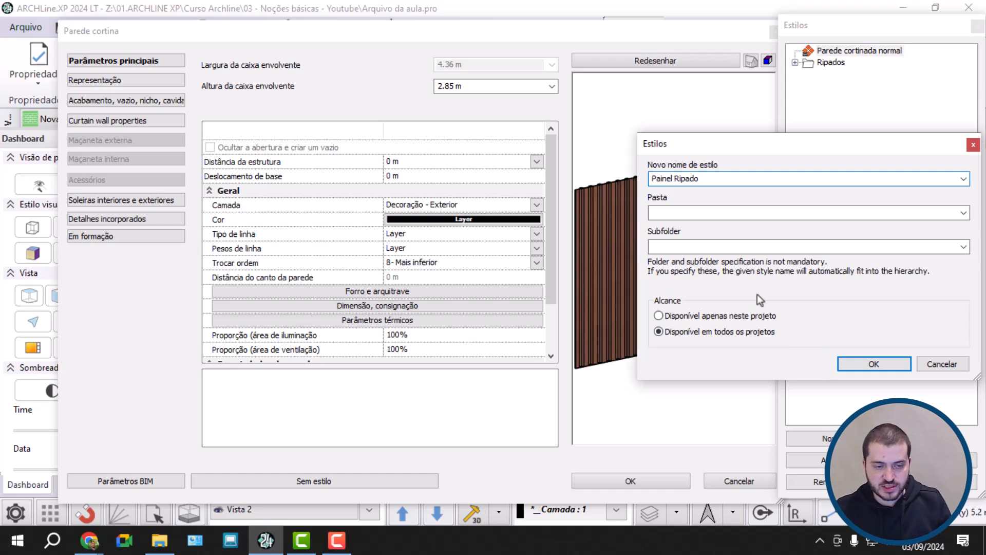
left_click(746, 213)
left_click(805, 247)
left_click(694, 317)
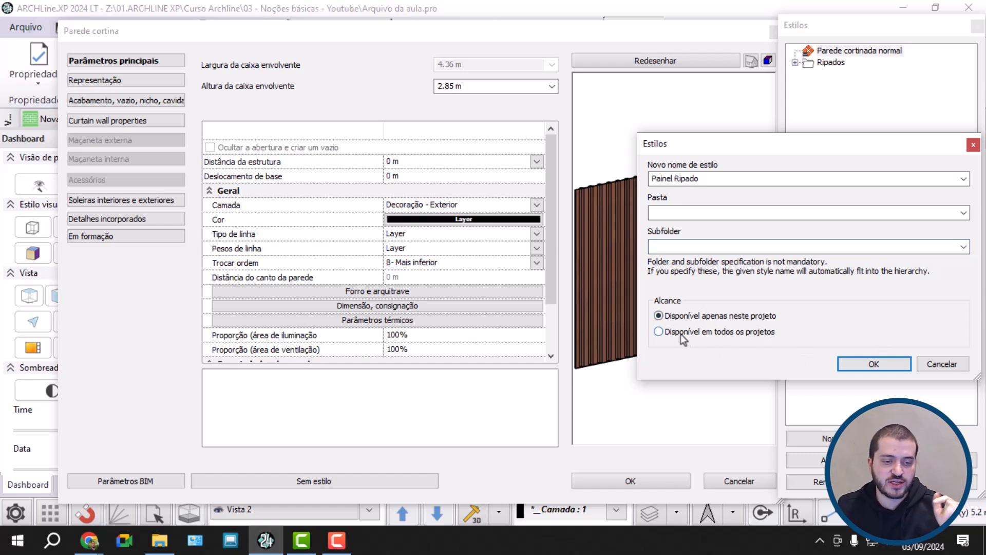
left_click(875, 363)
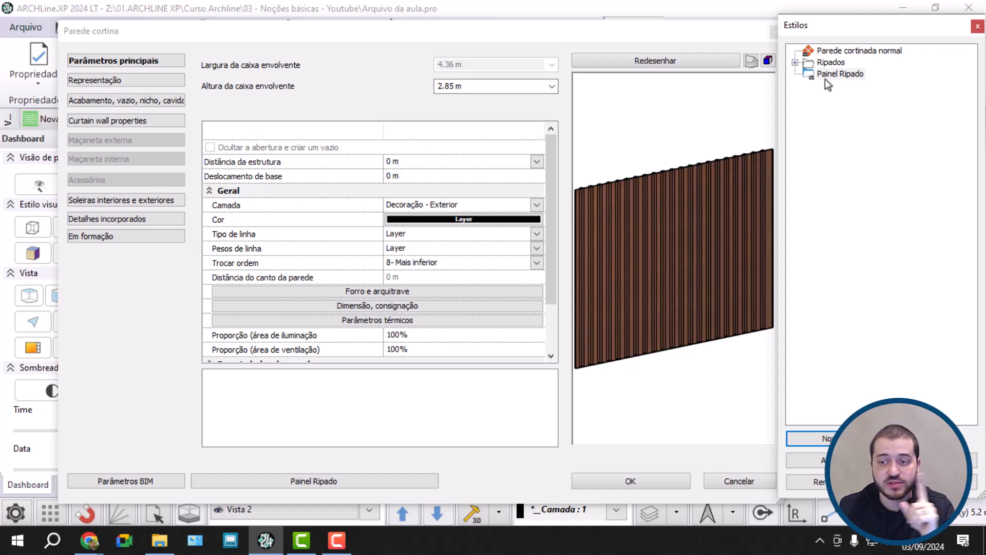
Set the curtain wall's glass panel width to 0 and redraw the preview
left_click(164, 203)
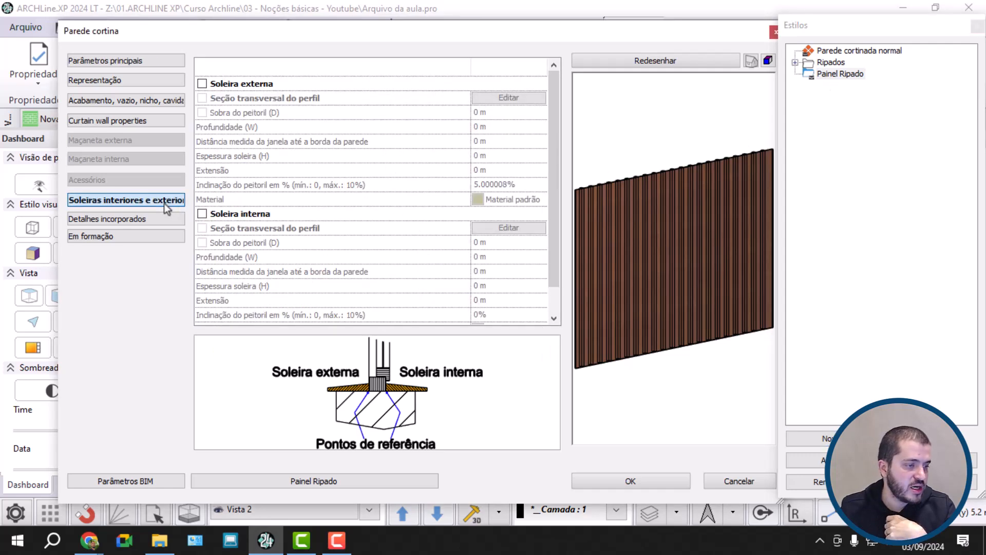
left_click(128, 121)
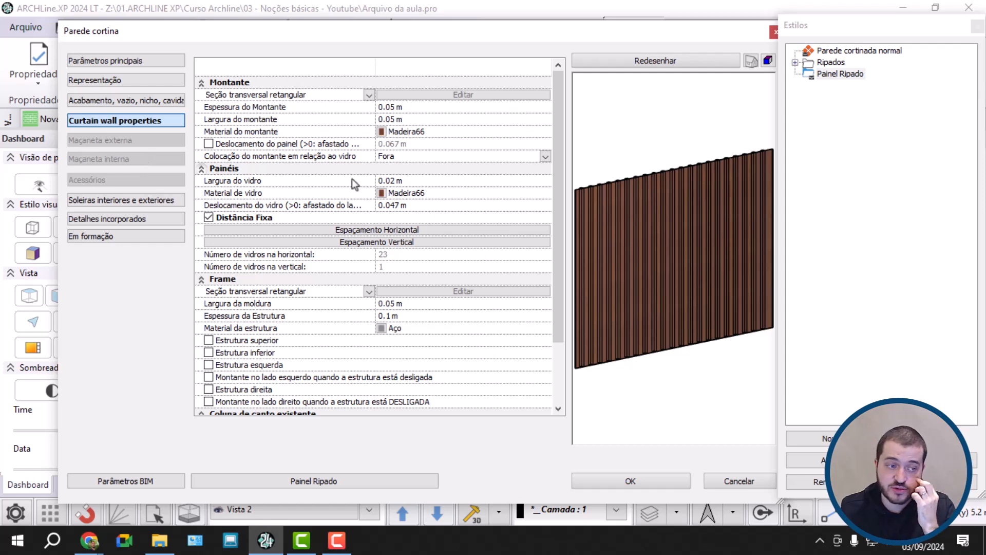
left_click(422, 183)
type("0")
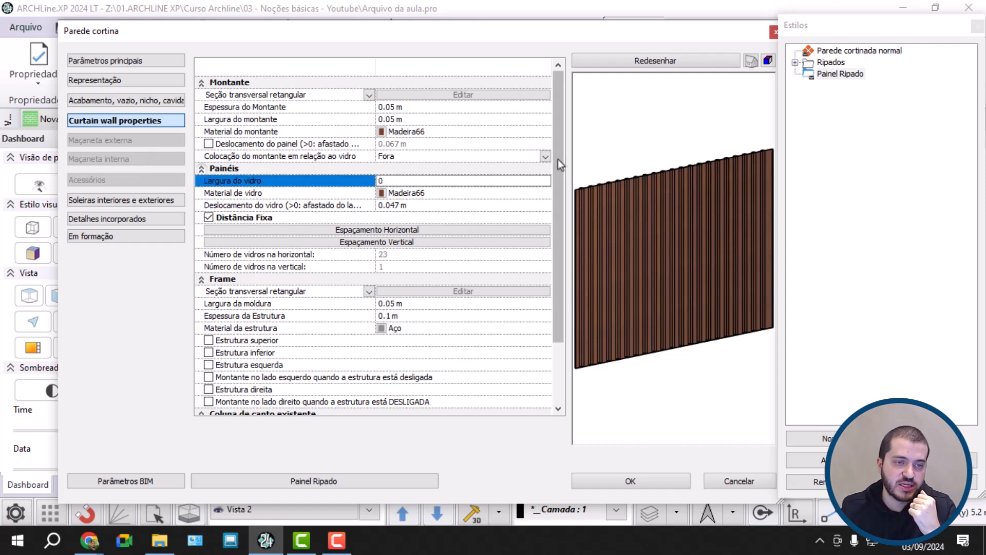
left_click(602, 63)
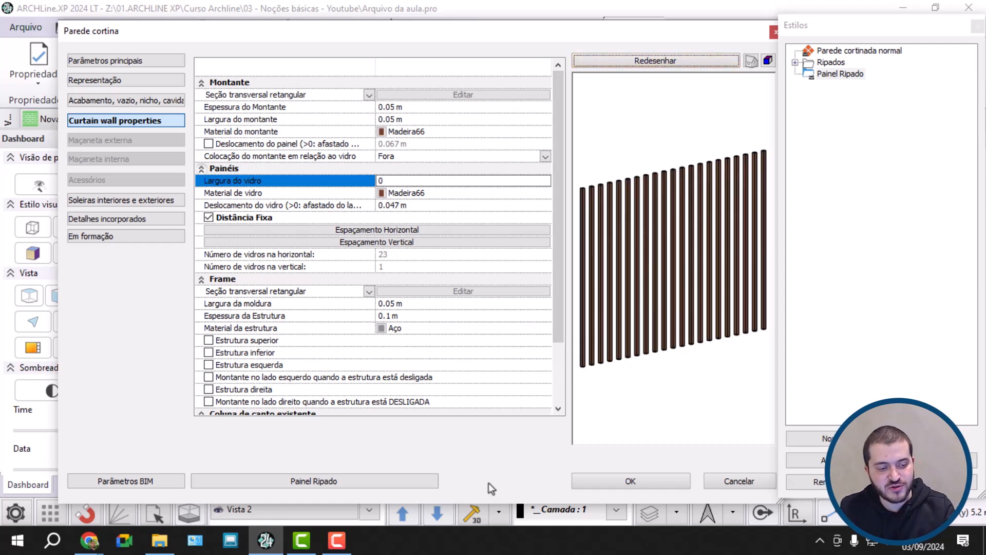
Save the panel-less settings as a project-only style named Brise Ripado and apply them to the front wall
left_click(267, 481)
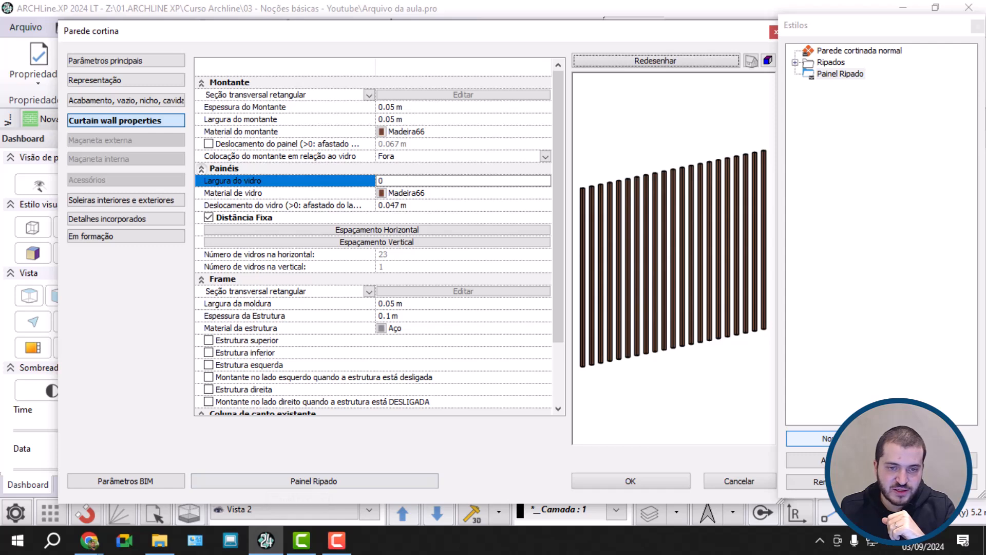
type("Brise Ripado")
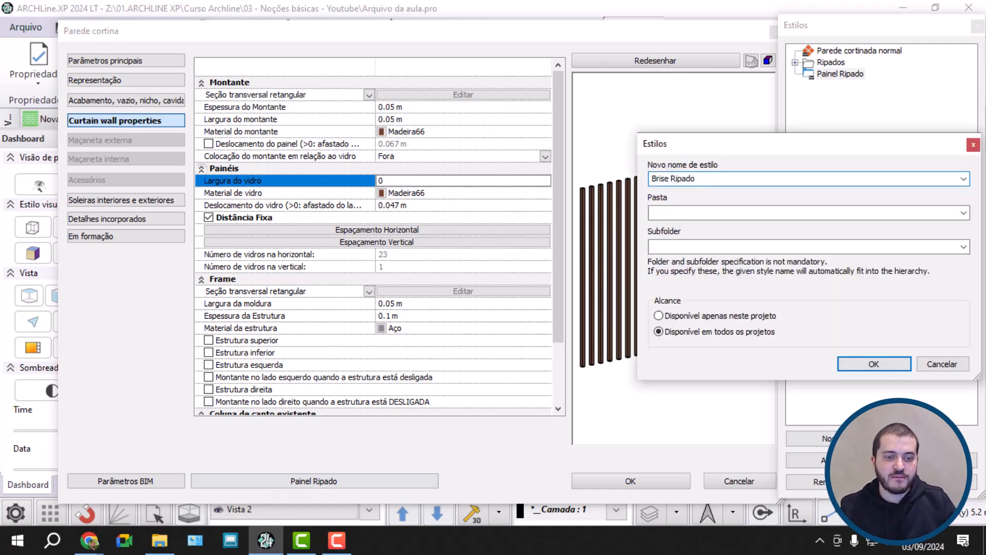
left_click(747, 317)
left_click(848, 365)
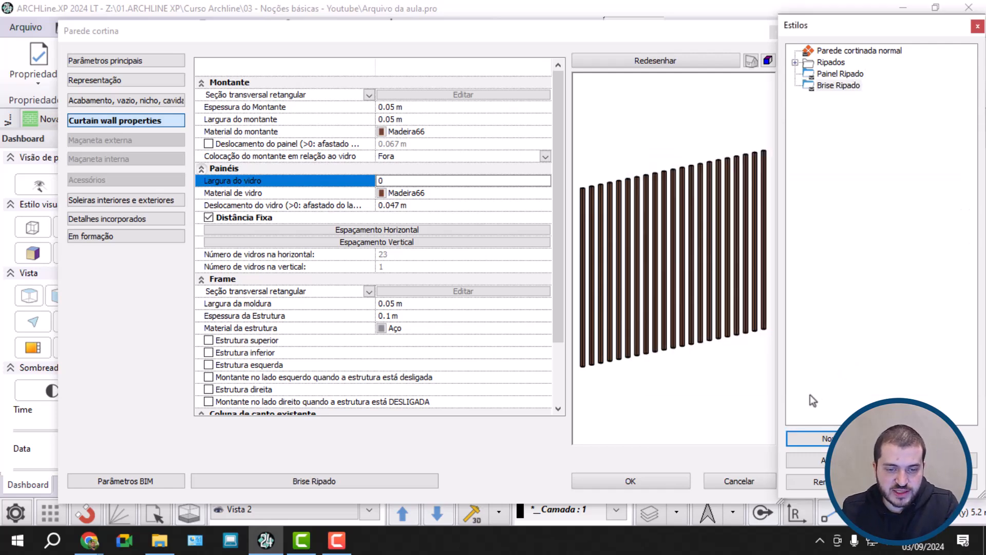
left_click(675, 482)
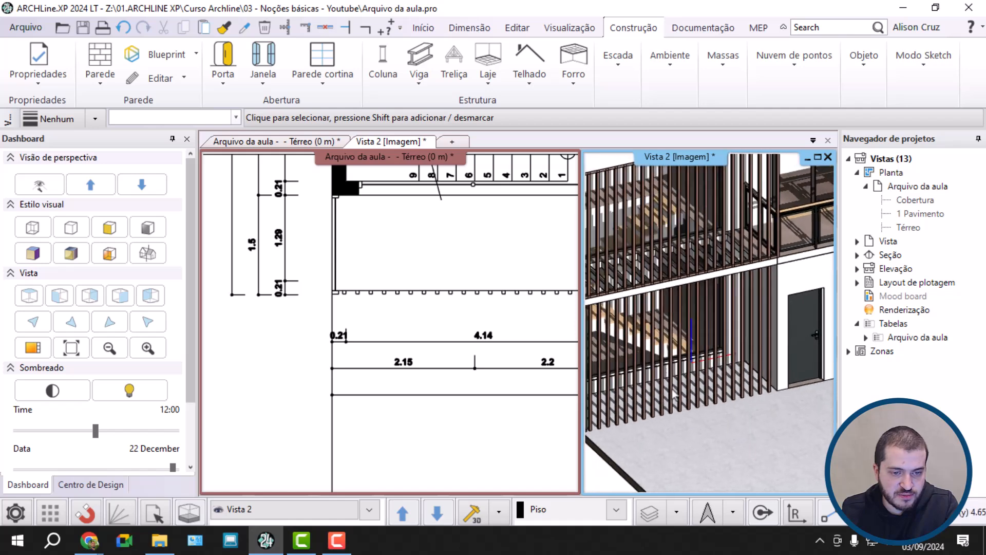
Apply the Brise Ripado style to the short side curtain wall, keeping its previously defined dimensions
scroll(674, 395, "down", 4)
middle_click_drag(674, 395, 694, 354)
scroll(675, 349, "up", 5)
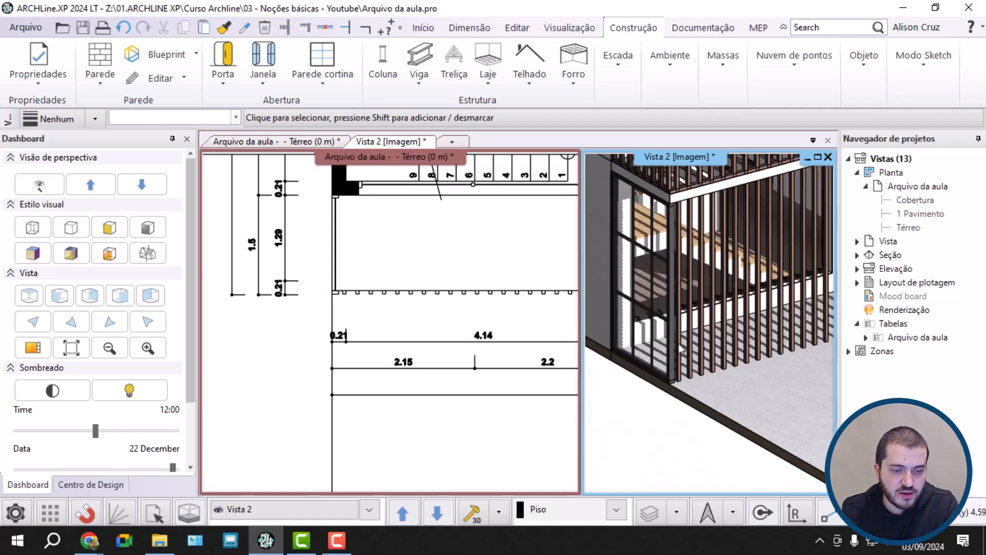
left_click(687, 350)
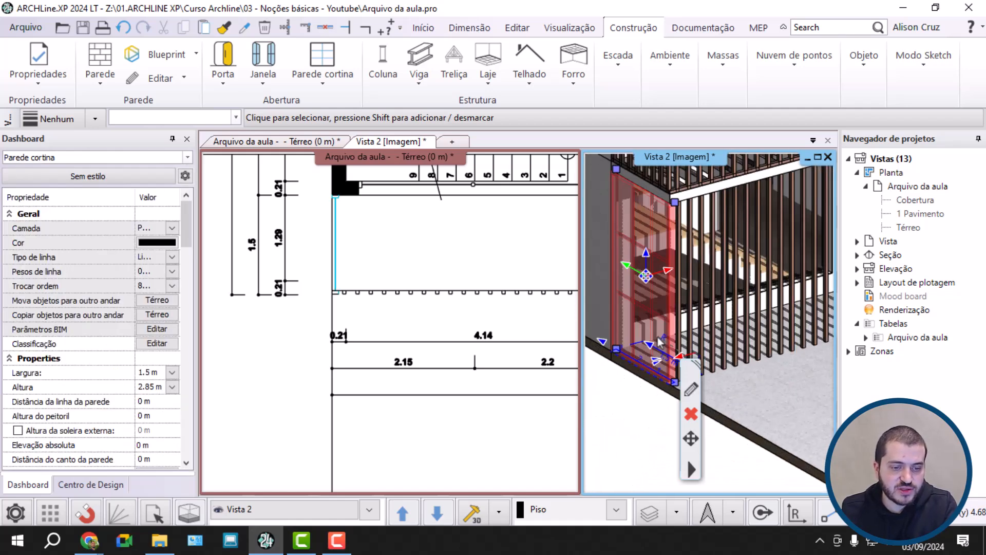
left_click(109, 177)
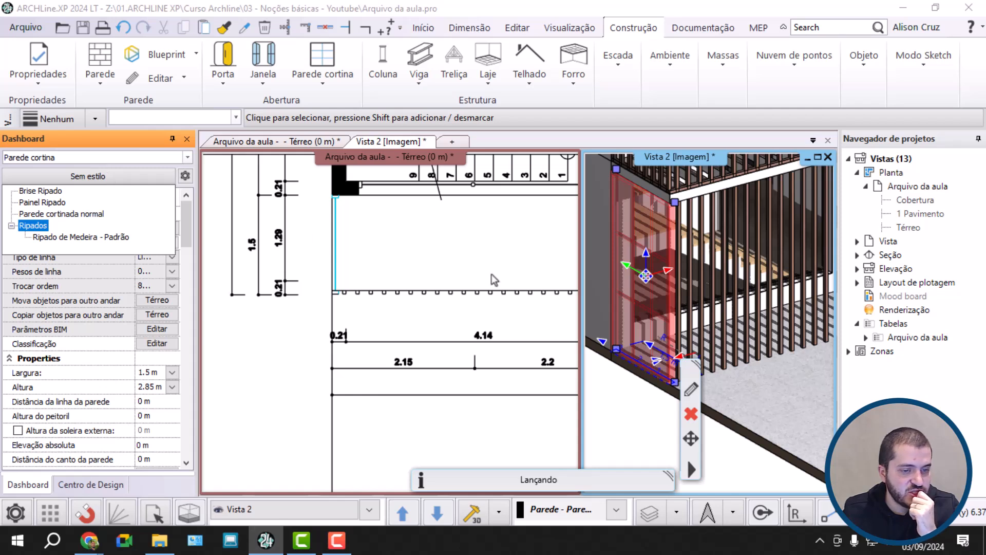
left_click(49, 192)
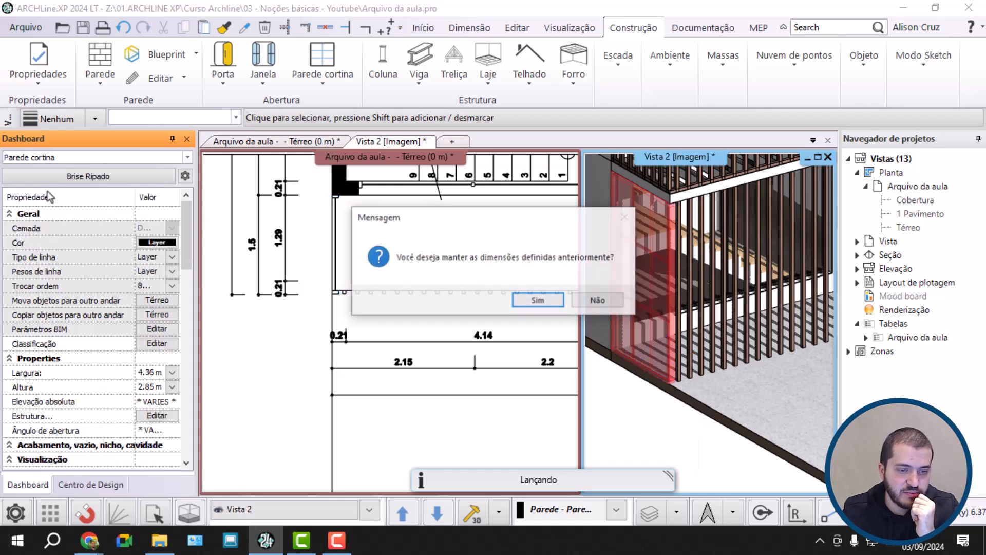
left_click(538, 301)
Examine the slatted L-shaped enclosure and its corner from several angles in the 3D view
scroll(673, 251, "up", 2)
mouse_move(674, 250)
middle_mouse_down()
mouse_move(747, 244)
mouse_move(671, 242)
middle_mouse_up()
scroll(672, 248, "down", 6)
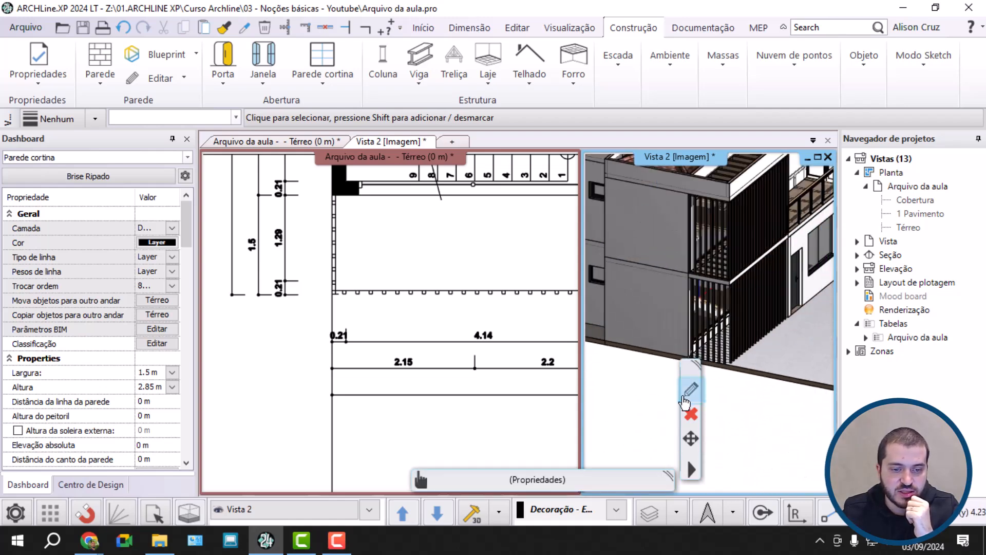
left_click(636, 403)
scroll(752, 321, "up", 4)
middle_click_drag(750, 317, 723, 302)
scroll(643, 308, "down", 6)
scroll(643, 310, "down", 5)
middle_click_drag(679, 349, 736, 334)
scroll(736, 334, "up", 4)
Define a two-point perspective view inside the ground-floor living room, looking from near the entrance door towards the opposite exterior wall
middle_click(452, 284)
middle_click(451, 284)
scroll(378, 334, "up", 8)
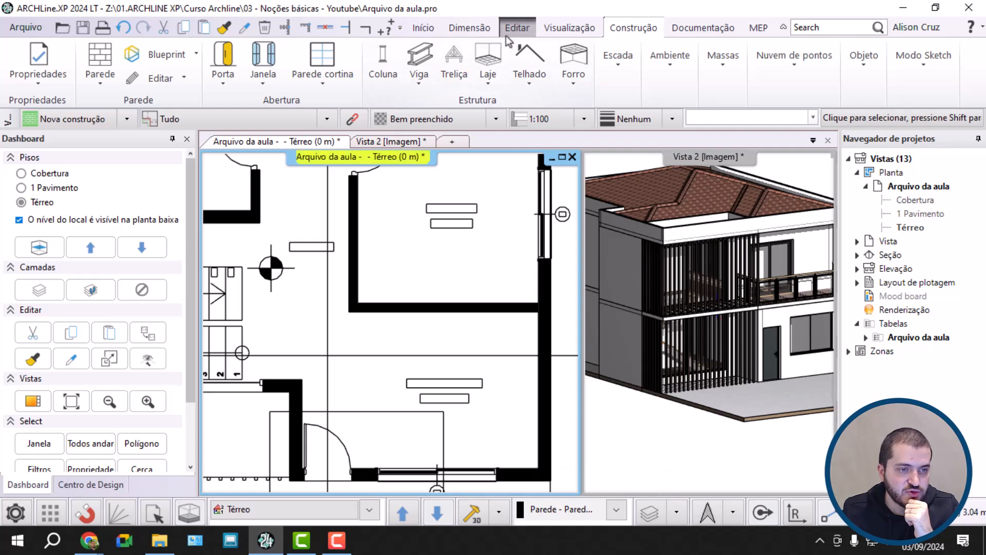
left_click(569, 27)
left_click(295, 72)
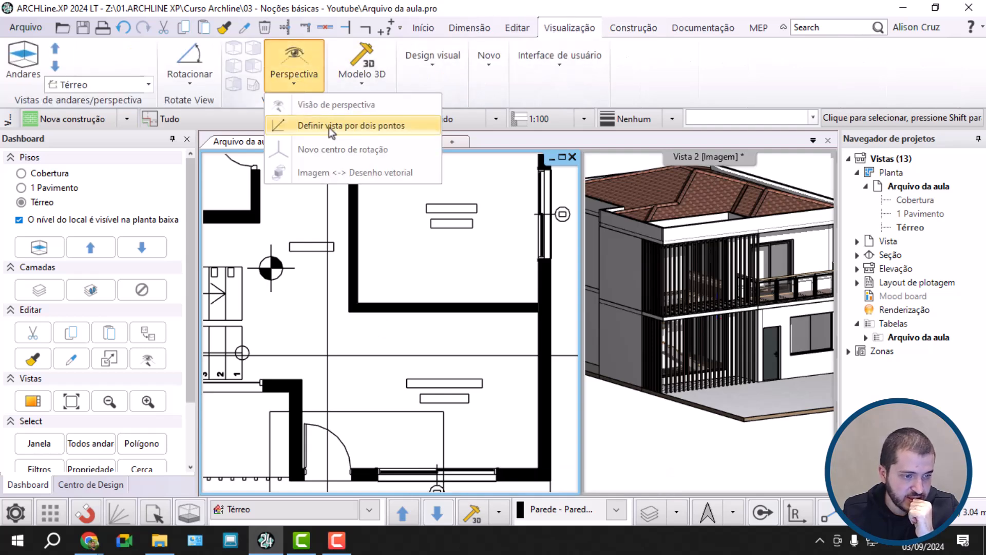
left_click(332, 127)
left_click(347, 427)
left_click(495, 382)
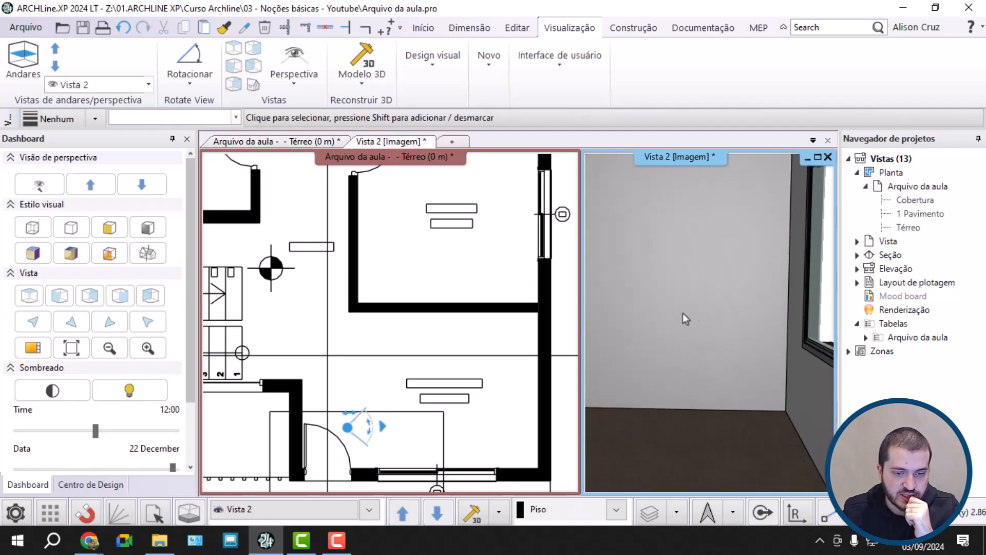
scroll(684, 314, "down", 3)
mouse_move(701, 312)
middle_mouse_down()
mouse_move(617, 291)
mouse_move(671, 286)
middle_mouse_up()
Draw a curtain wall along the inner face of the living room's exterior side wall, from one inside corner to the other
left_click(486, 409)
middle_click_drag(494, 409, 406, 327)
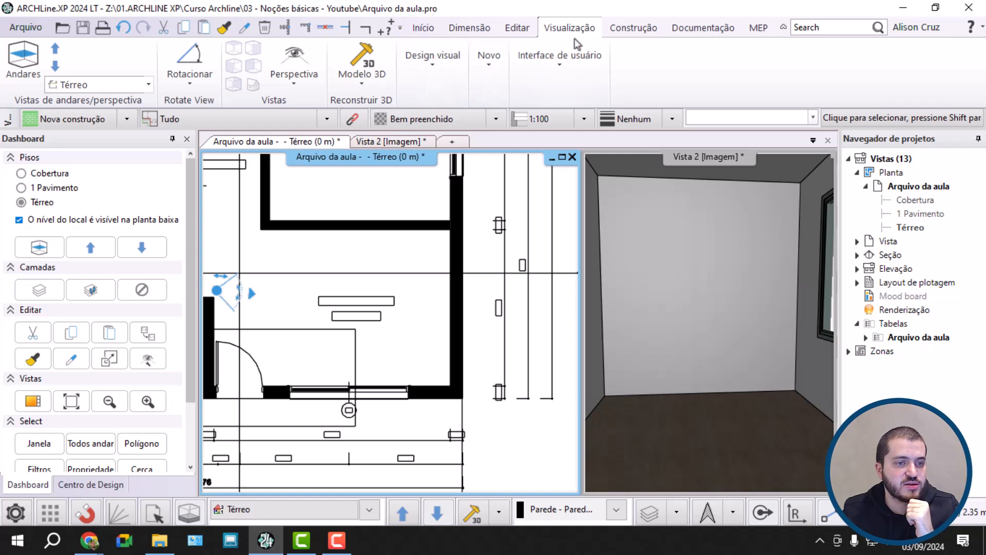
left_click(633, 28)
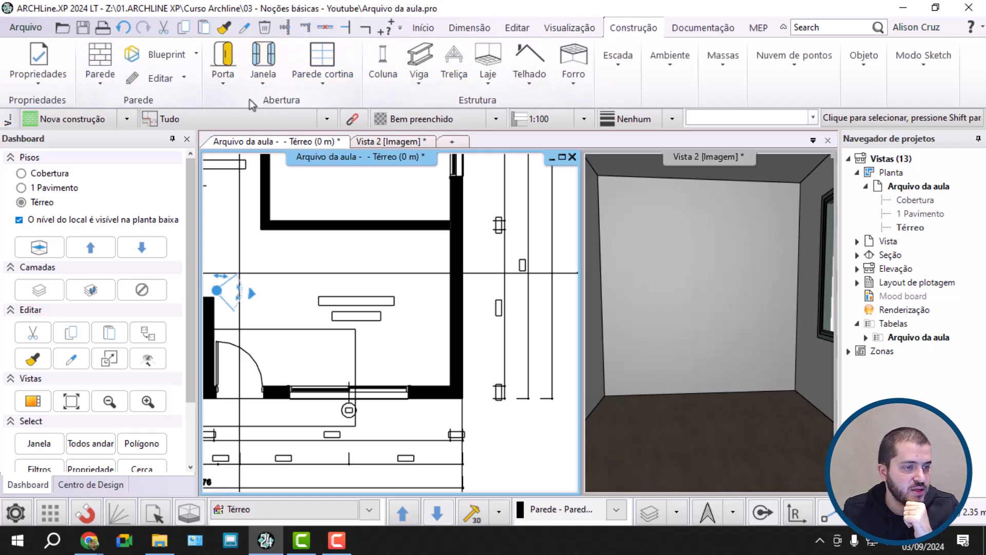
left_click(322, 77)
left_click(350, 104)
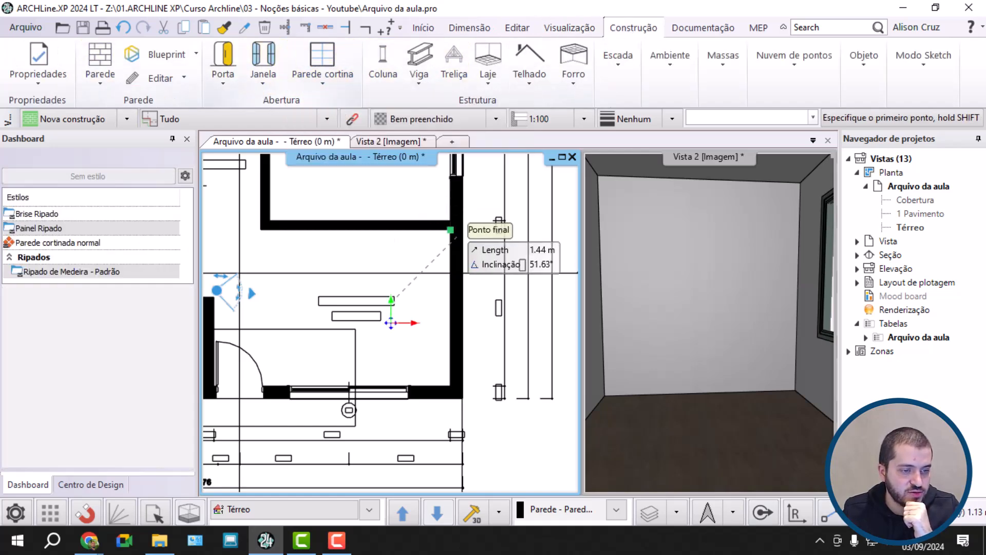
left_click(451, 230)
left_click(450, 384)
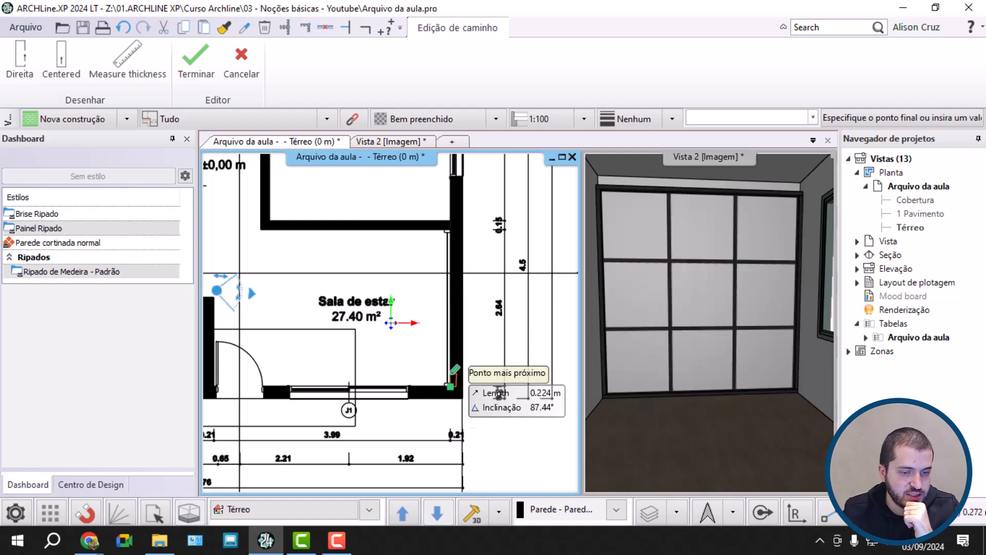
key("Escape")
Set the living room curtain wall's height to 2.85 m
left_click(630, 289)
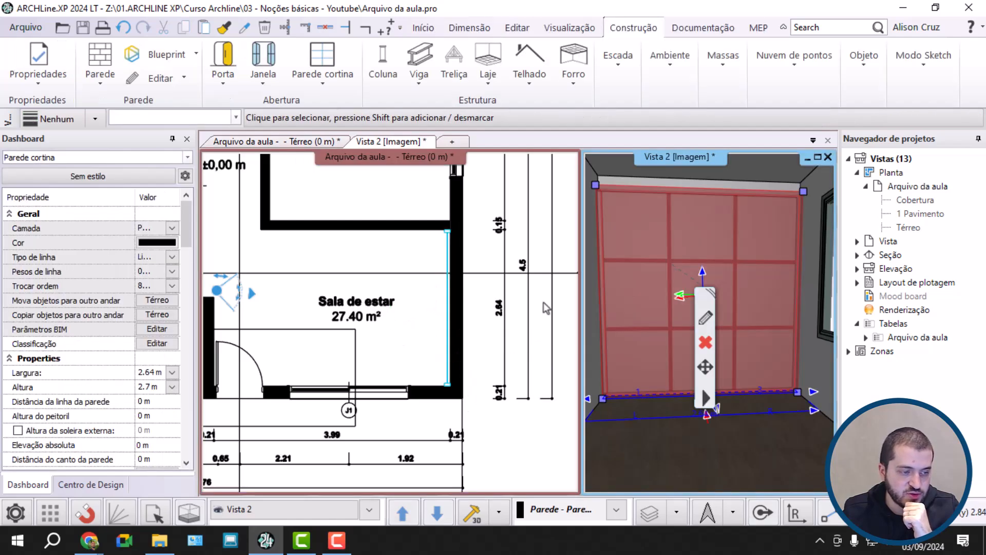
left_click(146, 388)
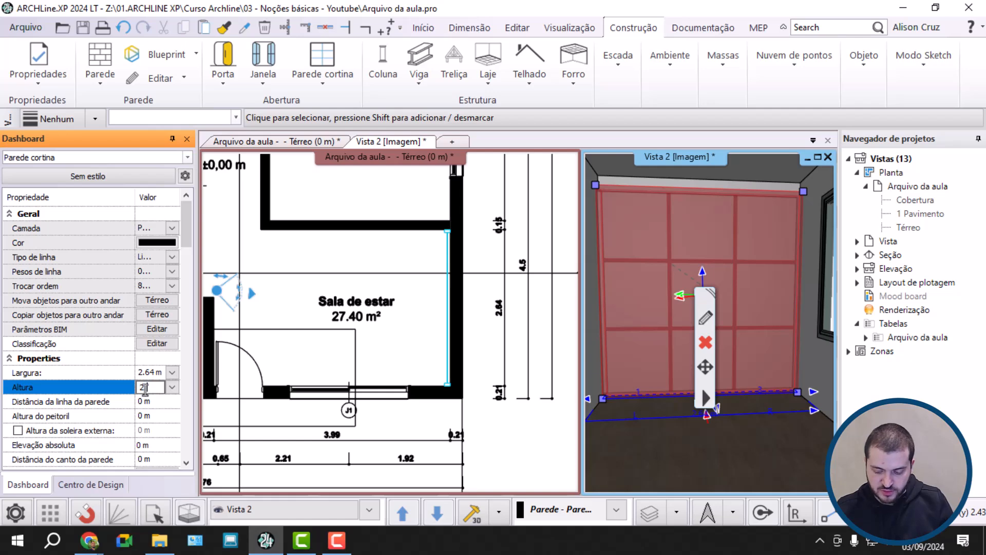
key("Return")
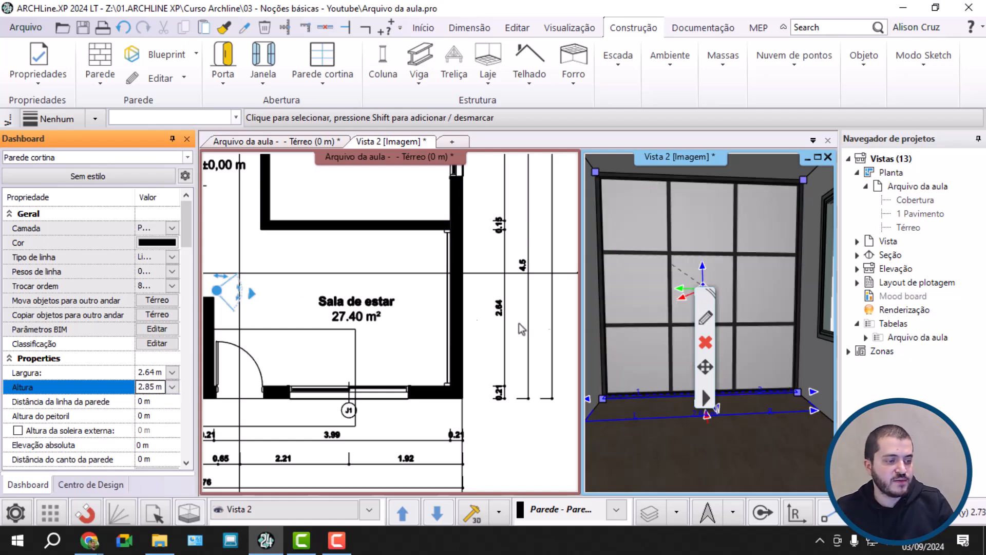
key("Escape")
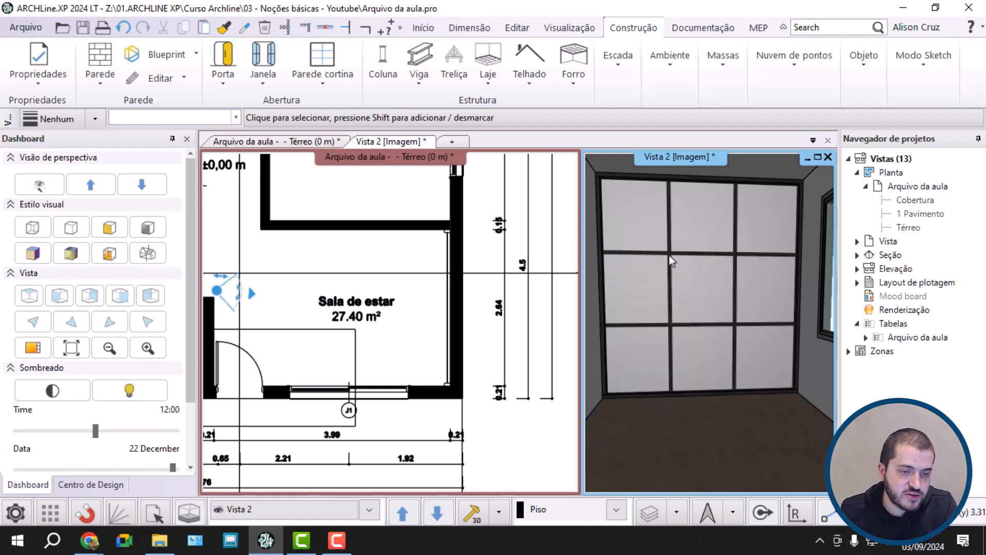
Apply the Painel Ripado style to the living room curtain wall, keeping its dimensions, and check the panel in plan
left_click(678, 289)
left_click(109, 177)
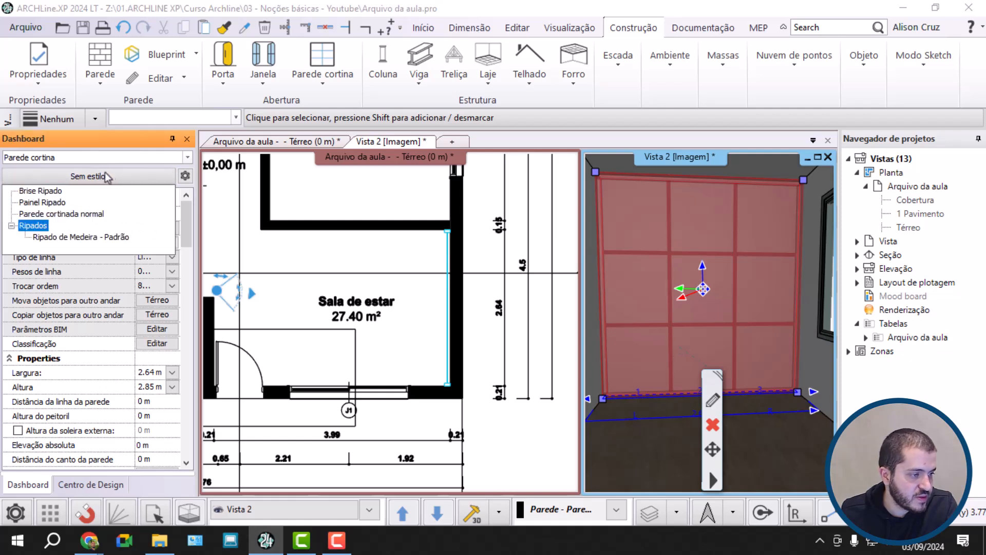
left_click(43, 202)
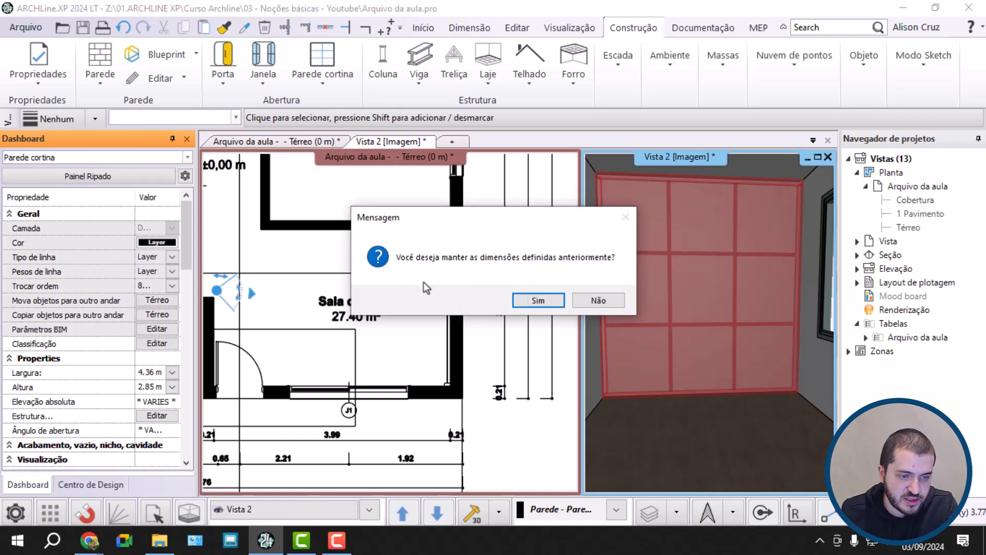
left_click(537, 301)
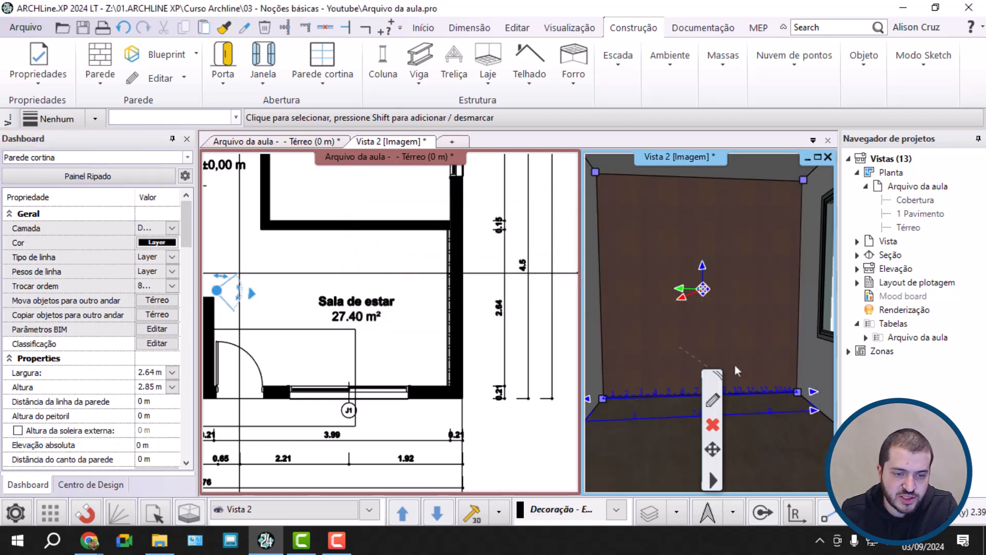
left_click(531, 391)
scroll(527, 394, "up", 6)
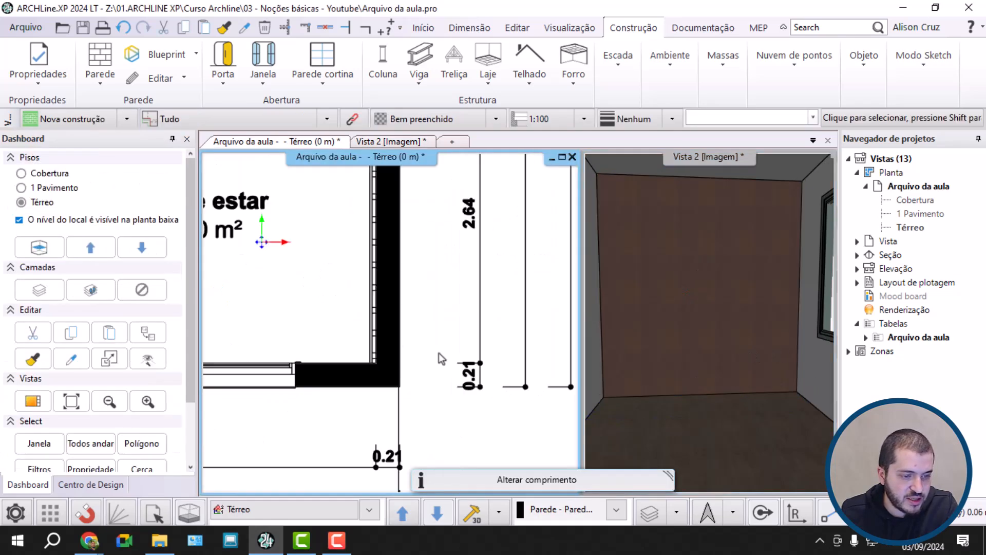
Swap the left-right direction of the living room's Painel Ripado curtain wall so its slats face the room
left_click(362, 306)
scroll(368, 247, "down", 3)
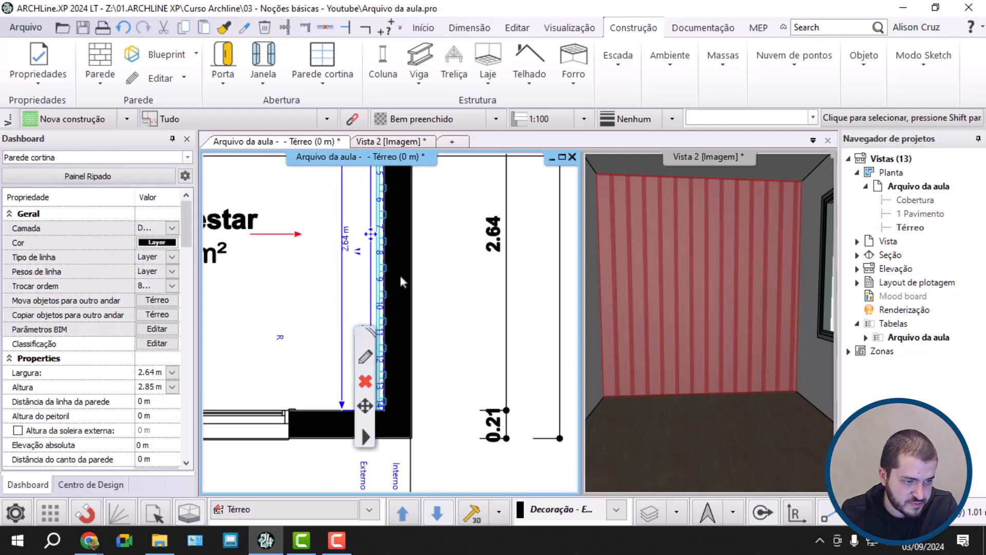
scroll(369, 249, "down", 3)
scroll(393, 339, "up", 4)
right_click(381, 294)
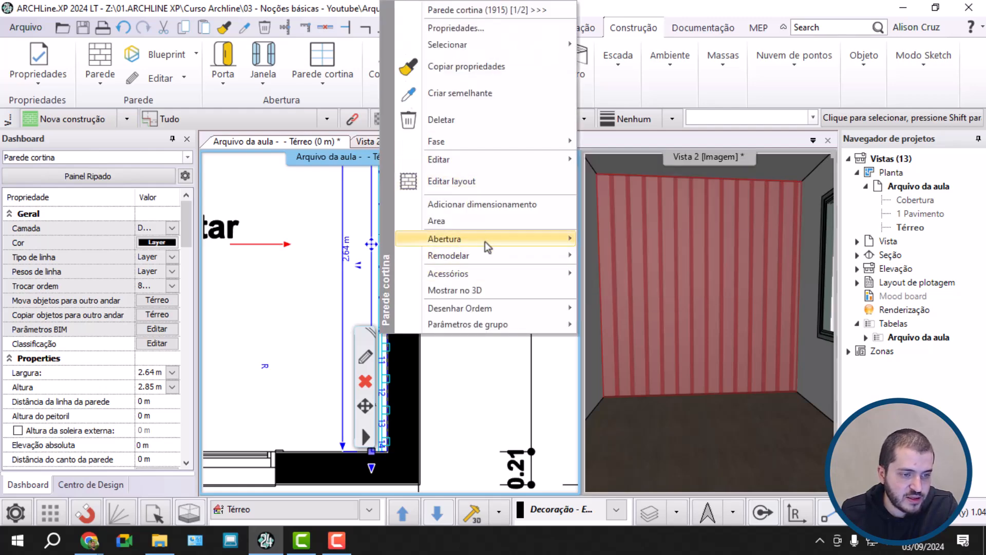
mouse_move(487, 265)
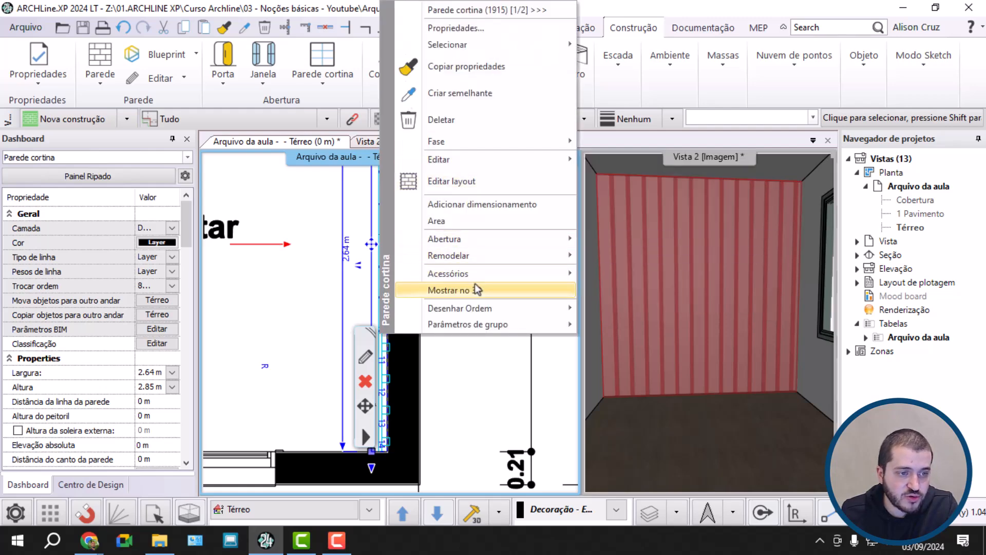
mouse_move(450, 163)
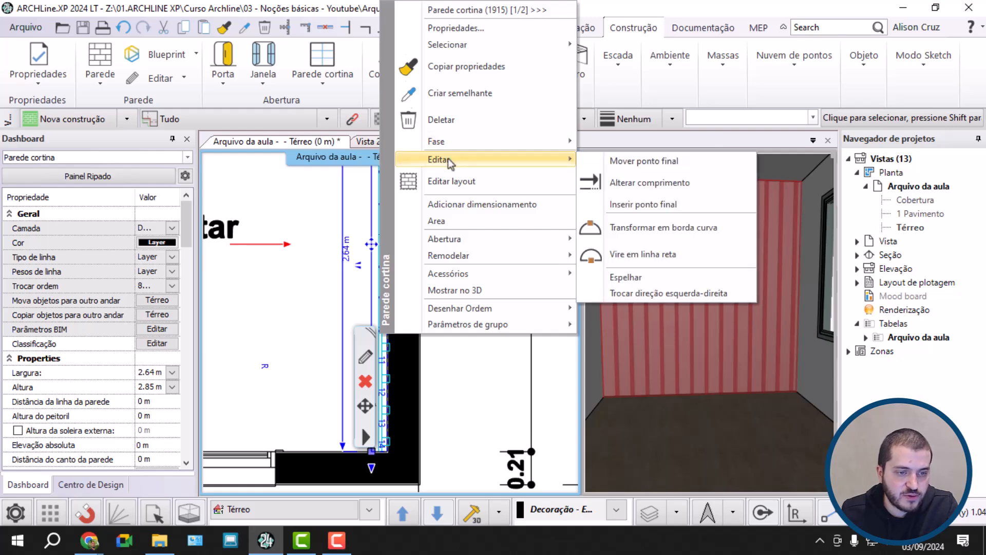
left_click(668, 292)
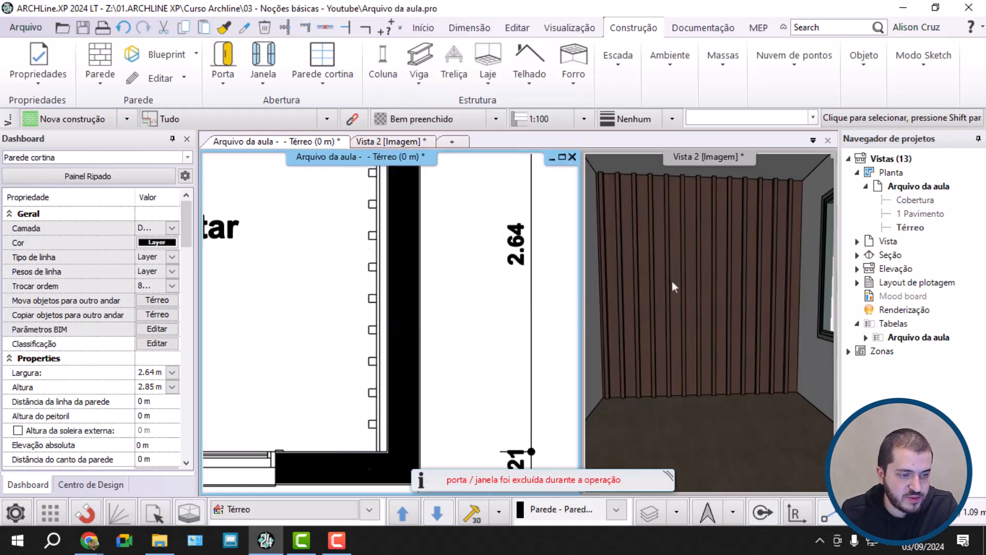
Move the slatted panel 0.05 m towards the exterior side wall, from the end of its back edge to the inside wall corner
middle_click_drag(393, 451, 379, 396)
scroll(378, 396, "up", 4)
scroll(358, 336, "up", 2)
left_click(357, 307)
left_click(391, 436)
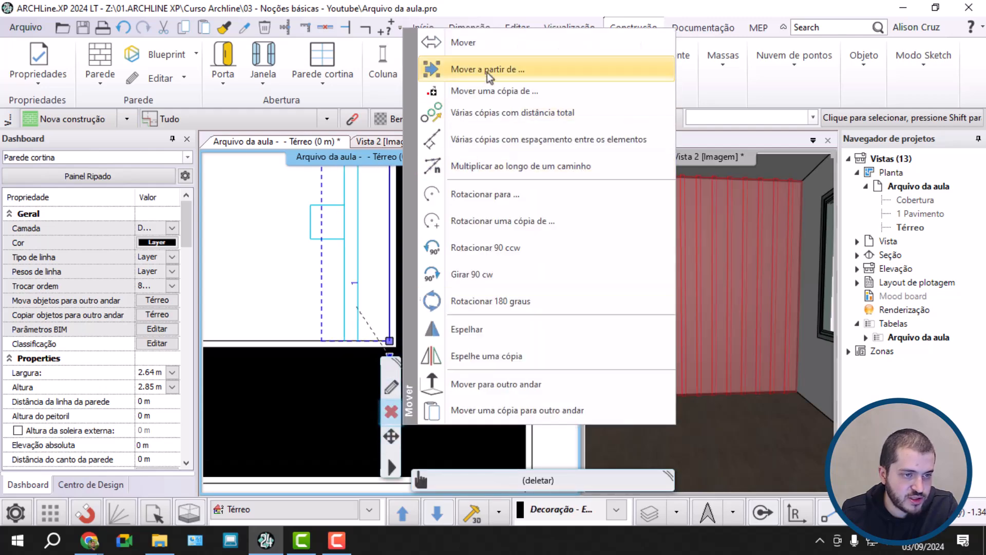
left_click(476, 66)
left_click(389, 324)
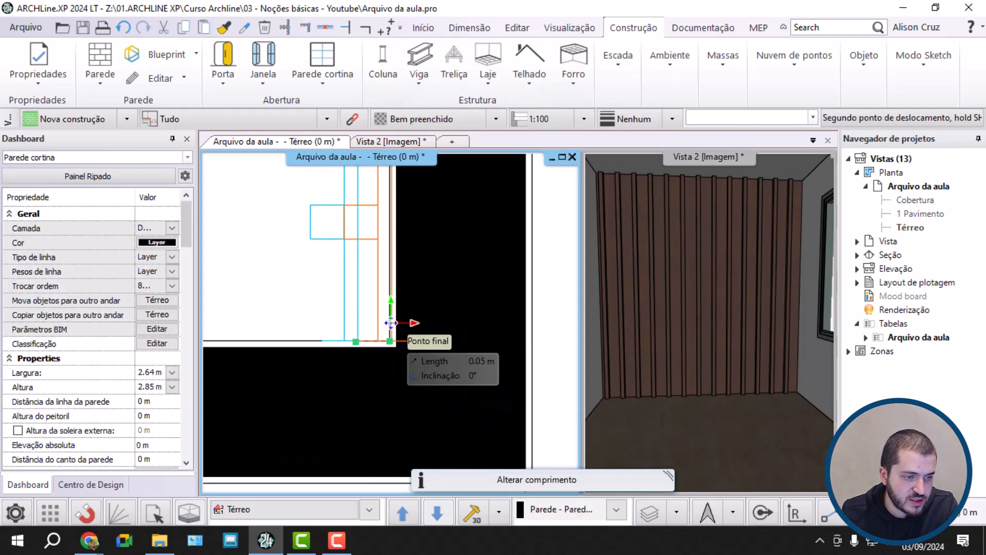
Fine-adjust the slatted panel's position by moving it from its back-edge endpoint to the adjacent wall line endpoint, and check it in plan
left_click(423, 230)
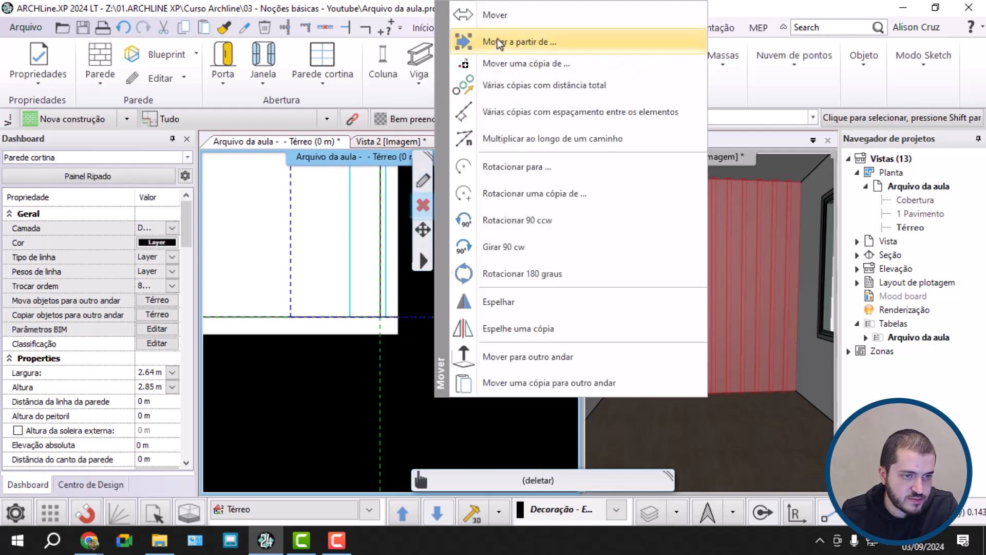
left_click(507, 36)
scroll(466, 295, "up", 2)
left_click(481, 296)
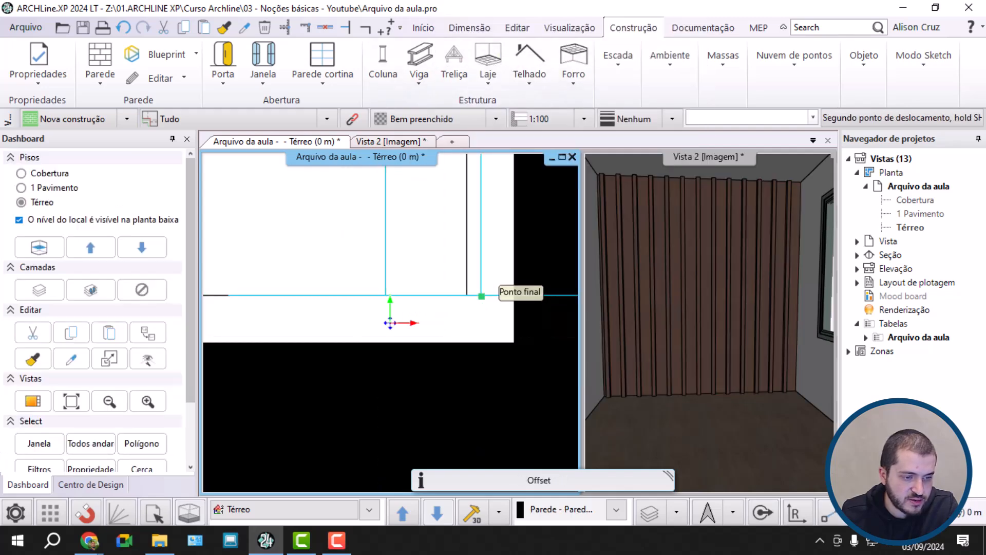
left_click(466, 296)
scroll(459, 327, "down", 3)
scroll(459, 327, "down", 3)
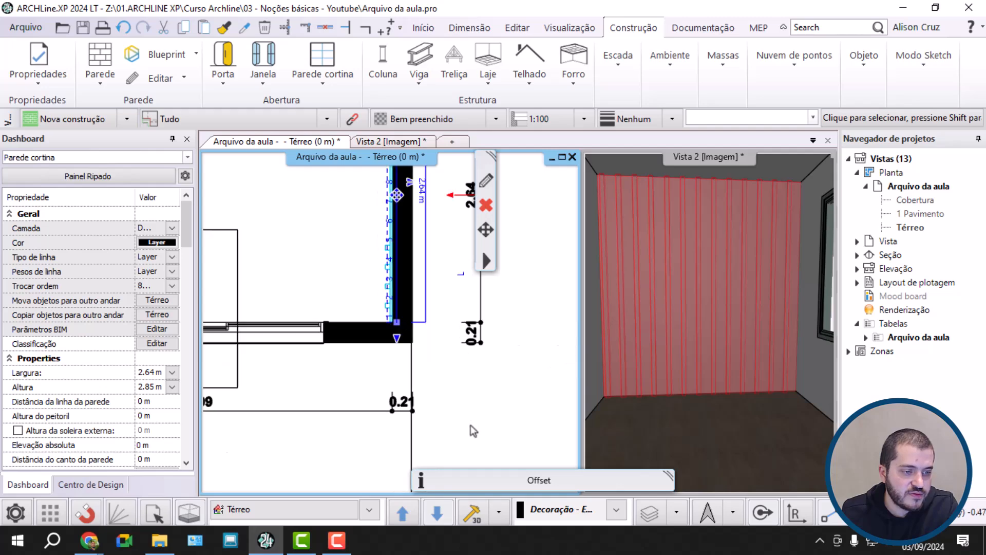
left_click(470, 425)
middle_click_drag(448, 373, 488, 406)
scroll(365, 319, "down", 2)
middle_click_drag(361, 317, 413, 343)
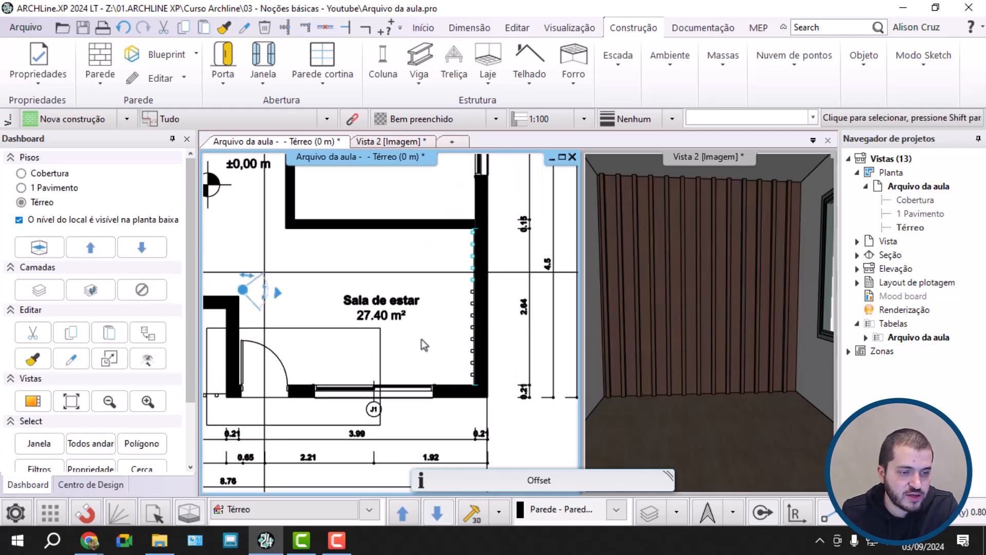
Reduce the horizontal panel spacing of the living room's slatted curtain wall to place its slats closer together
middle_click_drag(627, 367, 624, 340)
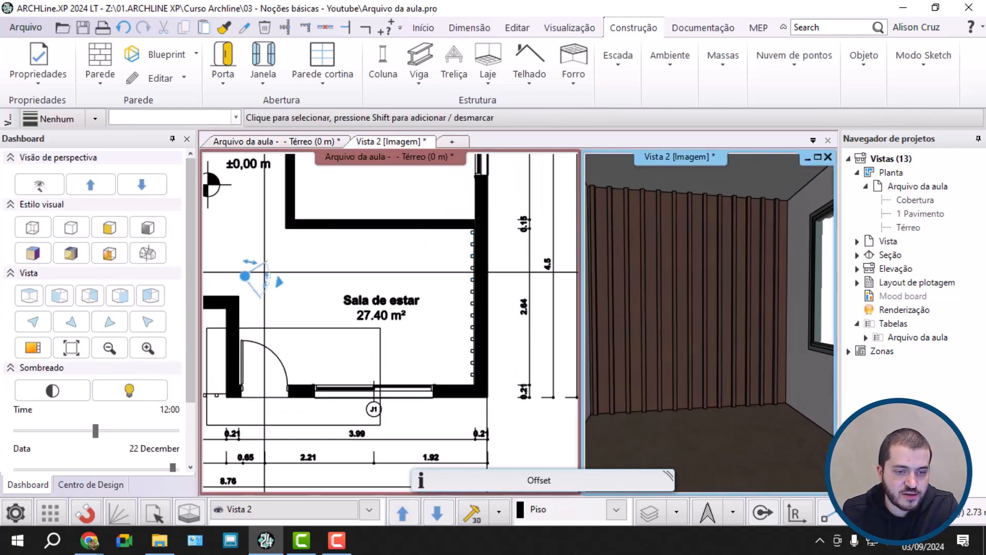
scroll(738, 337, "down", 1)
left_click(726, 347)
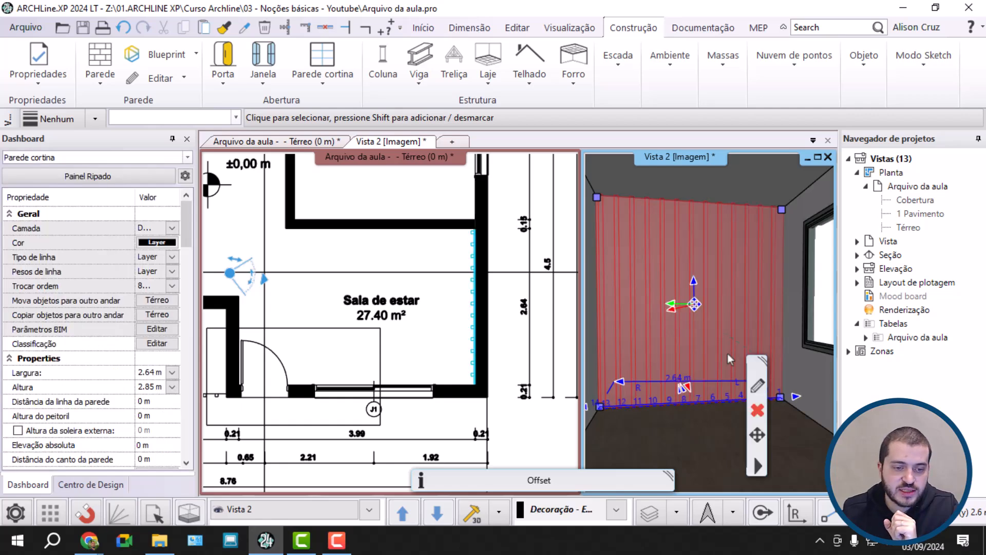
left_click(757, 387)
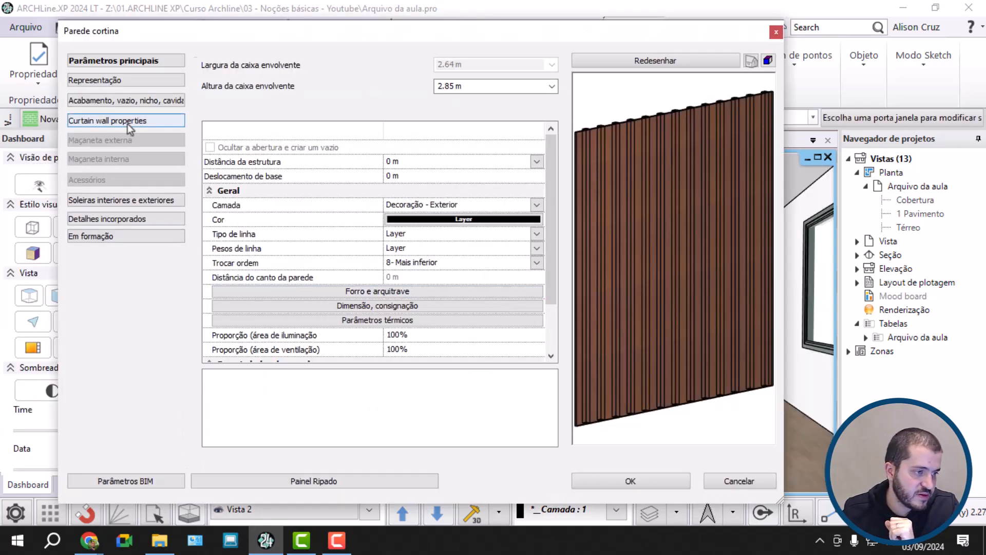
left_click(127, 122)
left_click(402, 242)
left_click(554, 404)
left_click(404, 230)
left_click(335, 183)
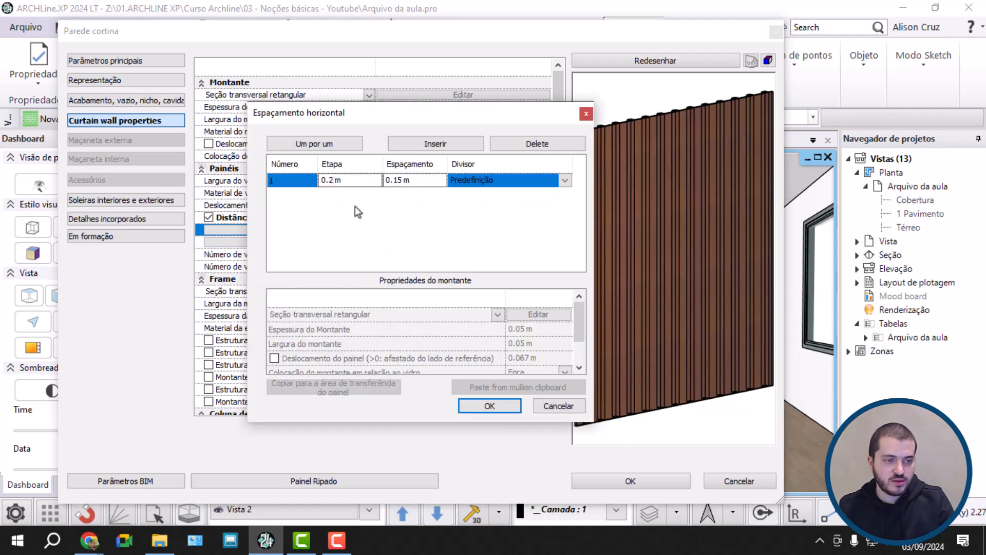
left_click(485, 407)
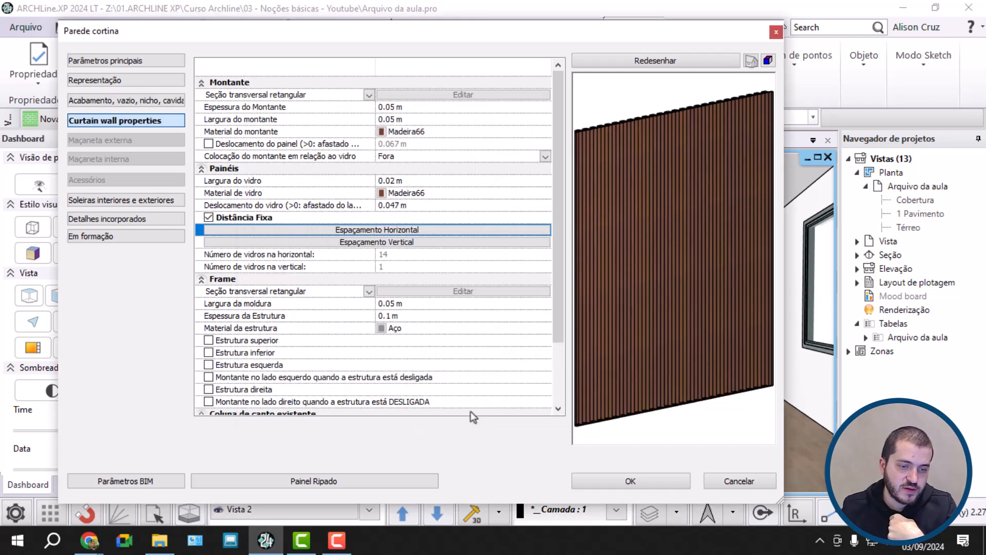
left_click(677, 481)
Examine the living room's slatted panel in the interior perspective and in the enlarged ground-floor plan
scroll(756, 338, "up", 5)
scroll(756, 338, "down", 9)
middle_click_drag(719, 343, 700, 349)
scroll(708, 331, "up", 3)
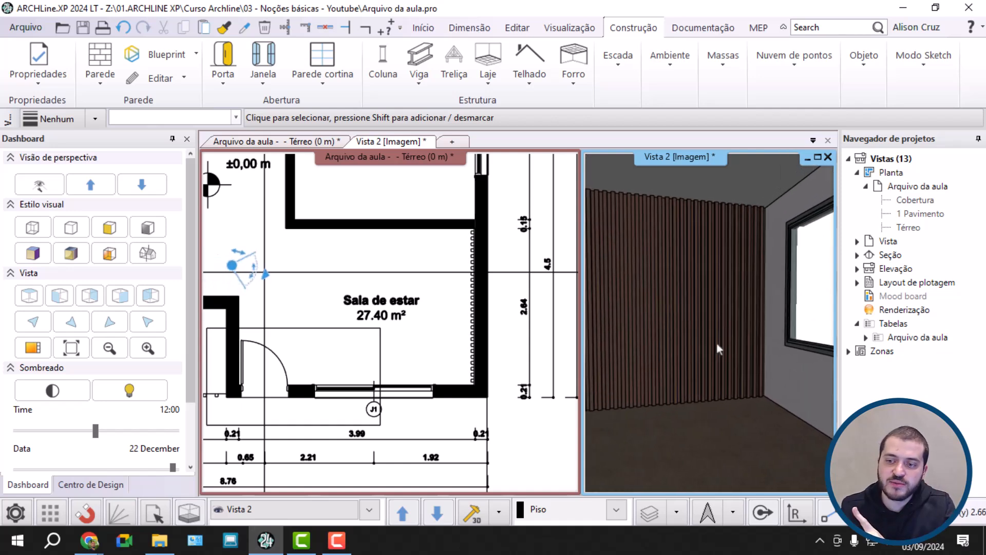
double_click(296, 144)
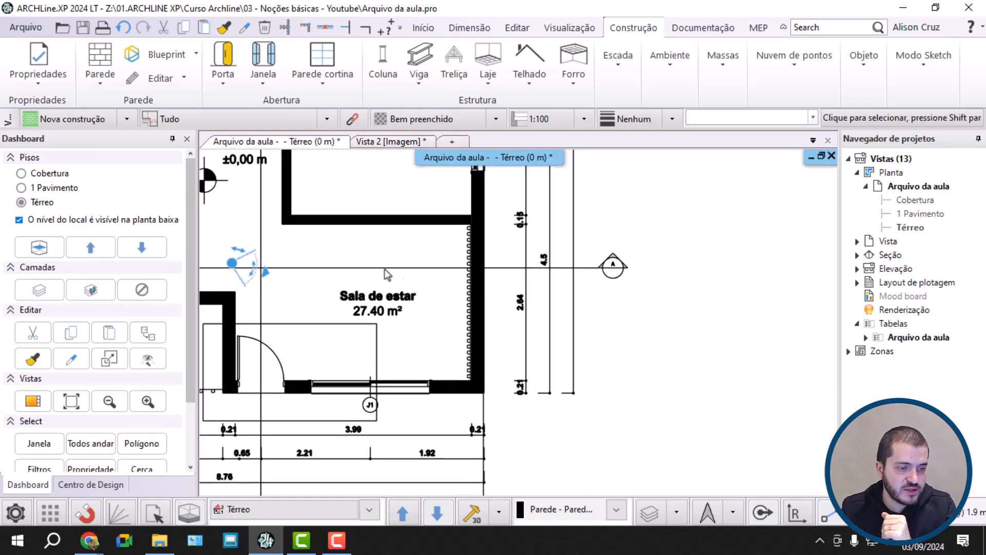
scroll(460, 294, "down", 2)
middle_click(461, 294)
middle_click(461, 294)
left_click(389, 141)
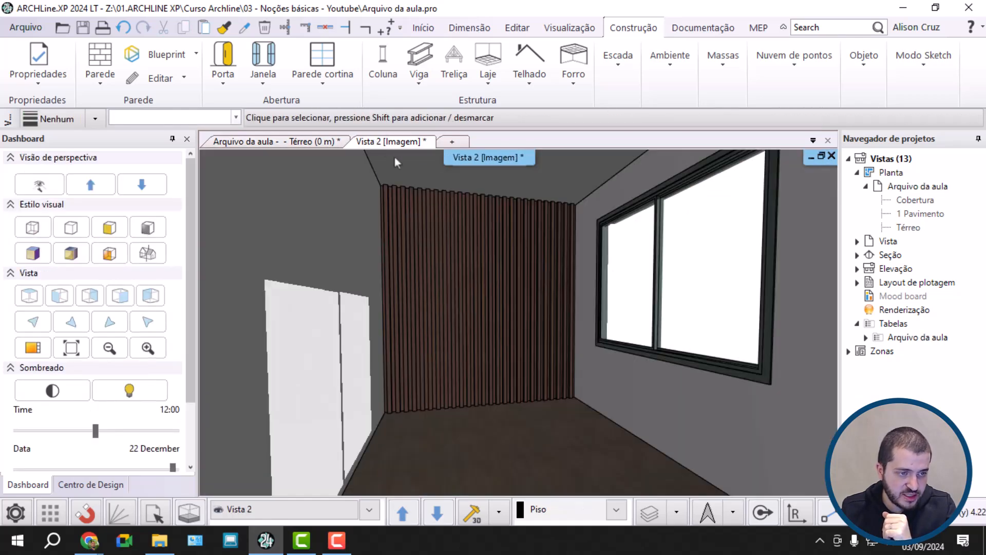
Switch the 3D view to axonometric and inspect the upper-floor brise soleil at the house's front corner
right_click(519, 158)
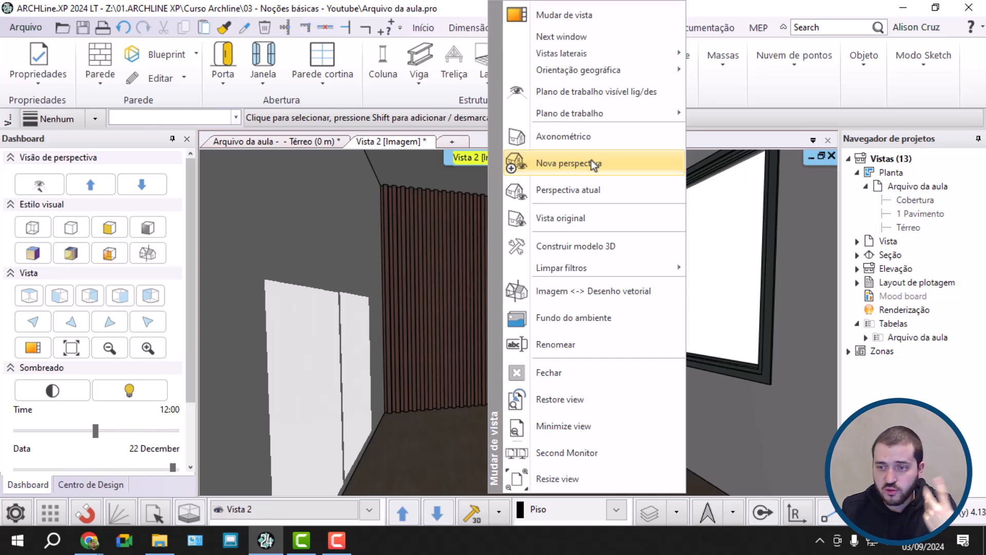
left_click(591, 144)
scroll(497, 316, "up", 3)
left_click(433, 291)
key("Escape")
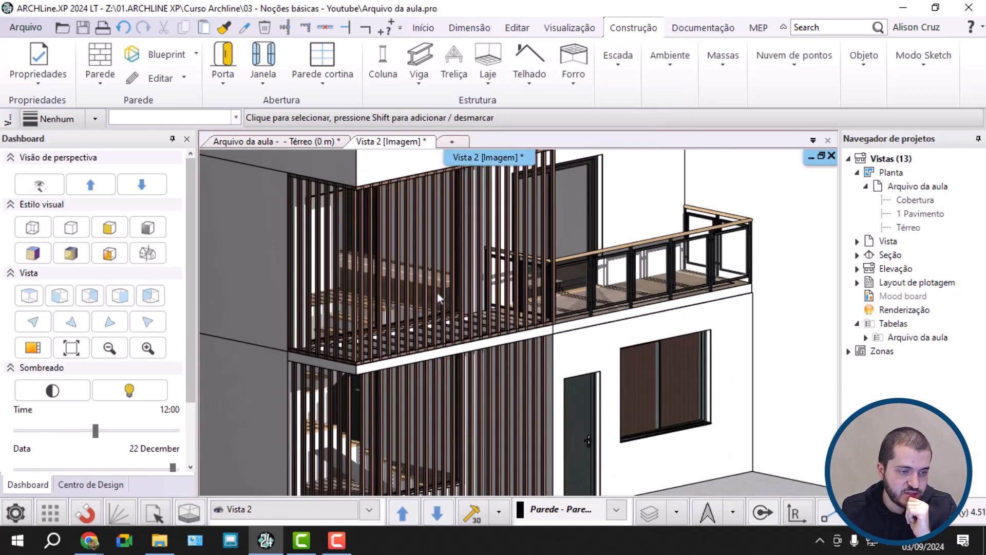
scroll(530, 236, "up", 4)
left_click(560, 283)
scroll(560, 284, "down", 5)
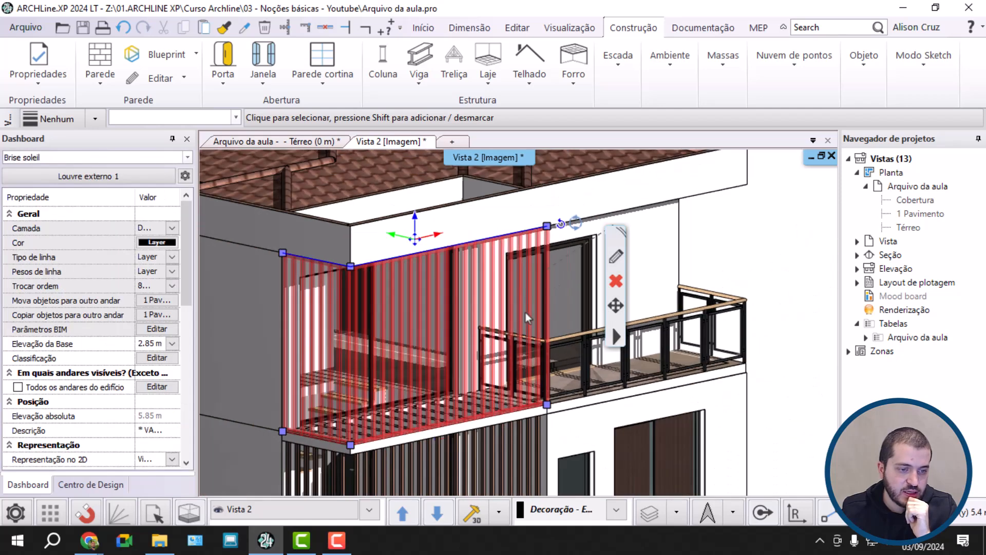
scroll(433, 418, "up", 3)
Inspect the ground-floor Brise Ripado curtain wall and compare it with the brise on the floor above
left_click(458, 409)
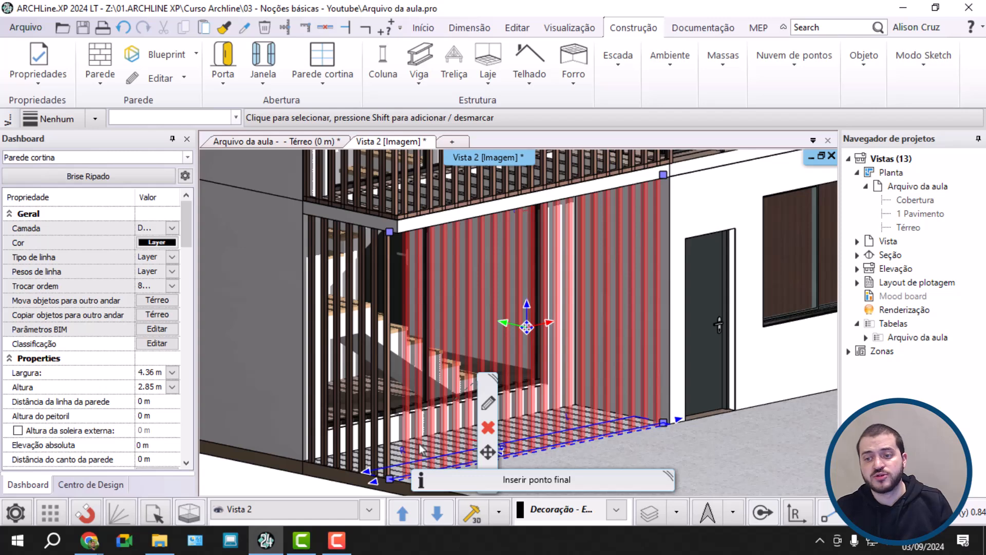
key("Escape")
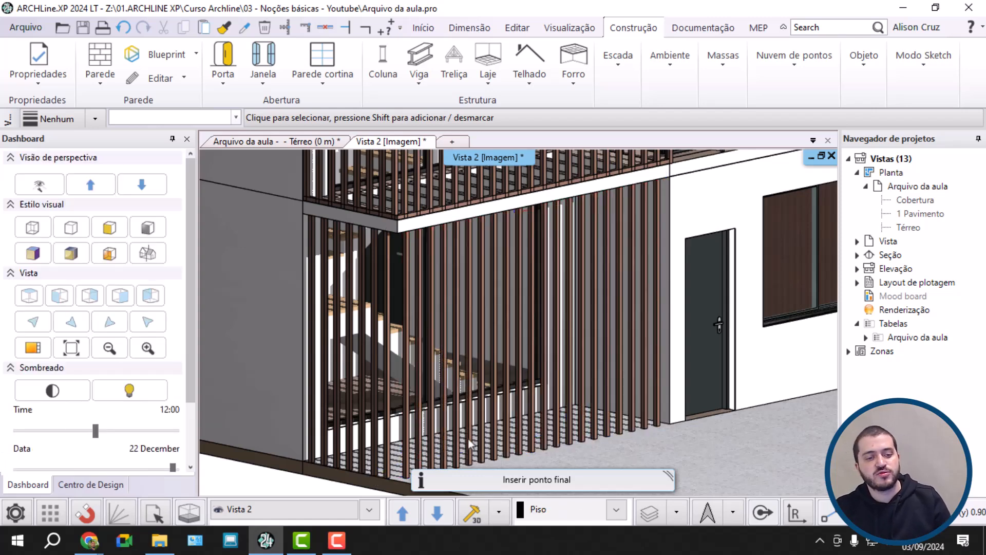
scroll(477, 419, "down", 3)
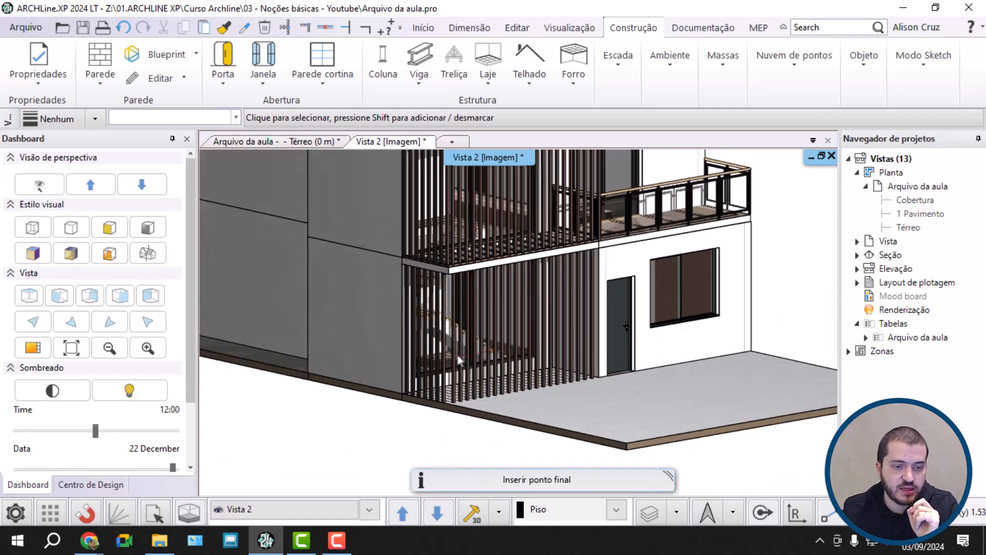
scroll(465, 375, "up", 2)
middle_click_drag(465, 375, 655, 319)
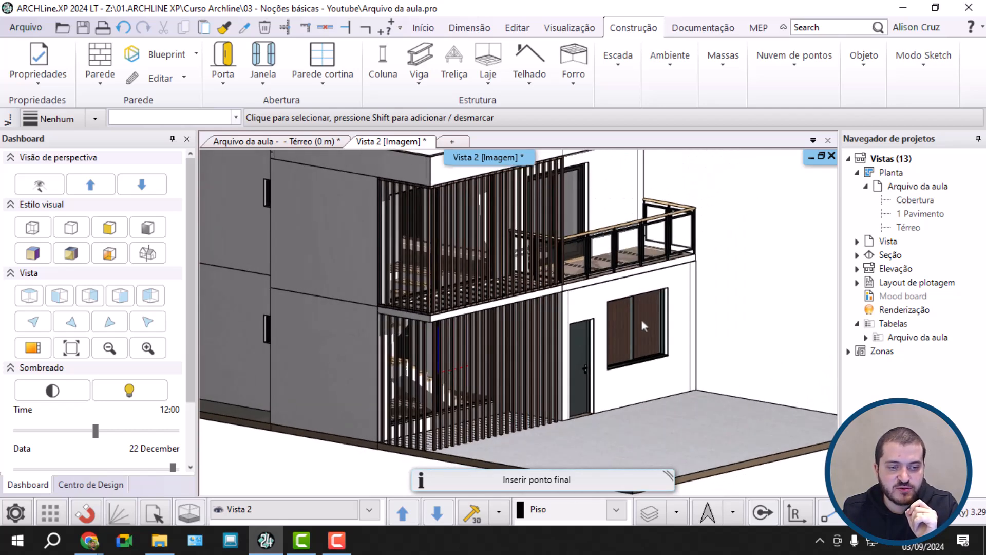
scroll(644, 325, "down", 3)
scroll(584, 380, "up", 2)
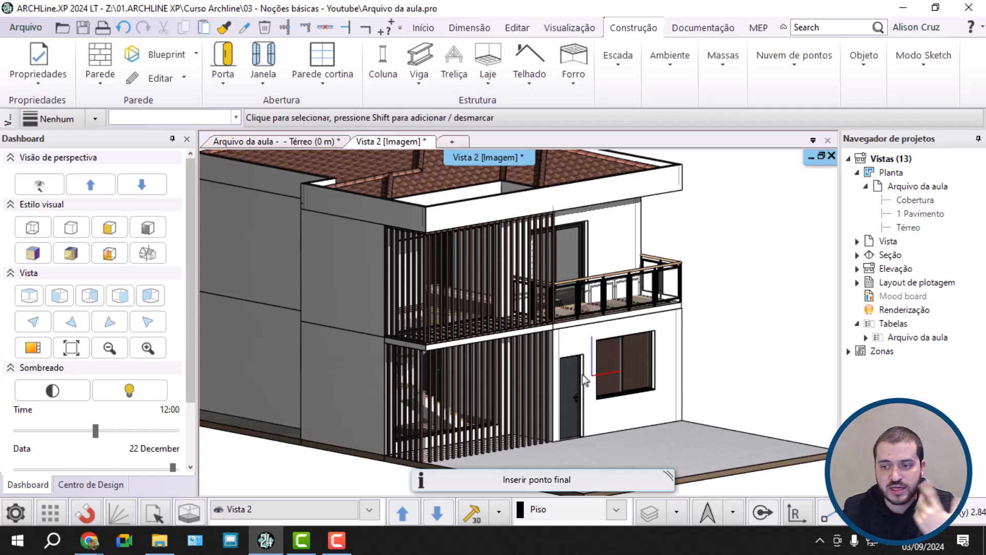